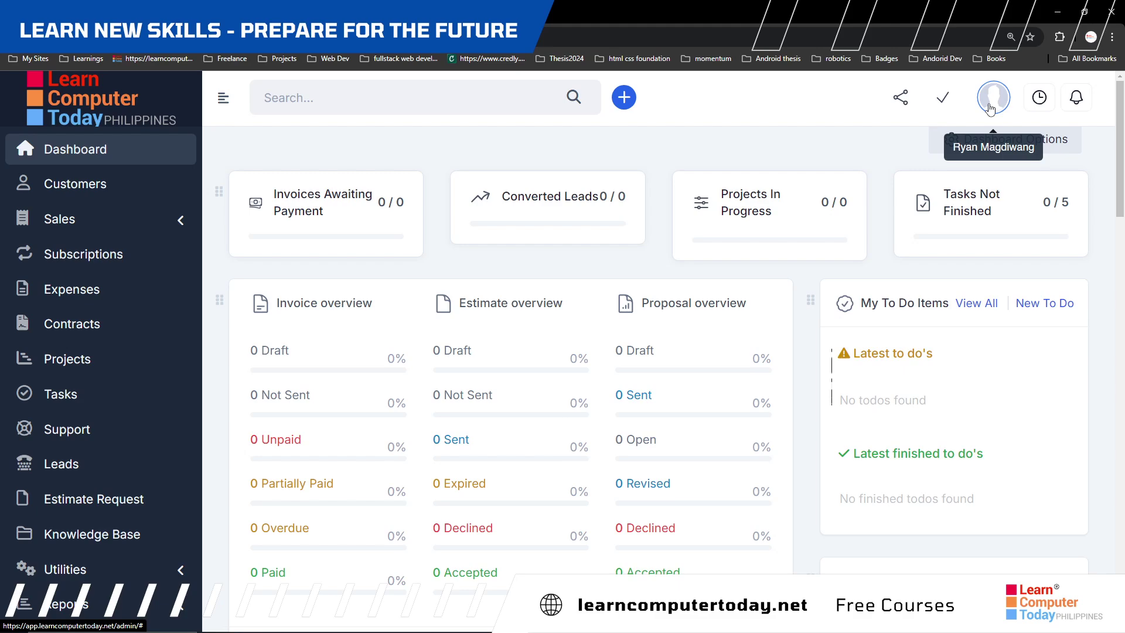
Examine the profile options and the full list of available interface languages.
left_click(998, 107)
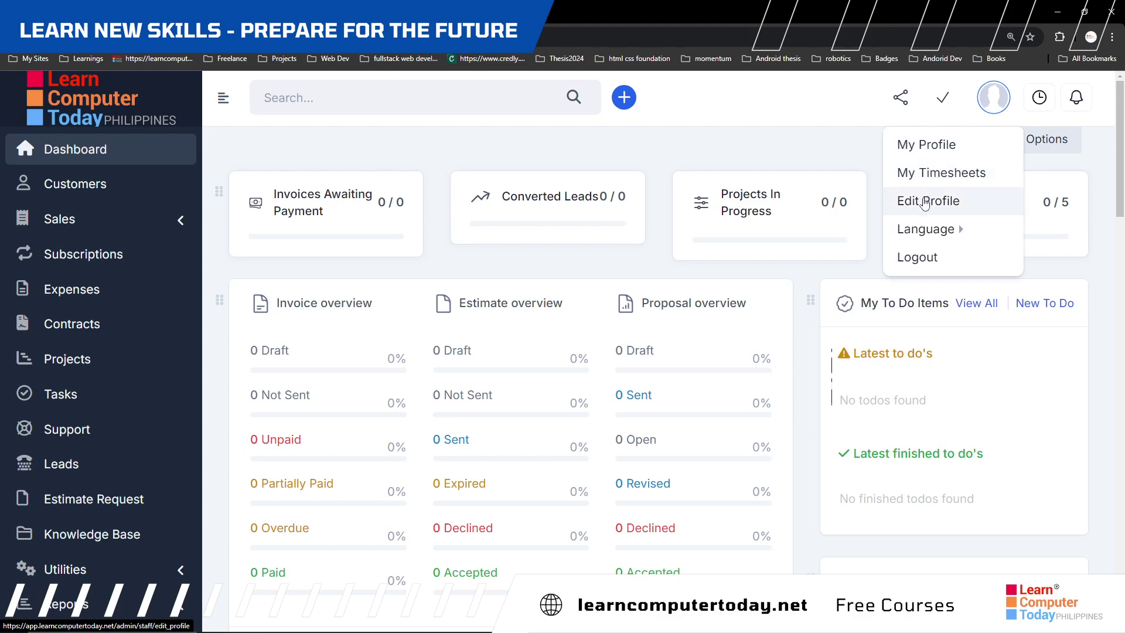
mouse_move(924, 230)
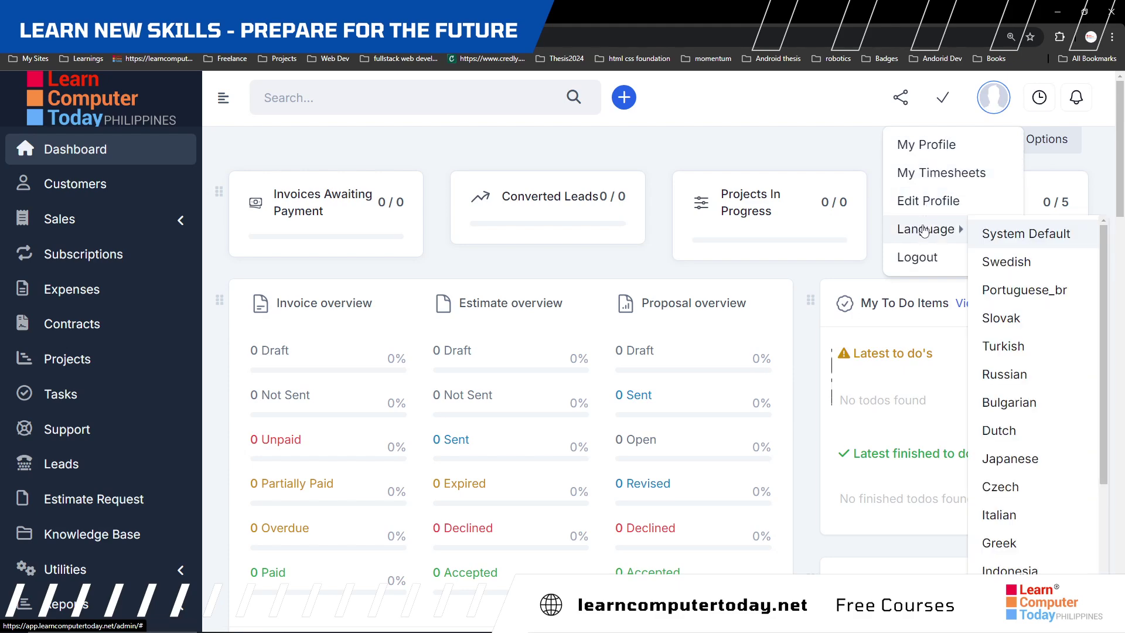
scroll(1002, 264, "down", 4)
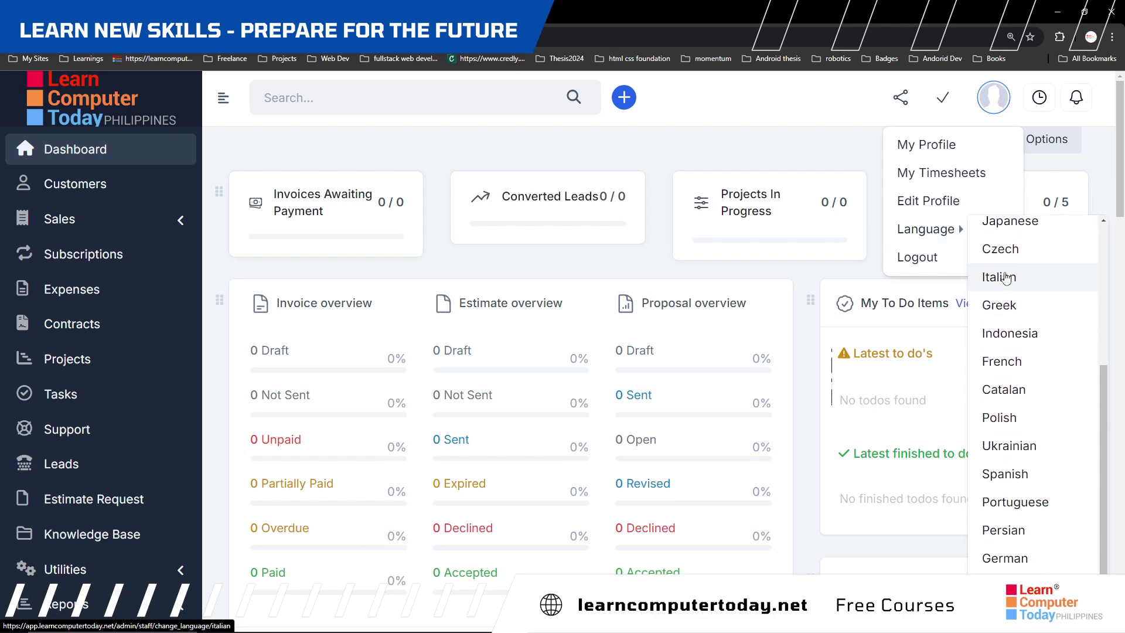
scroll(1005, 278, "down", 1)
scroll(1005, 276, "up", 5)
scroll(1005, 276, "down", 4)
scroll(1005, 275, "up", 5)
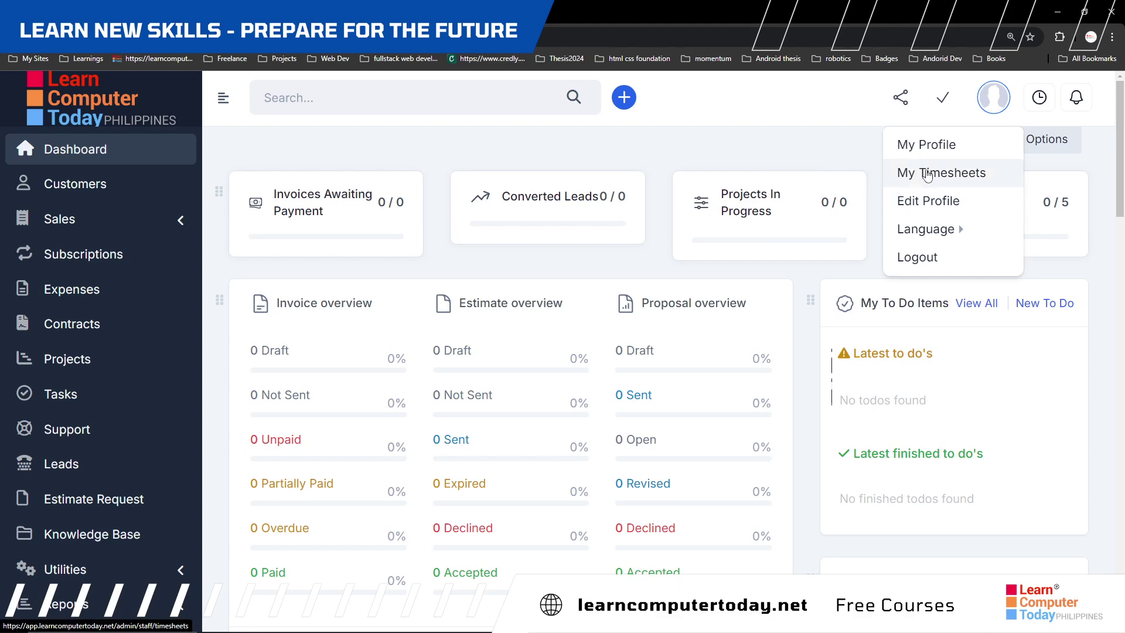
Open the personal timesheets page and look over its logged-time summary, chart and filter options.
left_click(926, 174)
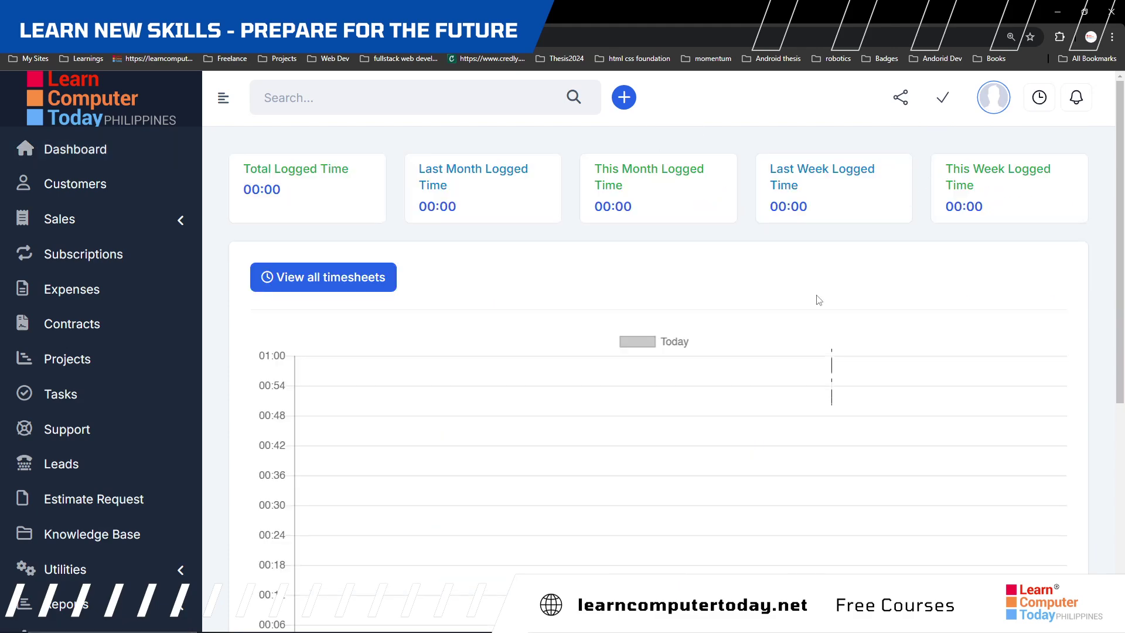
left_click(996, 99)
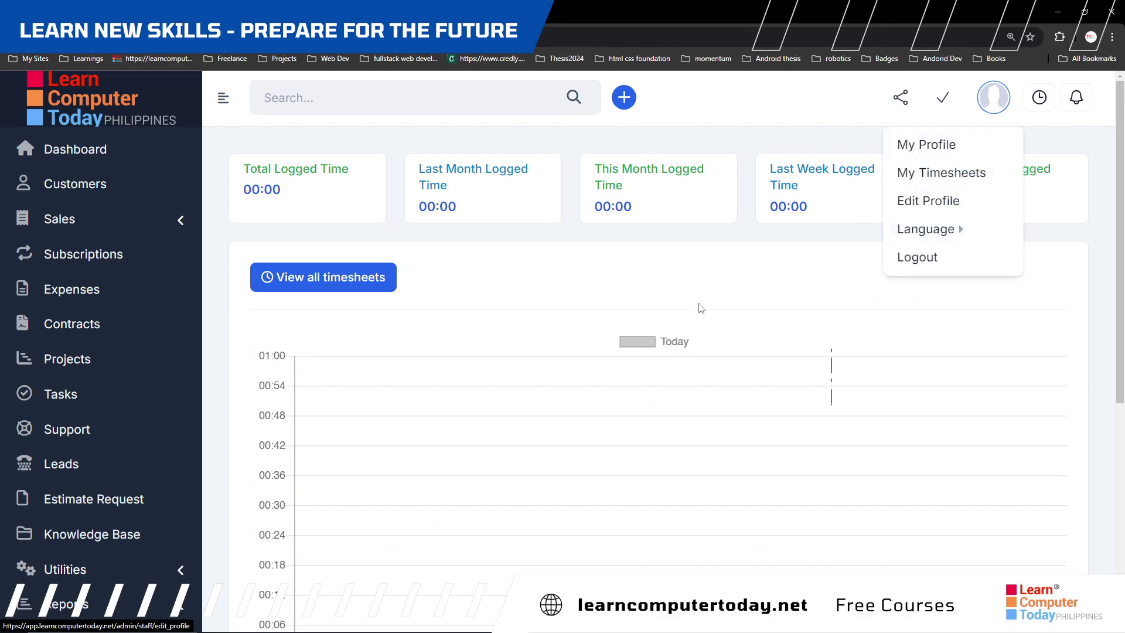
scroll(679, 310, "down", 2)
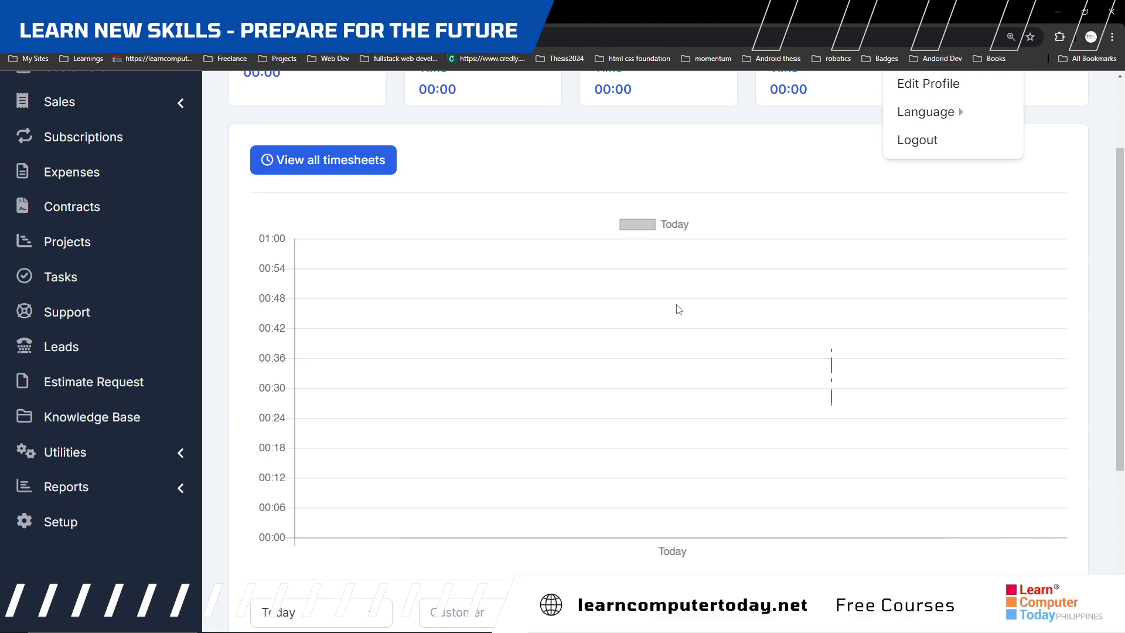
scroll(678, 309, "down", 2)
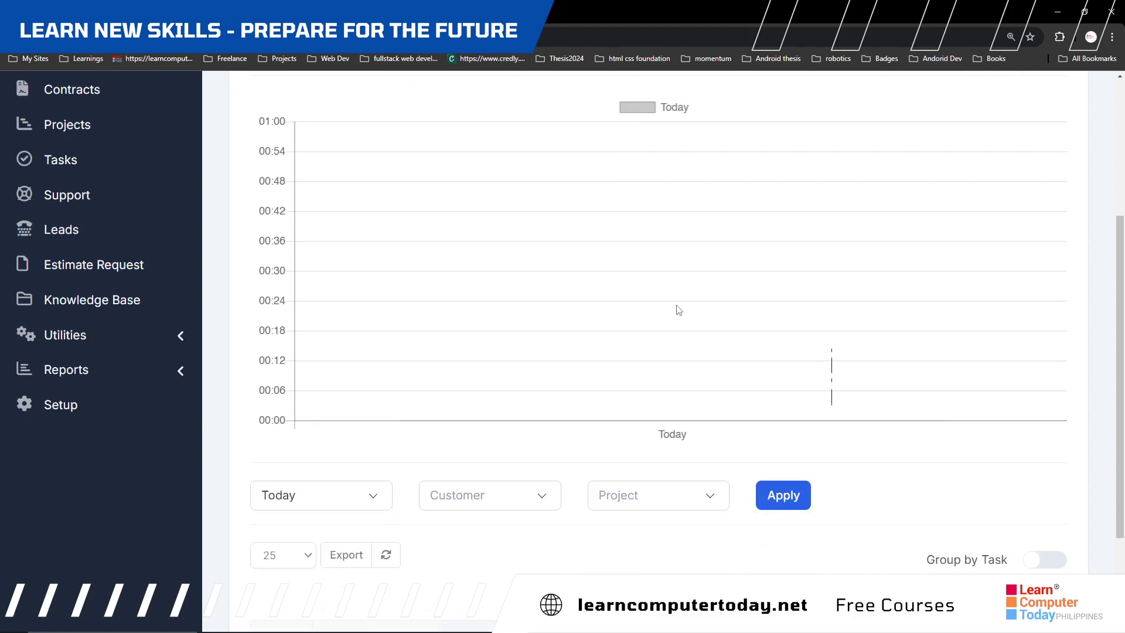
scroll(678, 309, "down", 2)
scroll(678, 309, "up", 3)
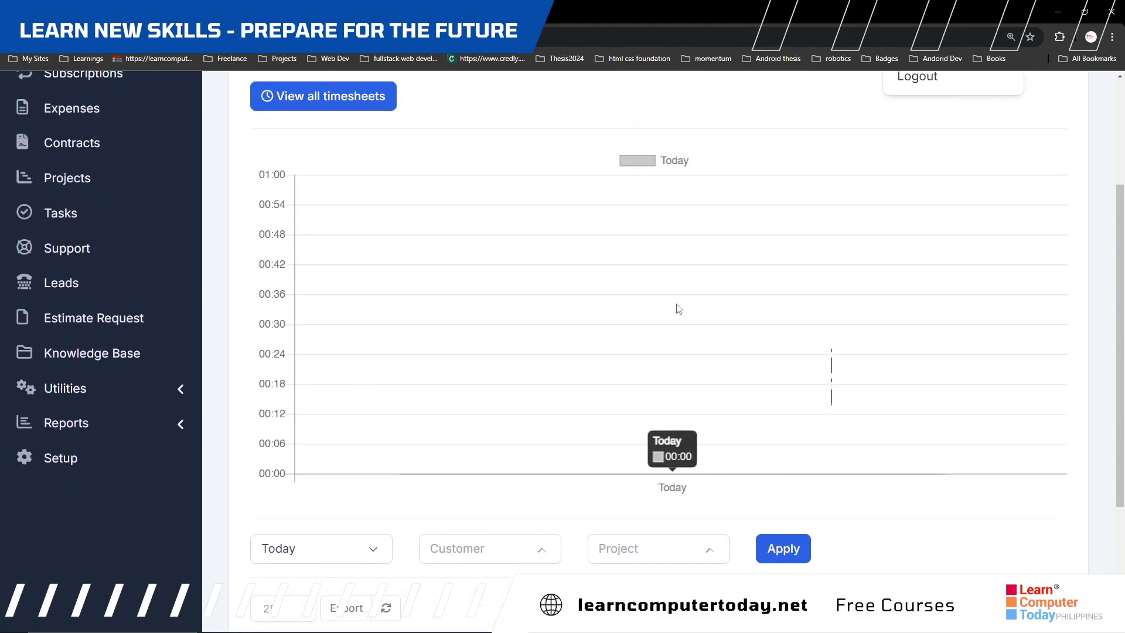
scroll(678, 309, "up", 3)
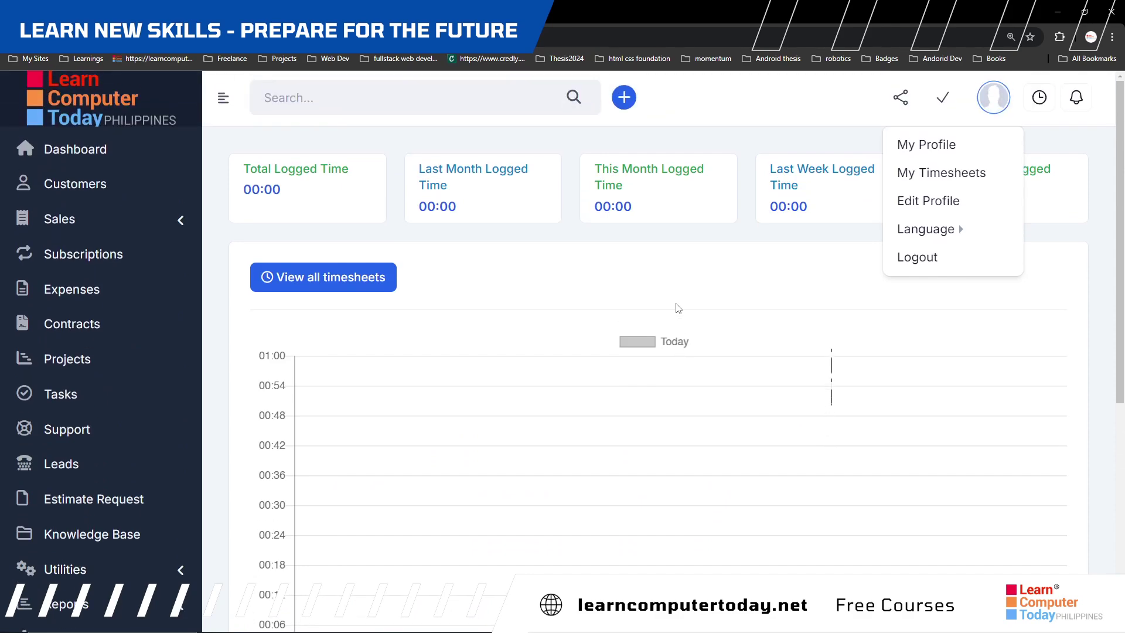
left_click(724, 108)
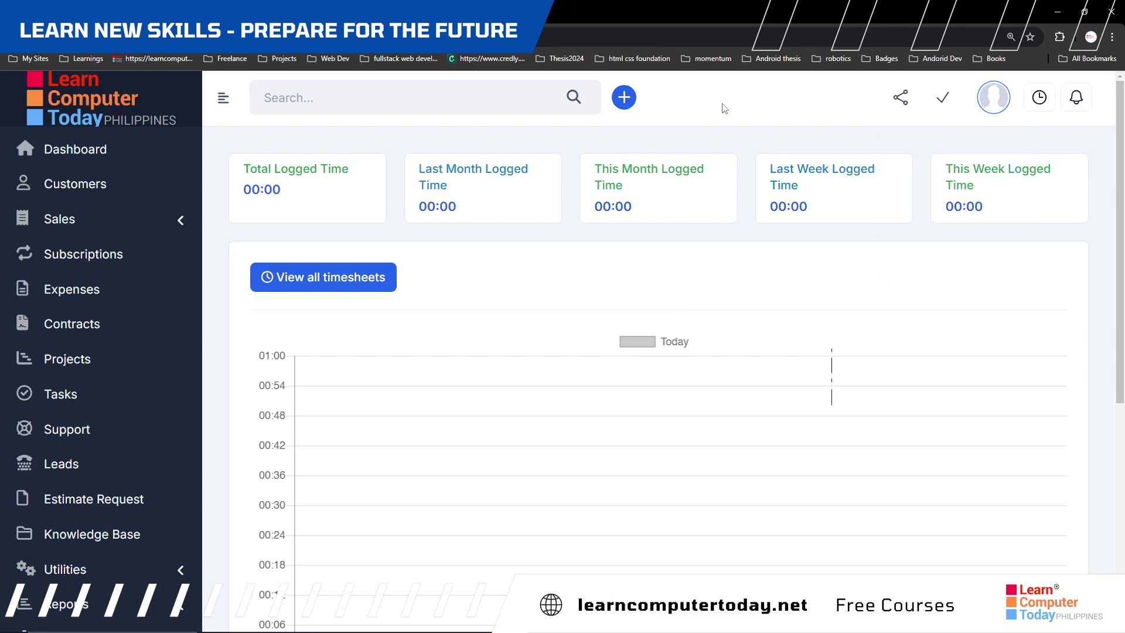
left_click(624, 98)
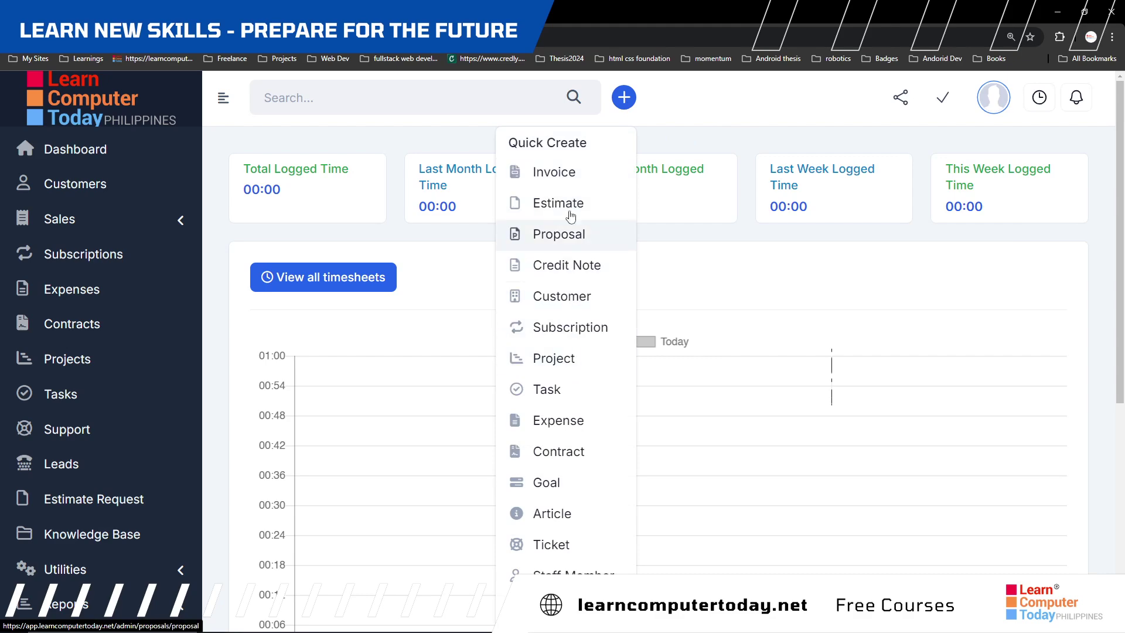
left_click(758, 105)
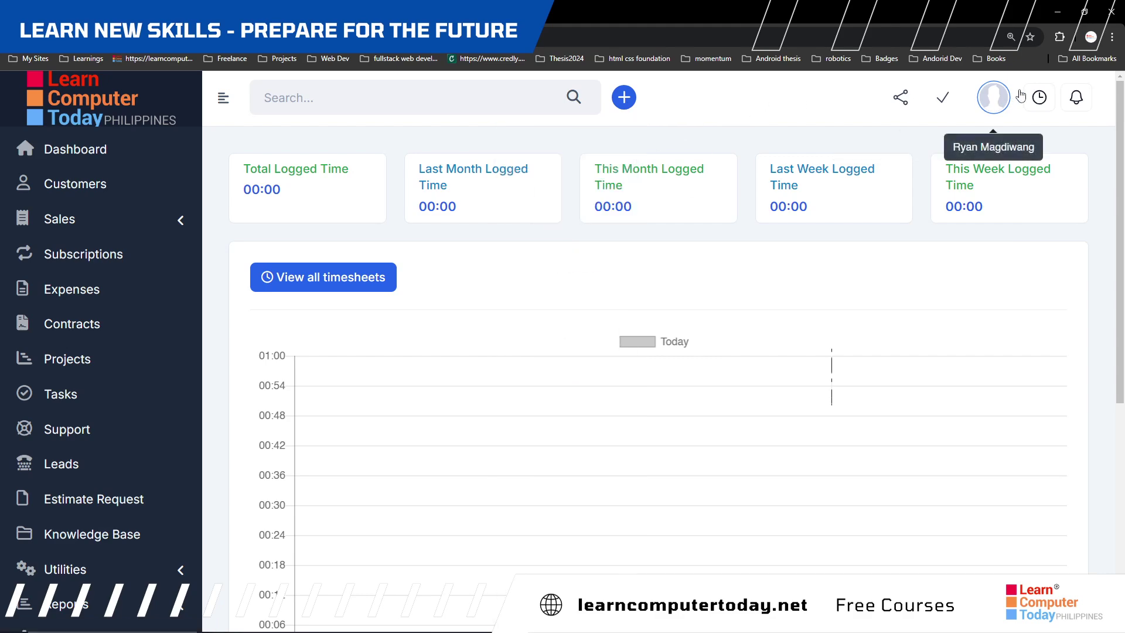
Start a new time-tracking timer.
left_click(1040, 98)
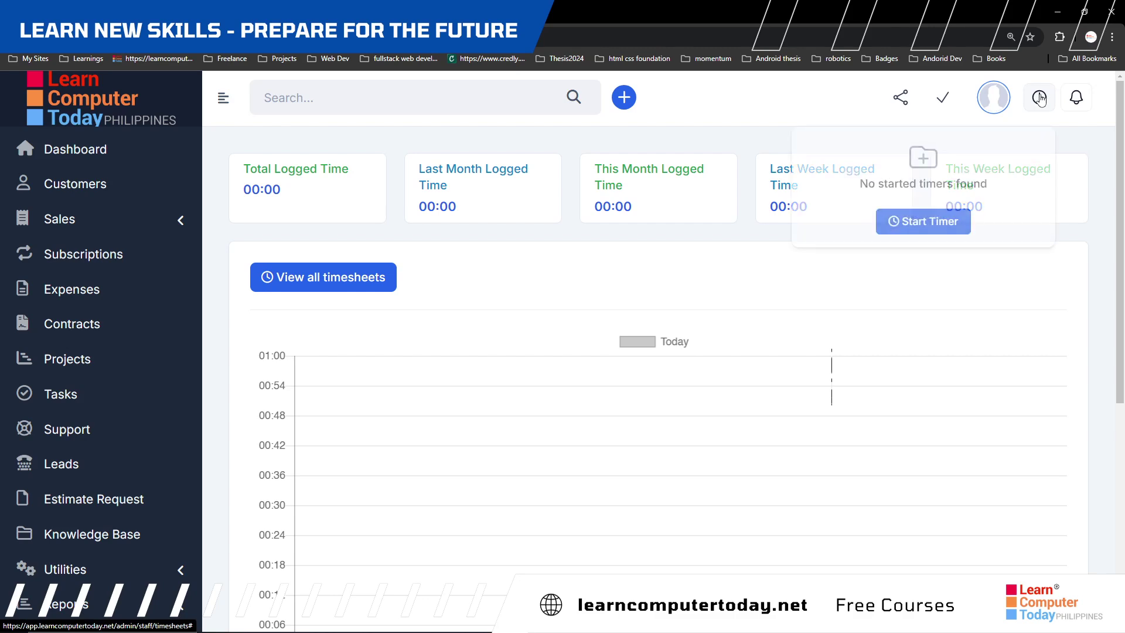
left_click(915, 216)
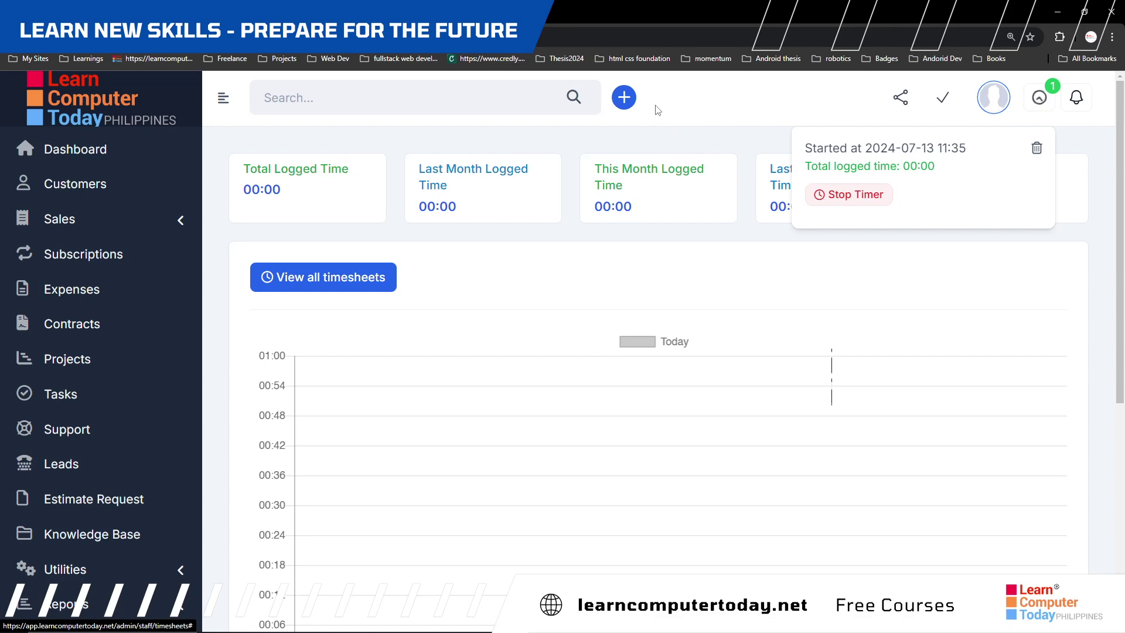
Examine the record types offered by Quick Create, from Invoice down to Event.
left_click(624, 103)
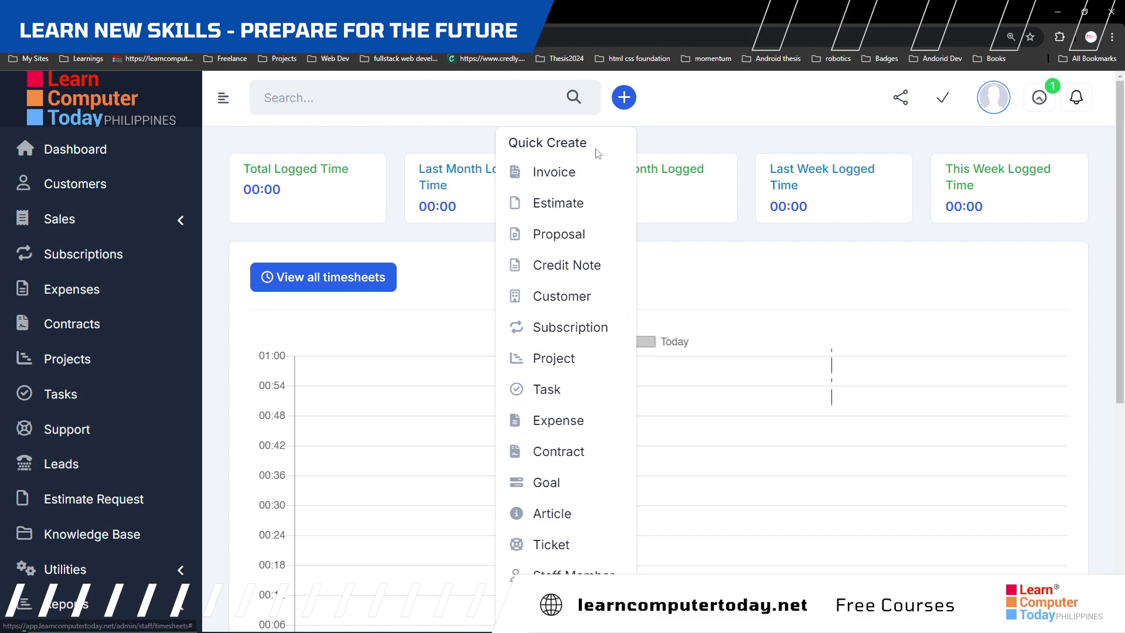
scroll(571, 287, "down", 2)
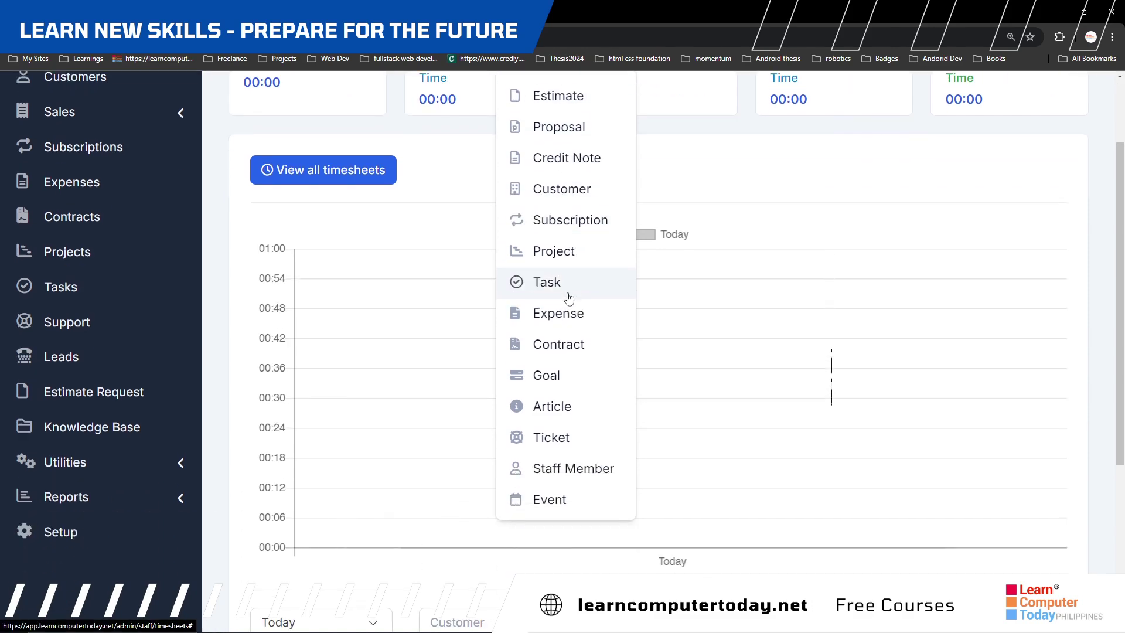
scroll(569, 297, "up", 2)
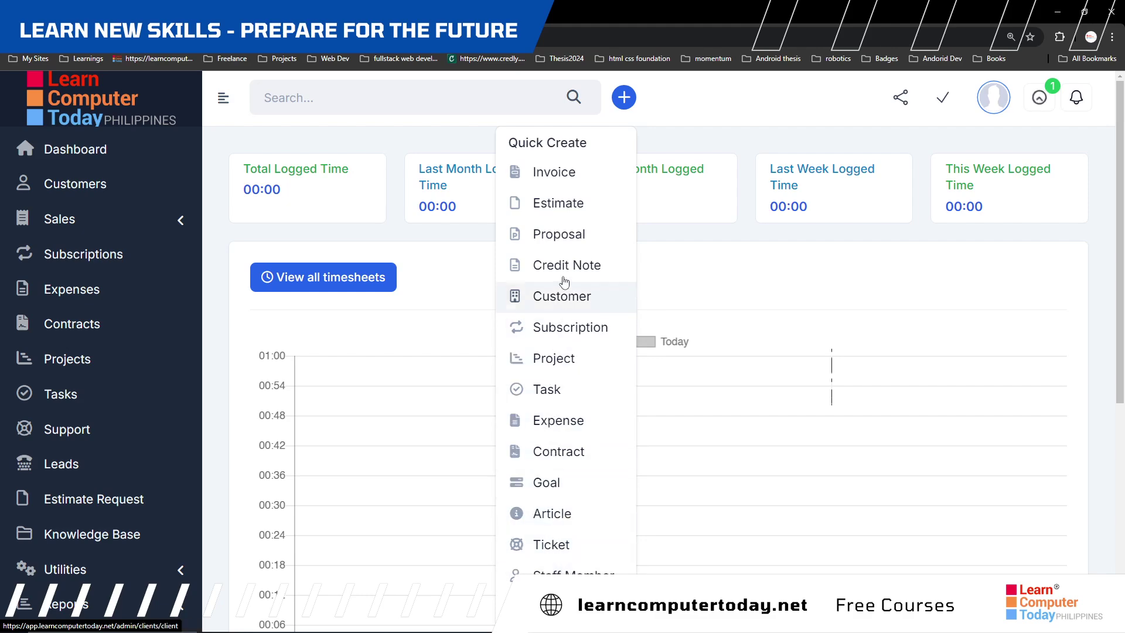
left_click(673, 122)
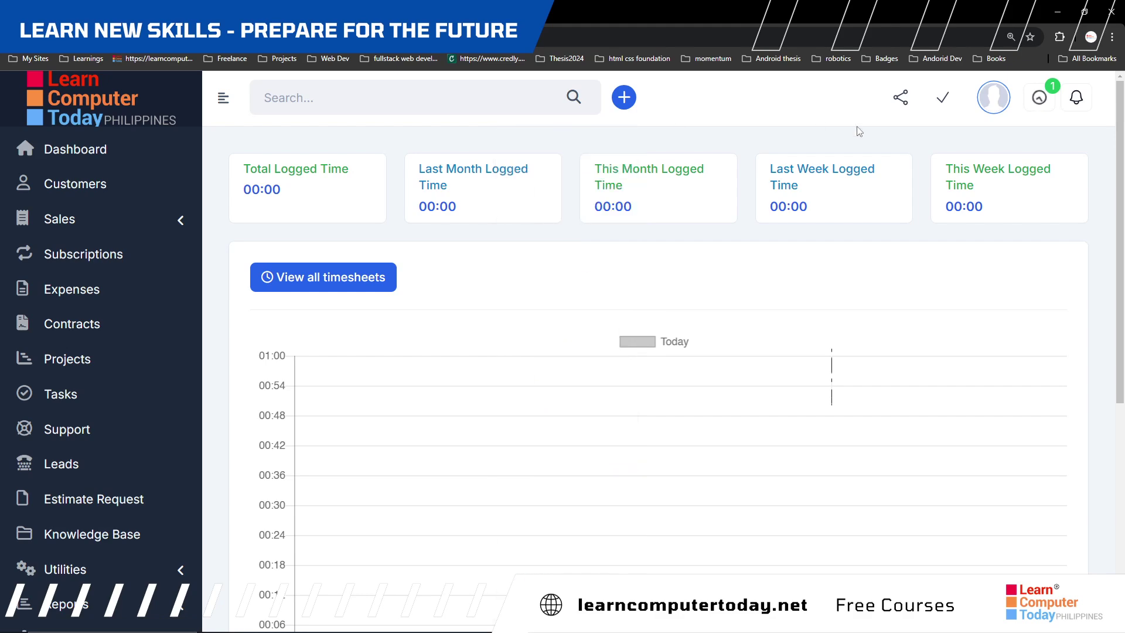
left_click(627, 103)
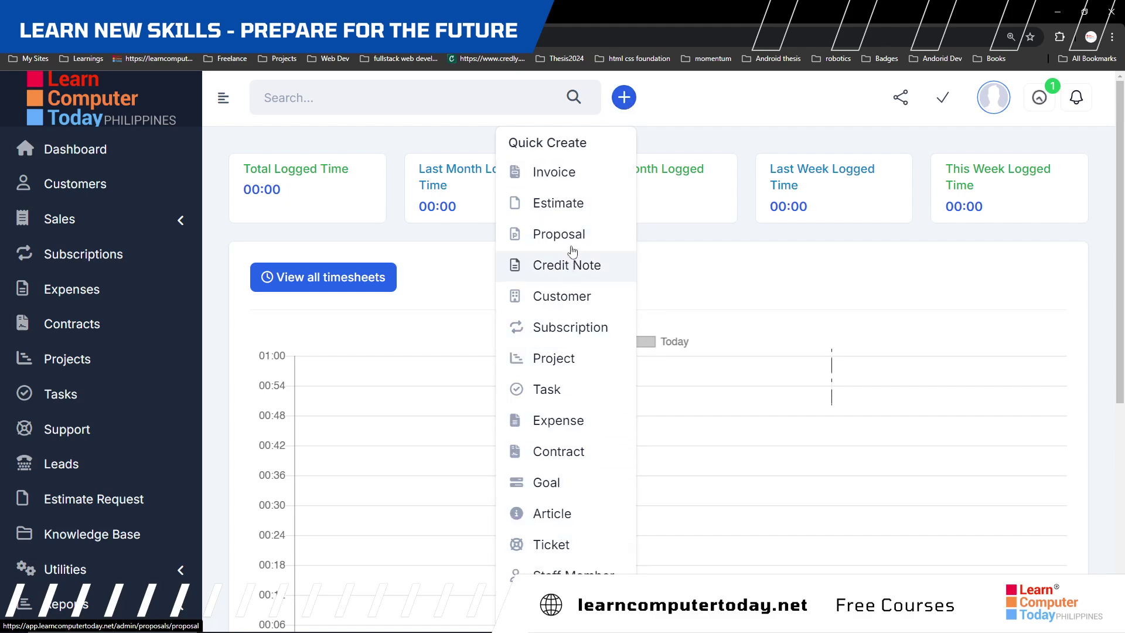
left_click(674, 113)
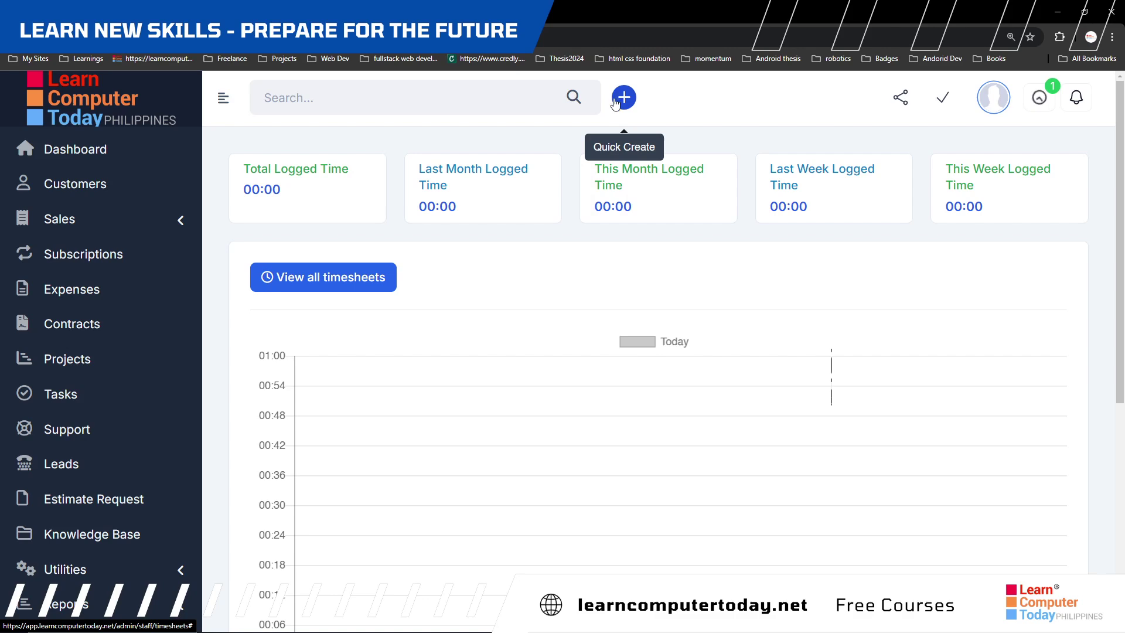
Go to the Projects section and start a new project.
left_click(97, 366)
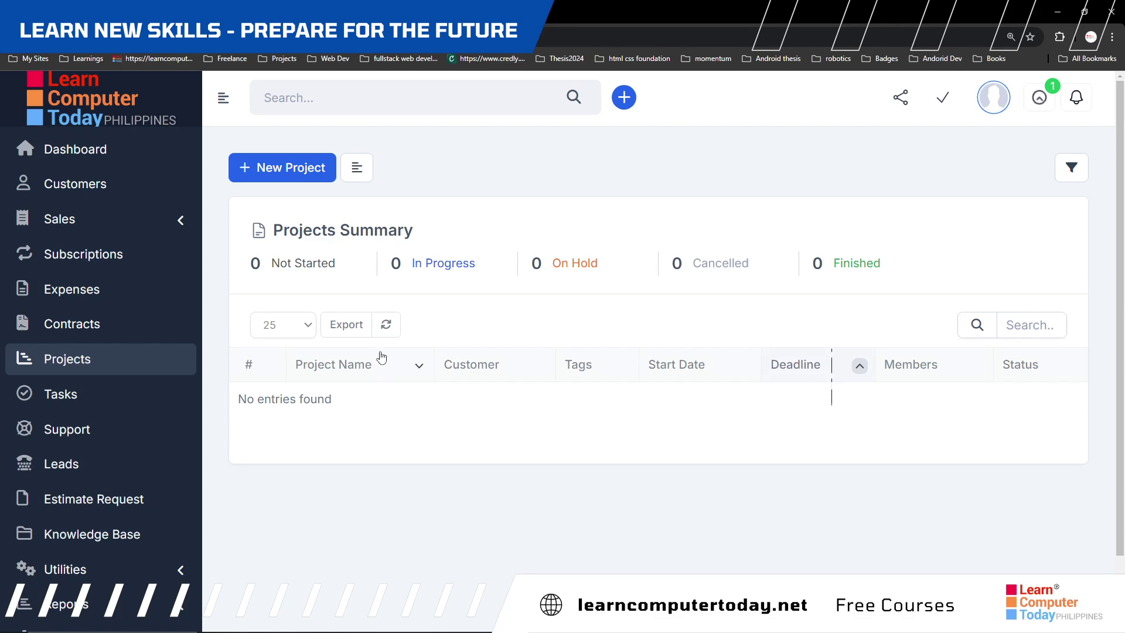
left_click(313, 182)
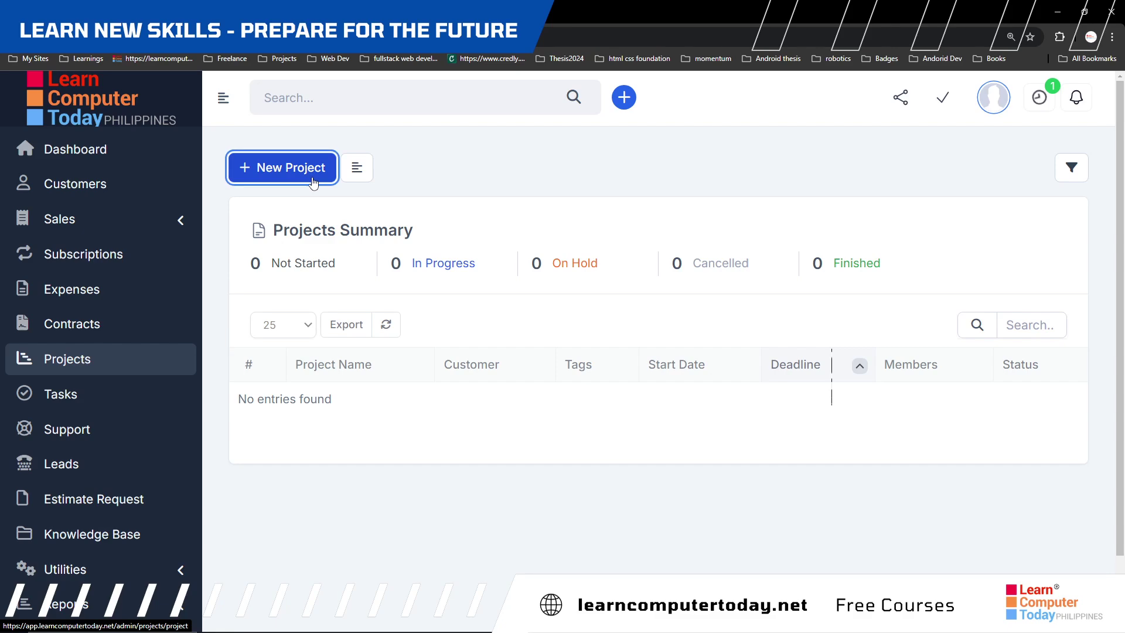
scroll(362, 251, "down", 2)
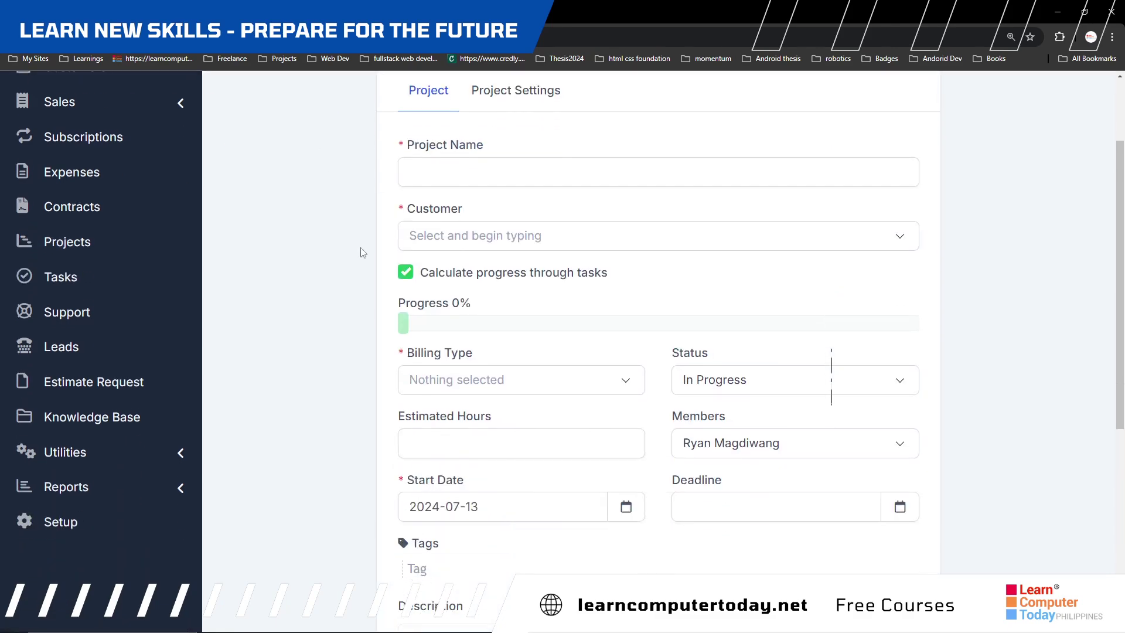
Name the project "WebApp for Online Ordering System".
left_click(419, 169)
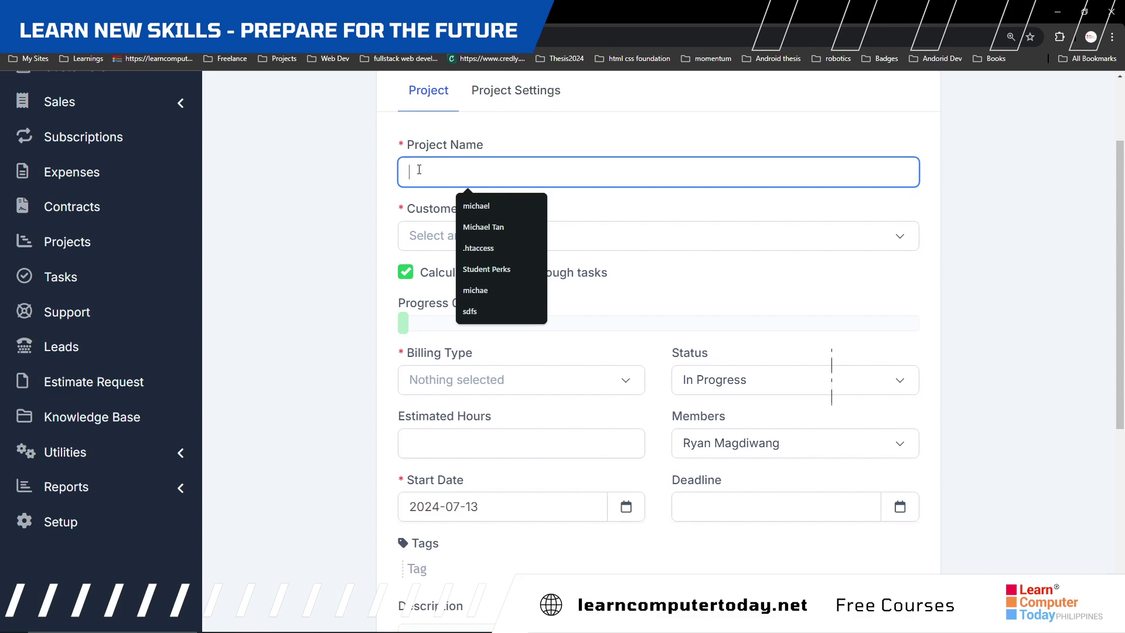
type("Webs")
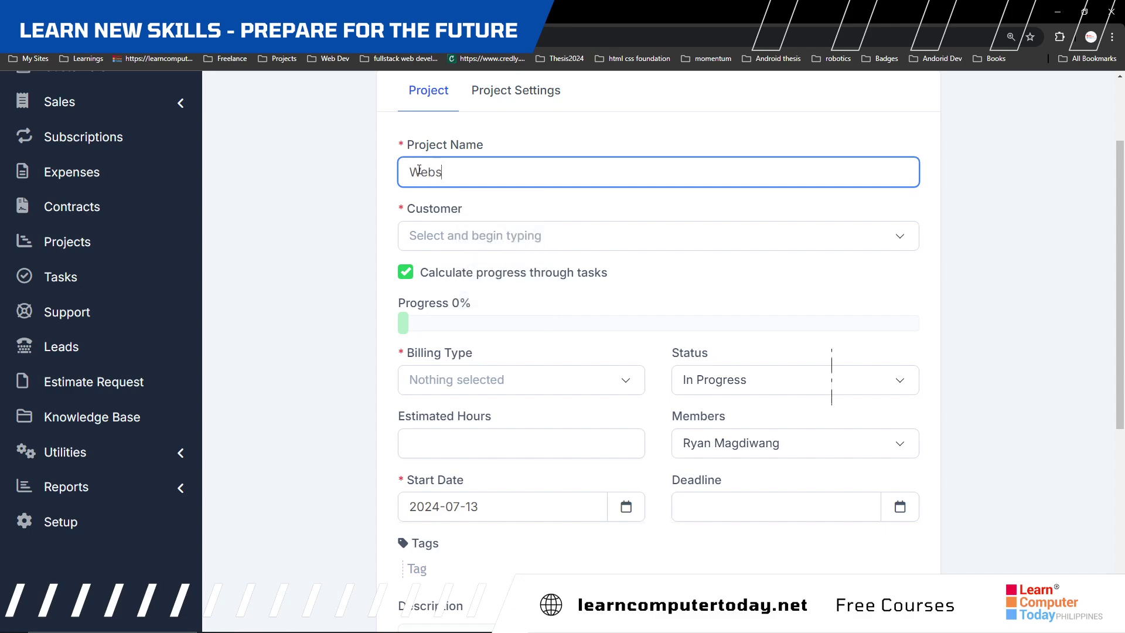
type("ite with")
key("BackSpace")
key("BackSpace")
key("BackSpace")
key("BackSpace")
key("BackSpace")
key("BackSpace")
key("BackSpace")
key("BackSpace")
key("BackSpace")
type("[")
key("BackSpace")
type("App ")
type("usi")
key("BackSpace")
key("BackSpace")
type("for Online Ordering System")
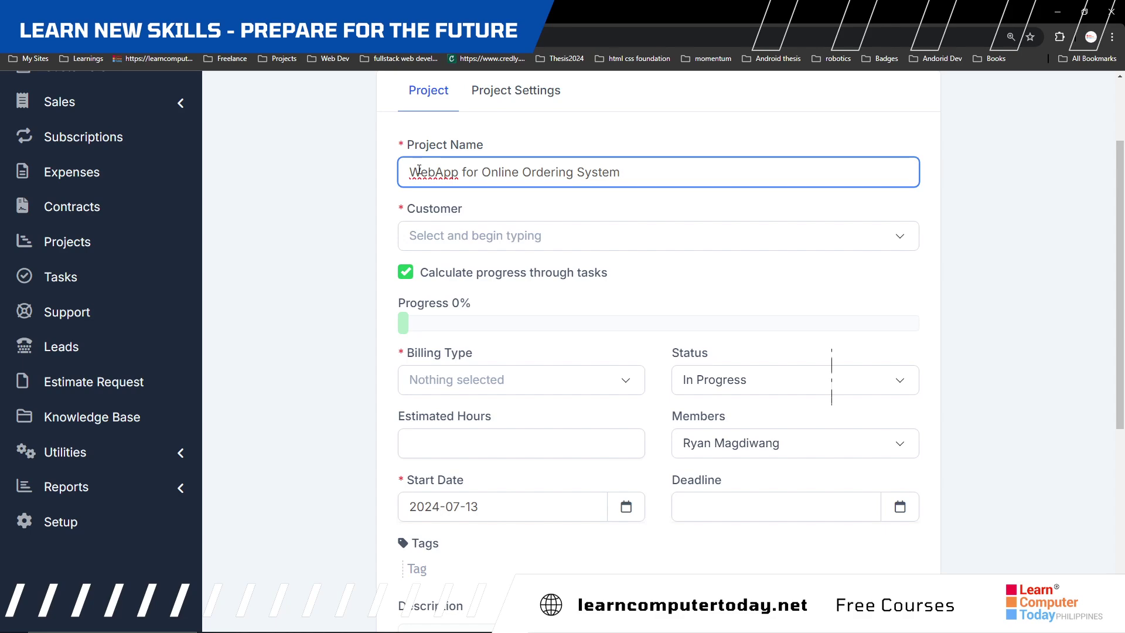
Search for "lea" among the customers and assign LCT Projects as the project's customer.
left_click(548, 248)
type("lea")
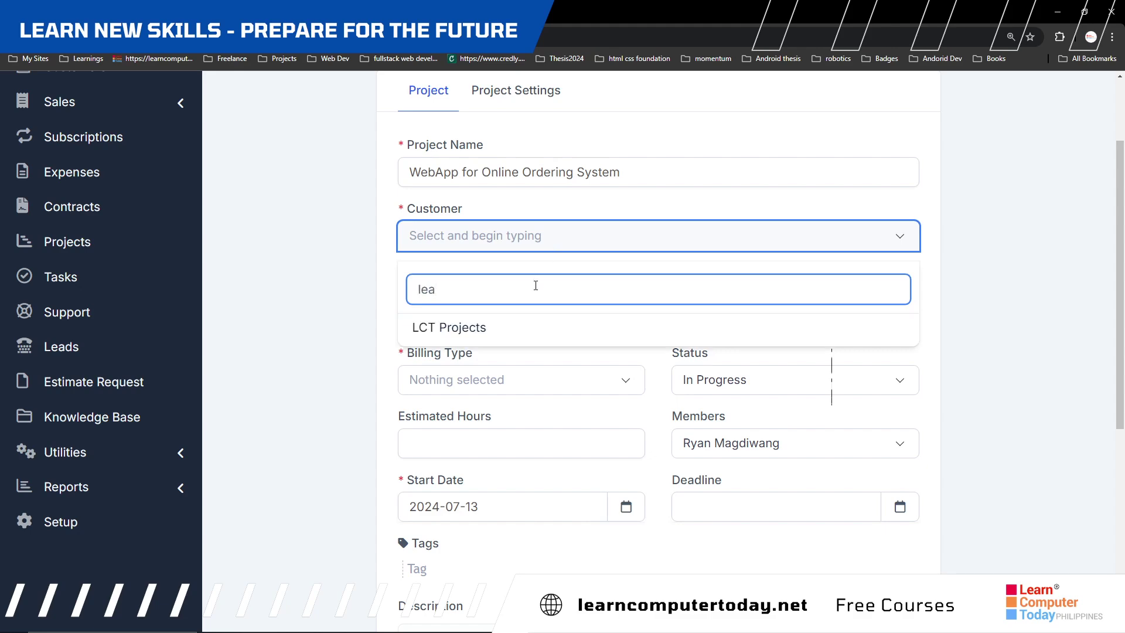
left_click(486, 327)
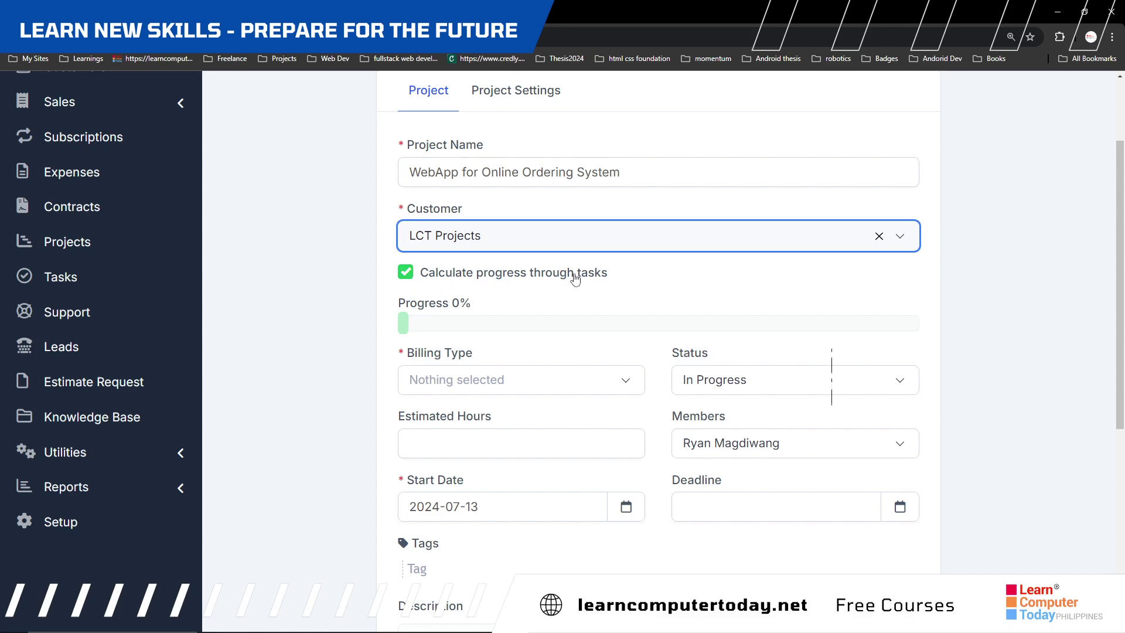
Try a manual project progress of 14% with task-based calculation off, and restore 0% with task-based calculation on.
left_click(406, 273)
left_click(407, 272)
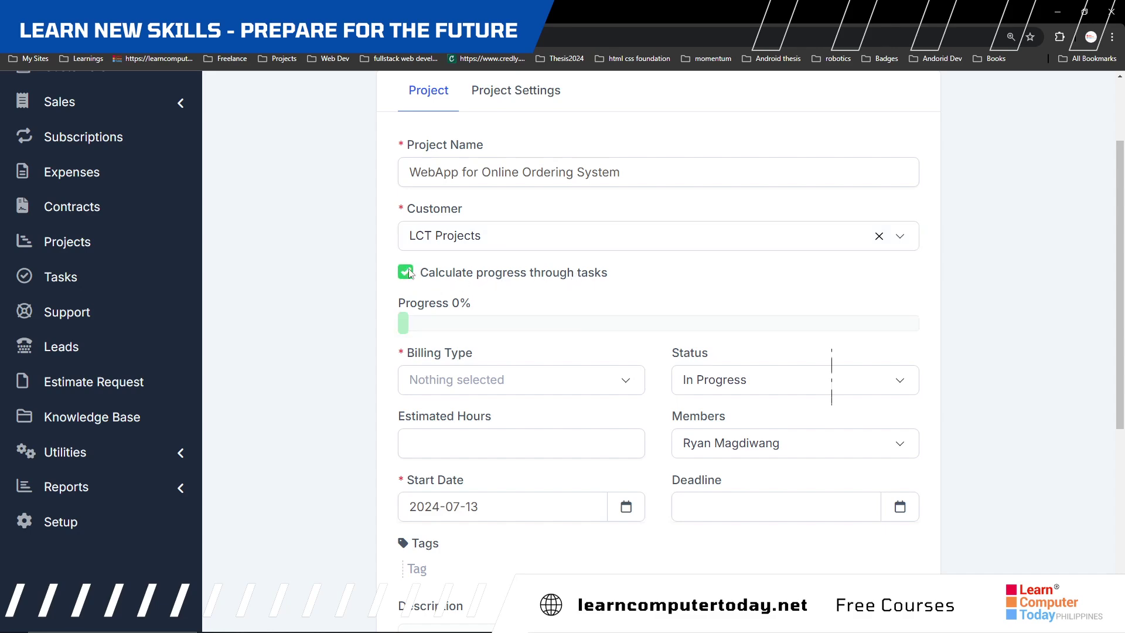
left_click(408, 273)
left_click_drag(410, 322, 467, 321)
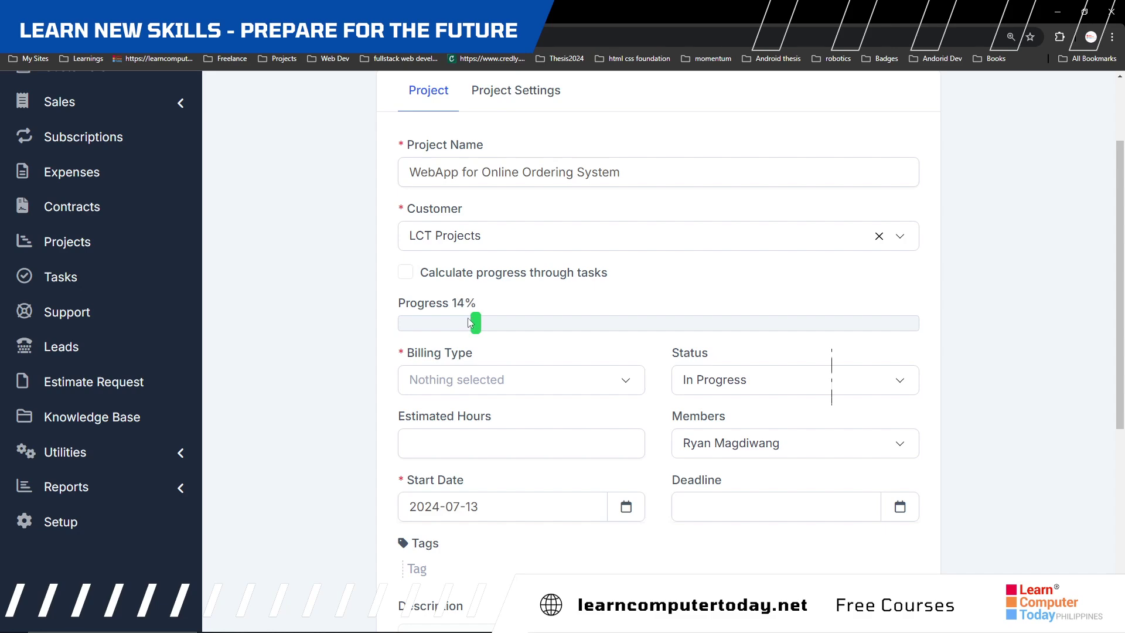
left_click_drag(466, 318, 385, 331)
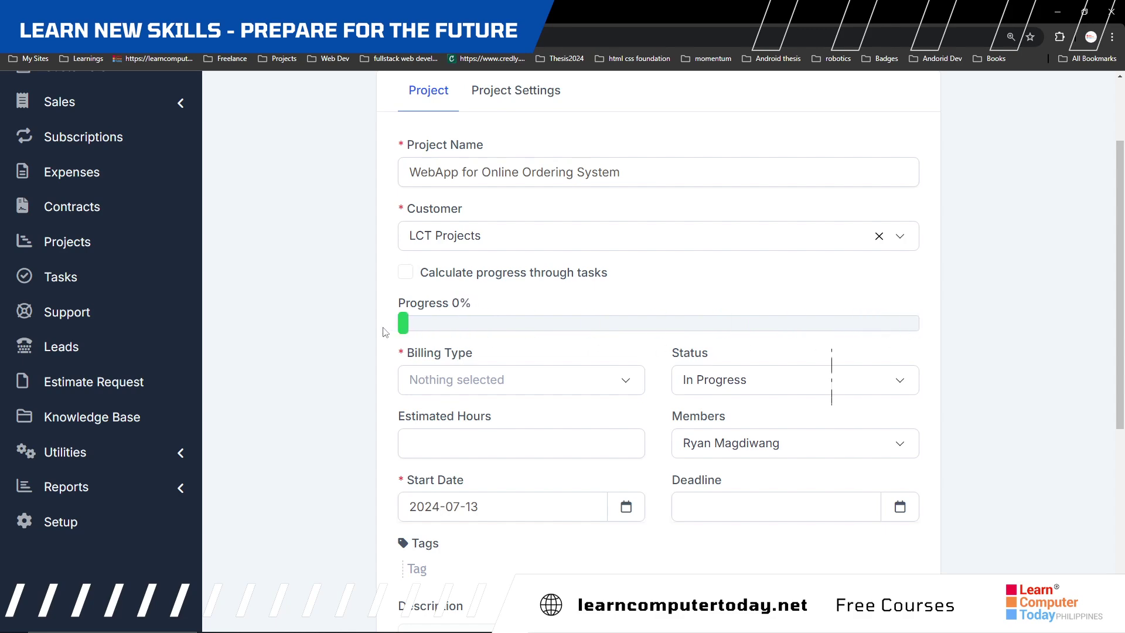
left_click(406, 274)
Try the Fixed Rate billing type for the project and clear the billing type selection again.
left_click(626, 387)
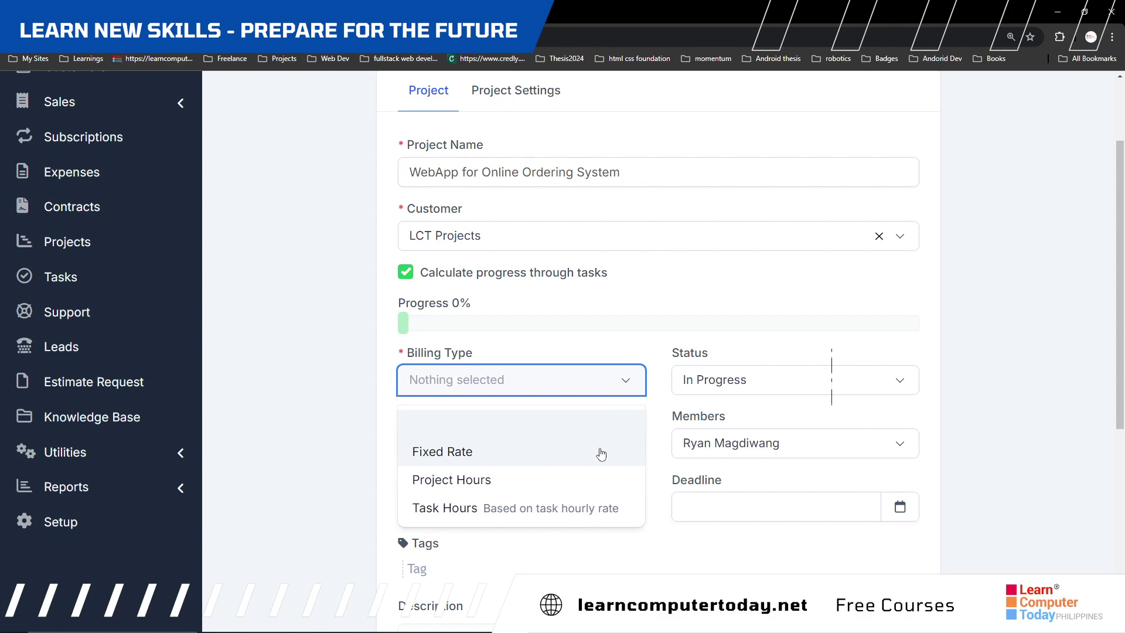
left_click(601, 454)
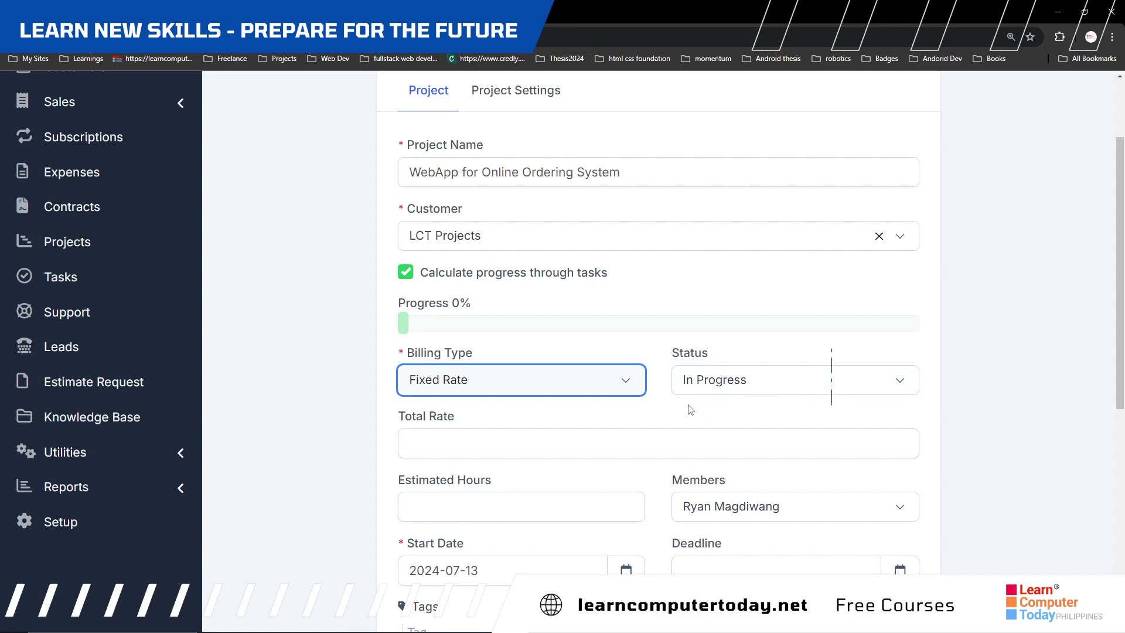
left_click(606, 451)
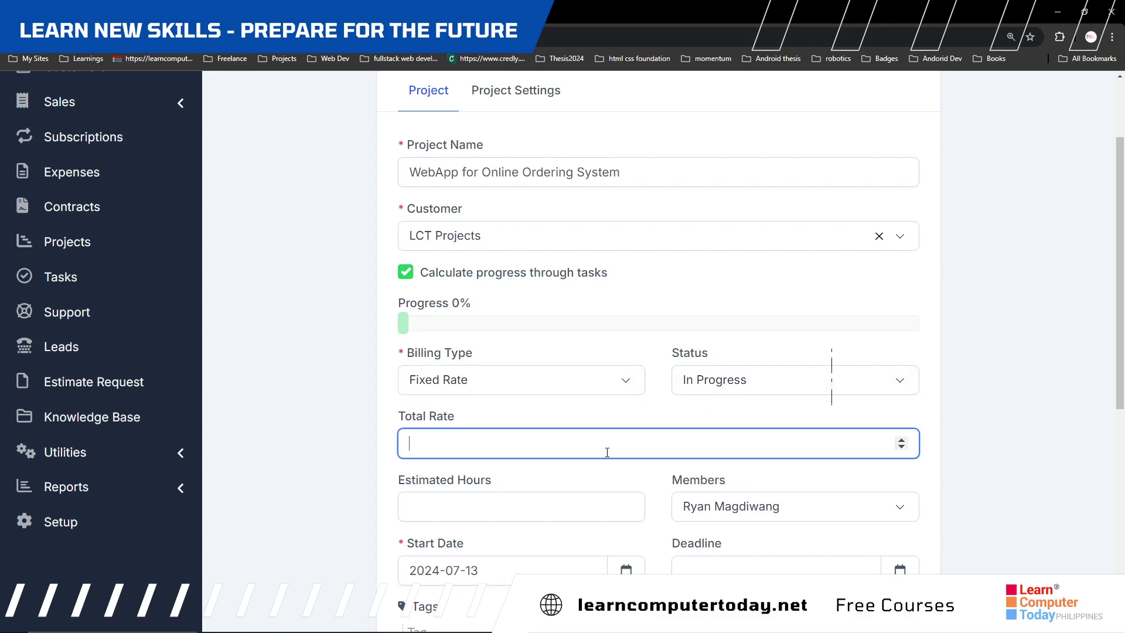
left_click(626, 384)
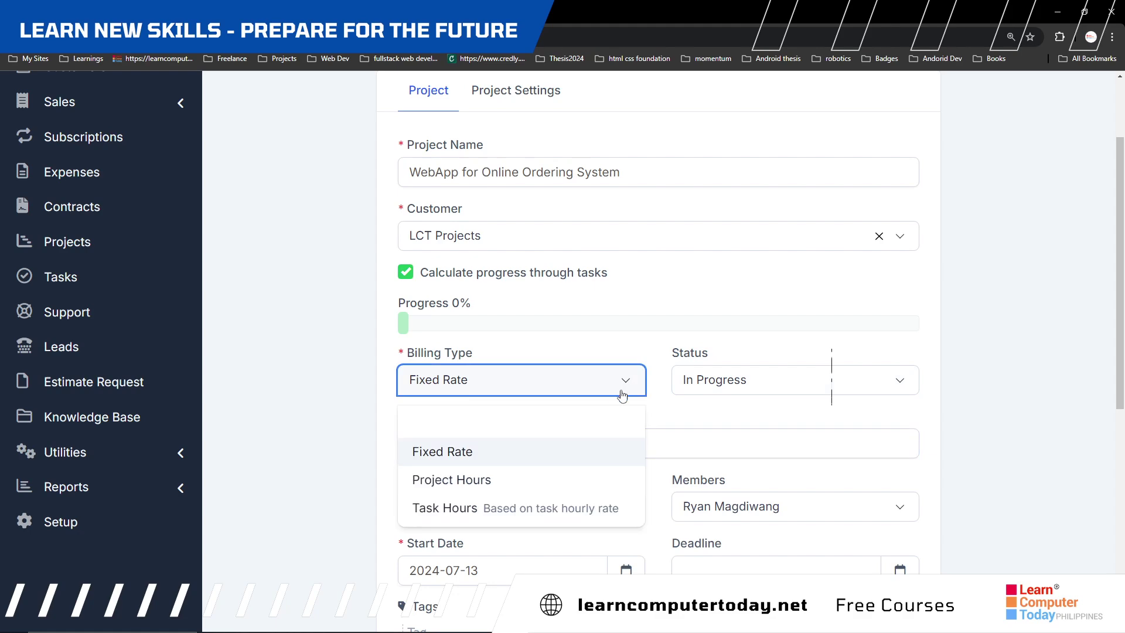
left_click(607, 421)
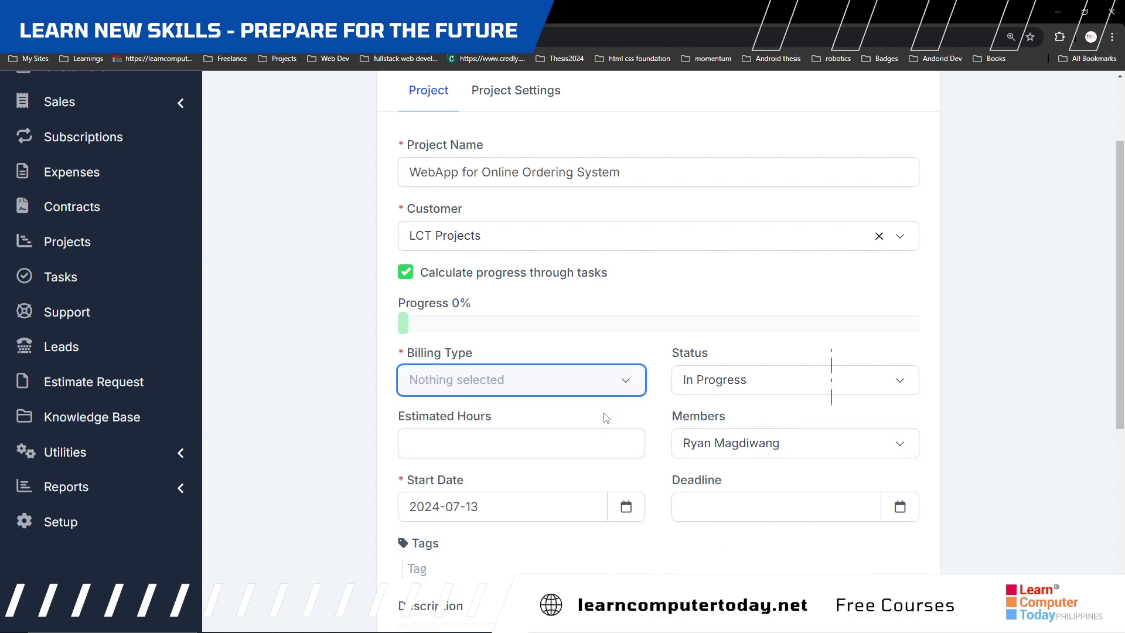
Set the project's estimated hours to 600.
left_click(581, 441)
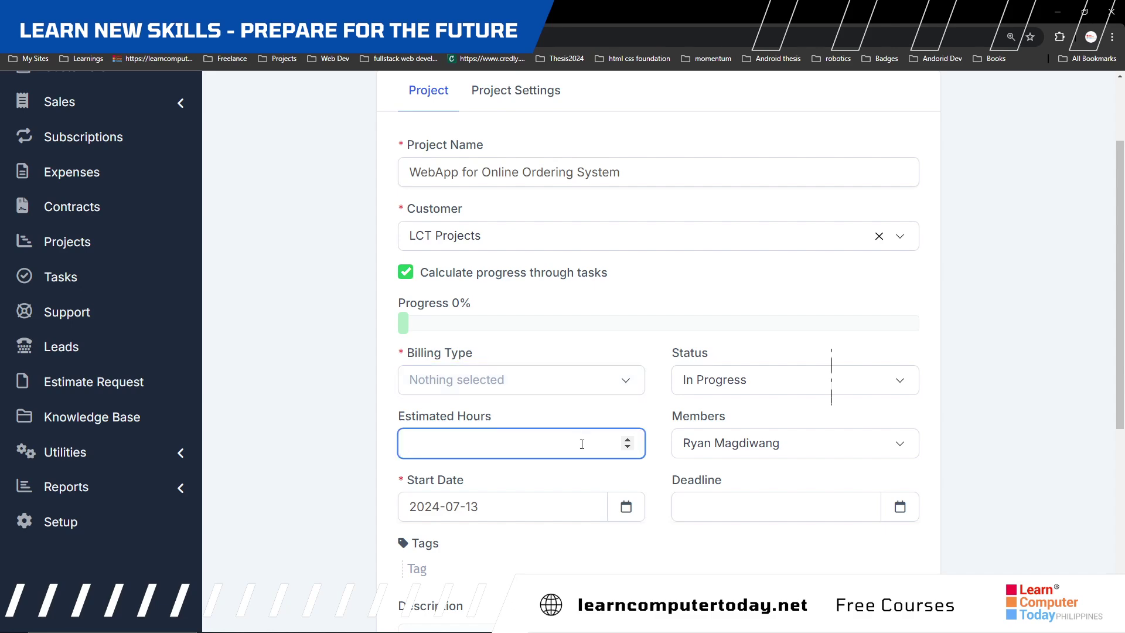
type("600")
Browse the deadline calendar from July to November 2024 and set the project's deadline to 2024-09-20.
scroll(583, 440, "down", 1)
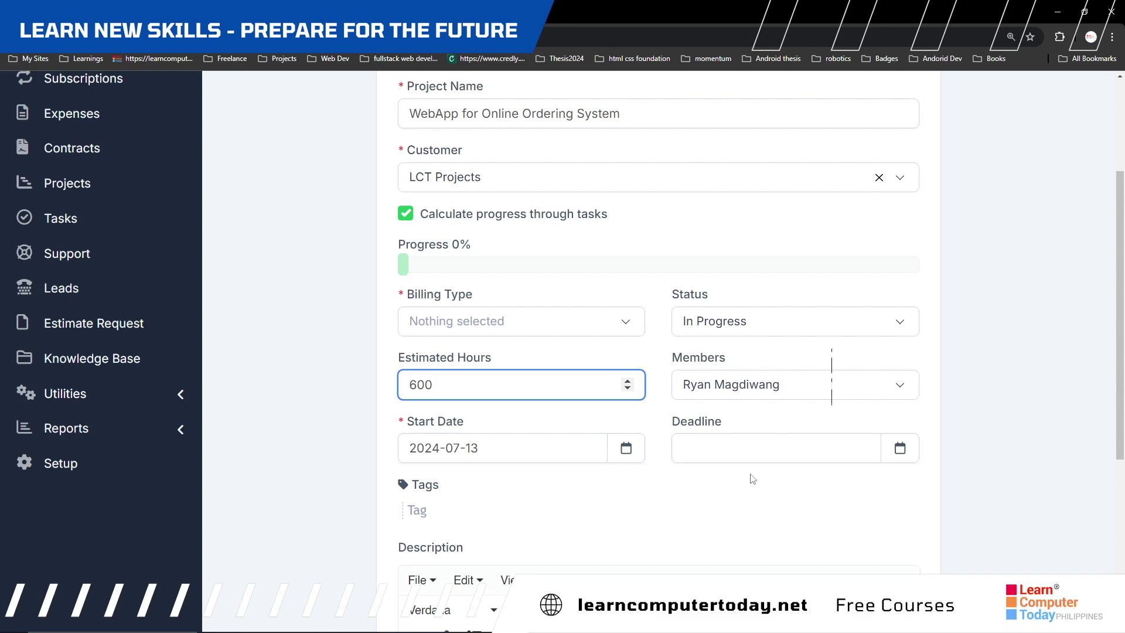
scroll(757, 496, "down", 1)
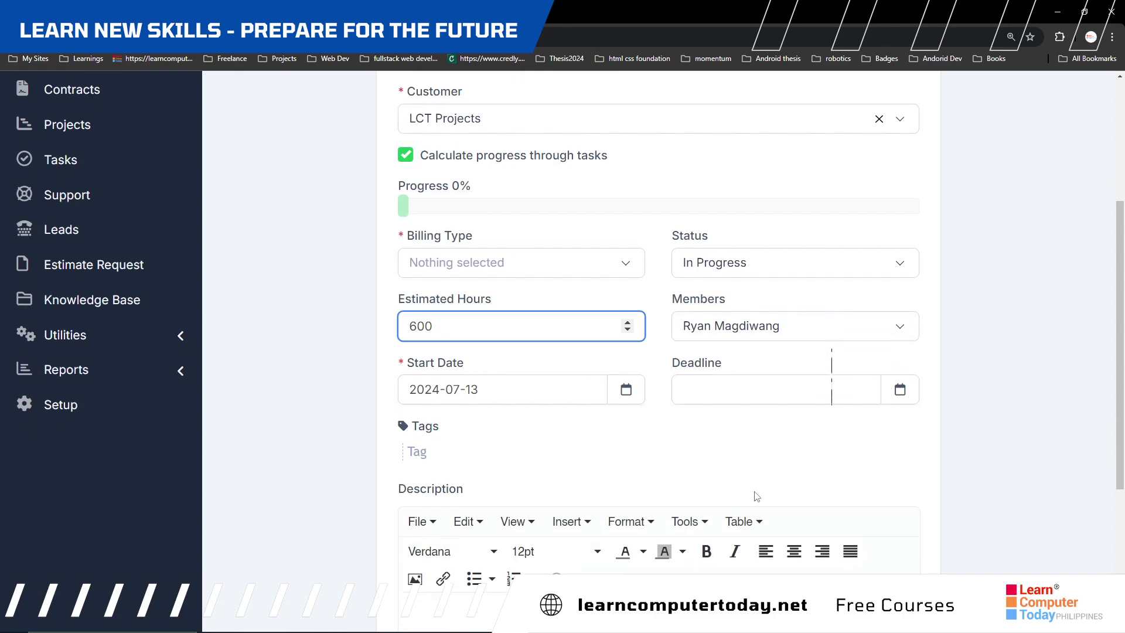
left_click(728, 391)
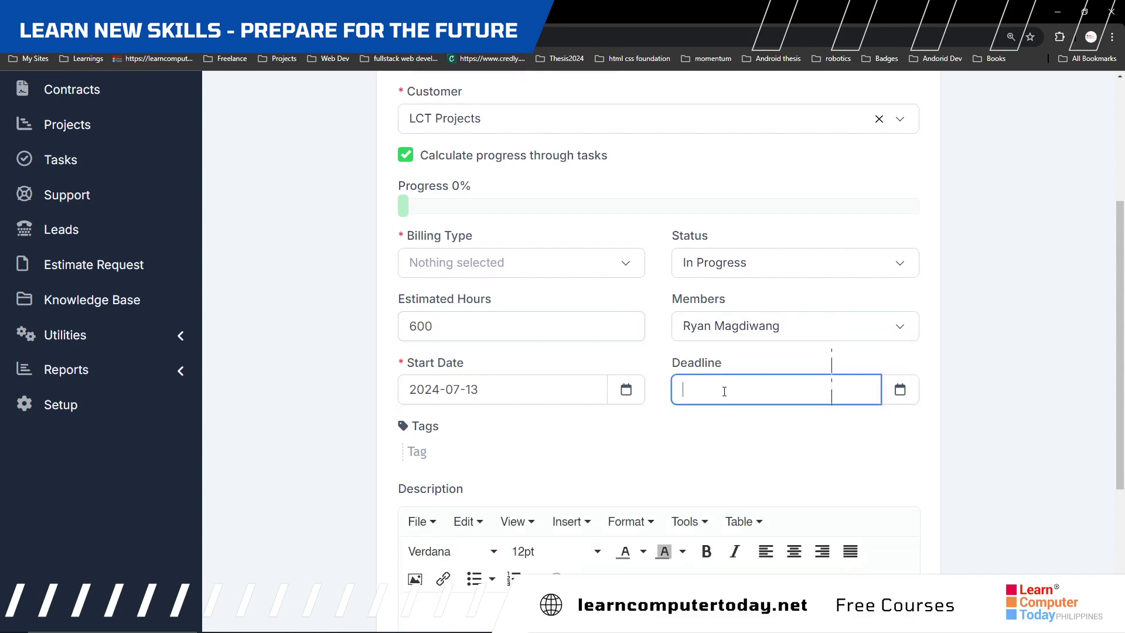
left_click(908, 431)
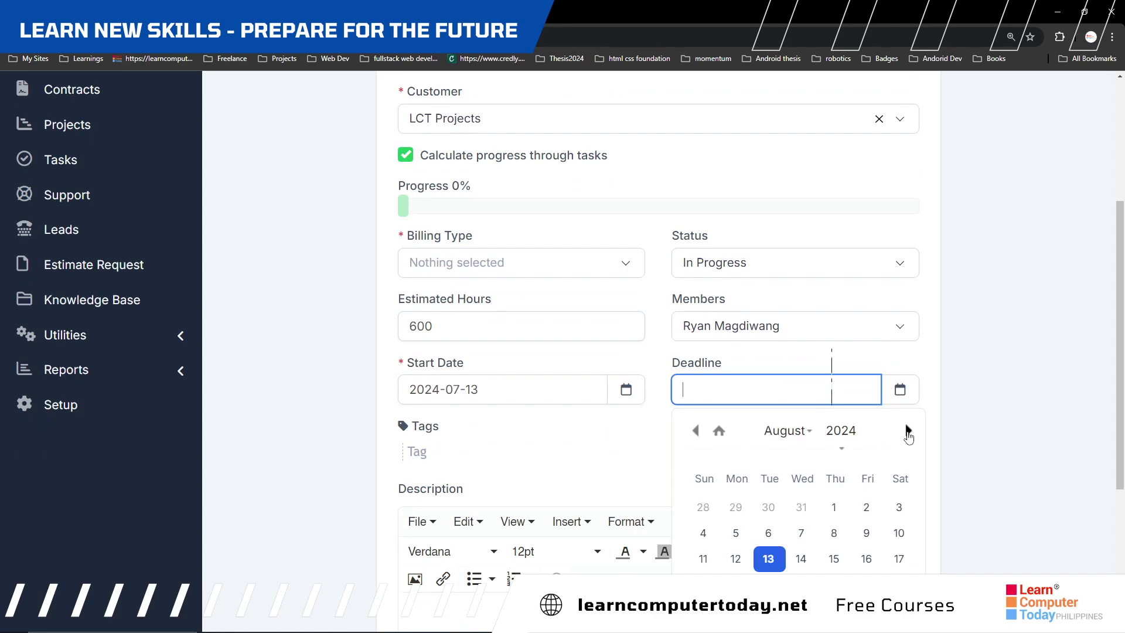
left_click(908, 431)
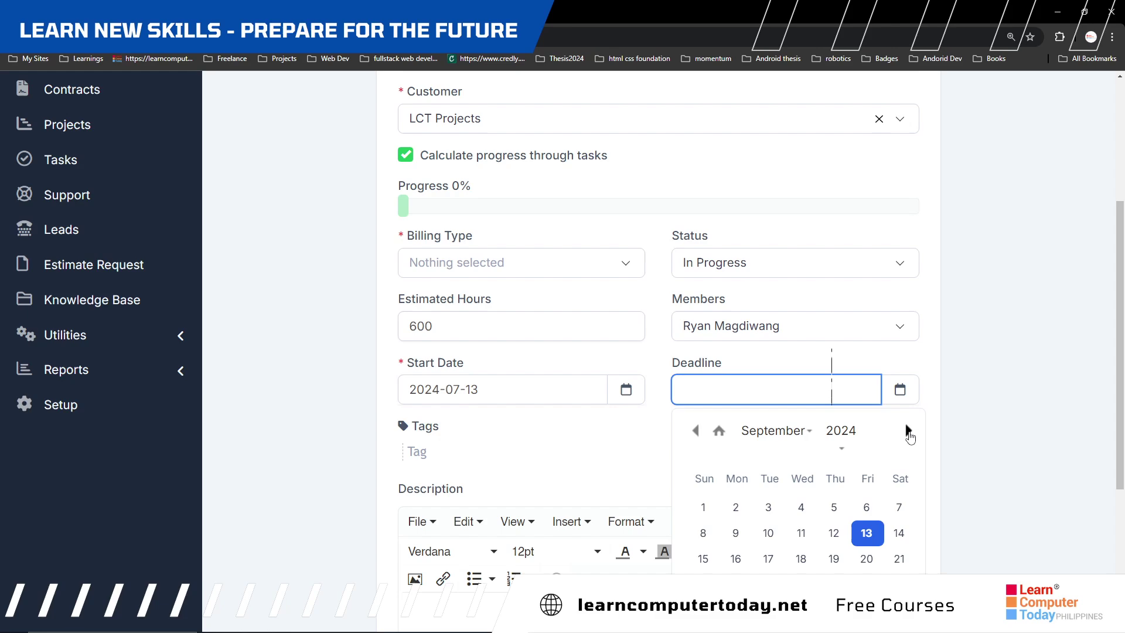
left_click(908, 431)
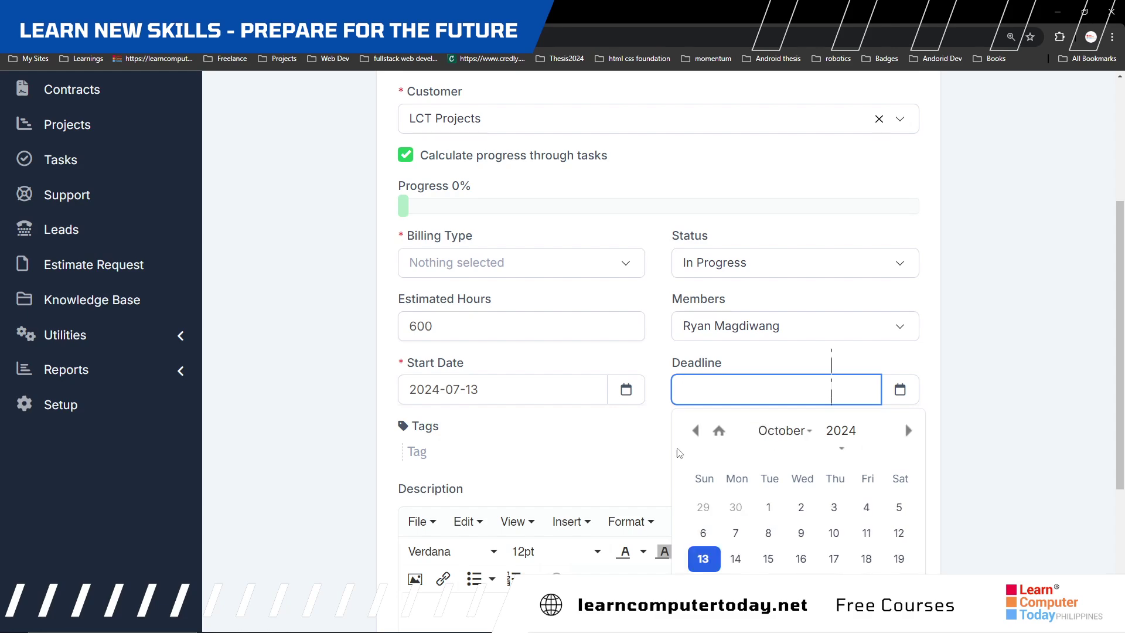
left_click(696, 431)
left_click(696, 431)
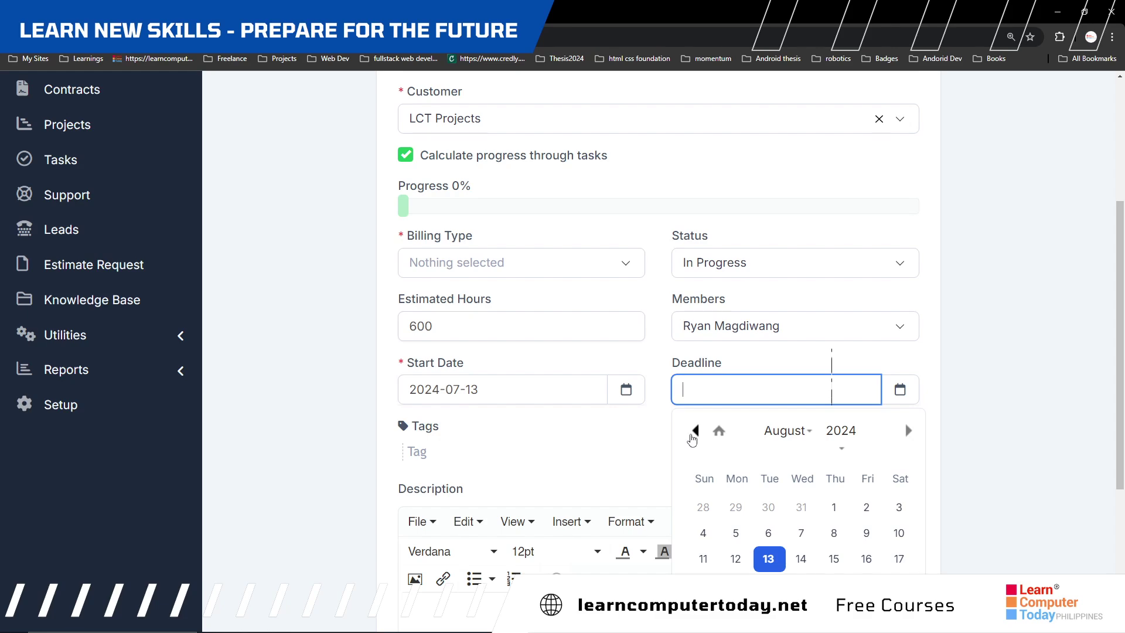
left_click(693, 433)
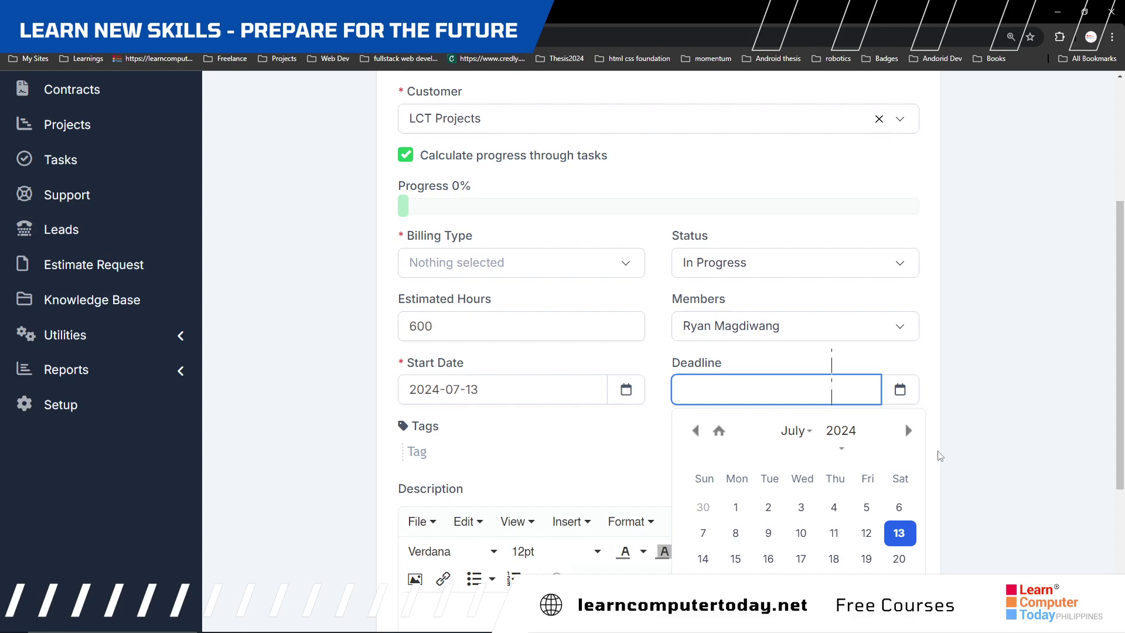
left_click(909, 432)
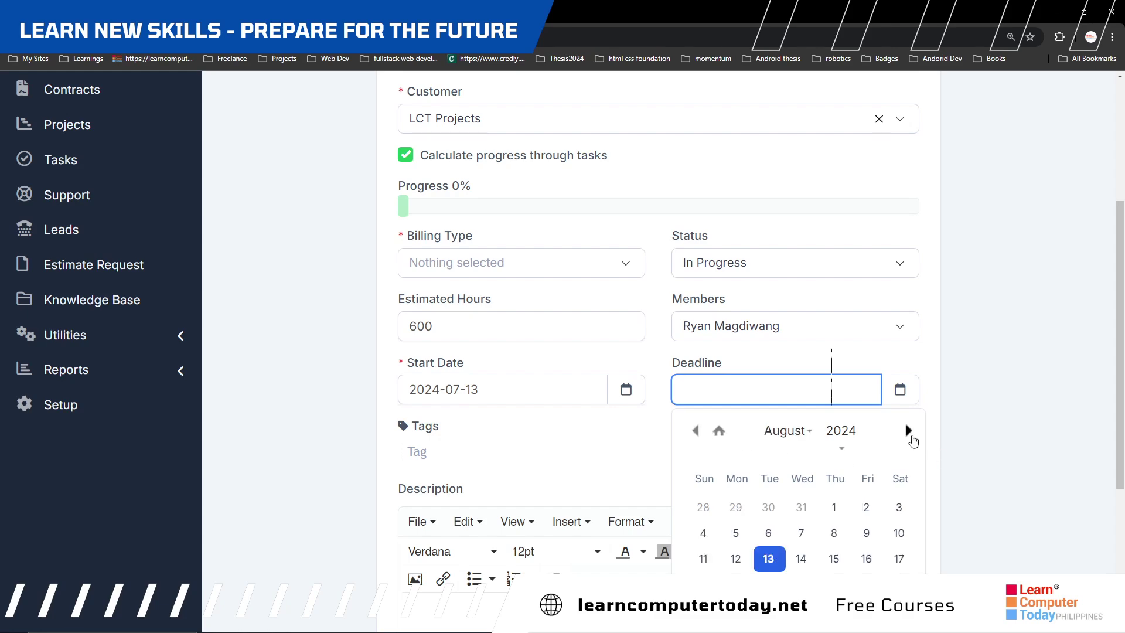
left_click(909, 432)
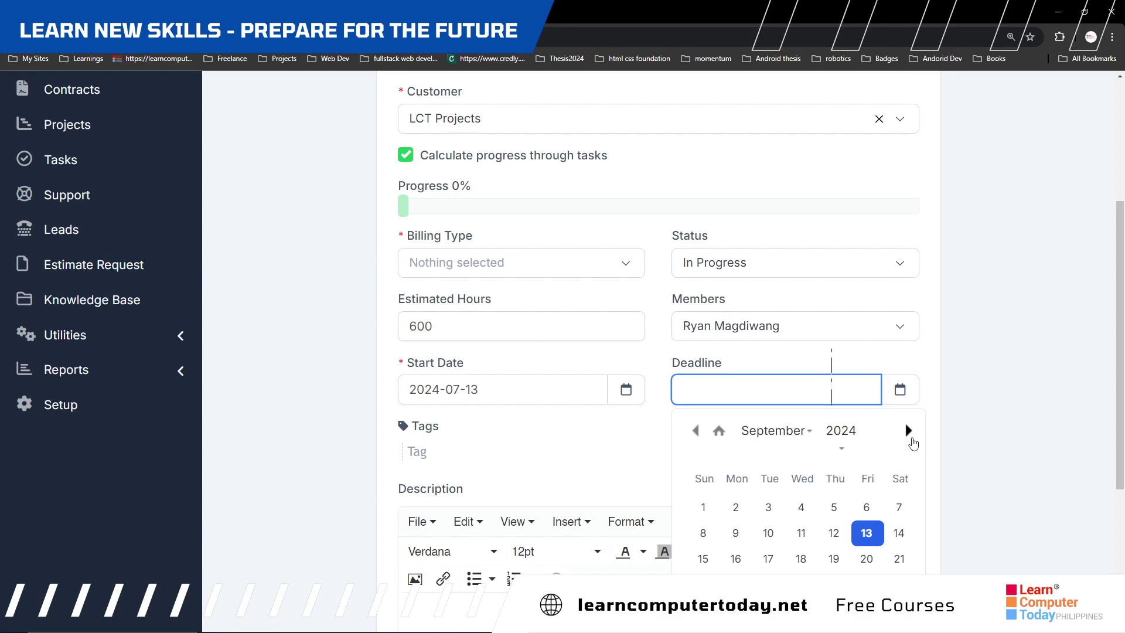
scroll(890, 513, "down", 2)
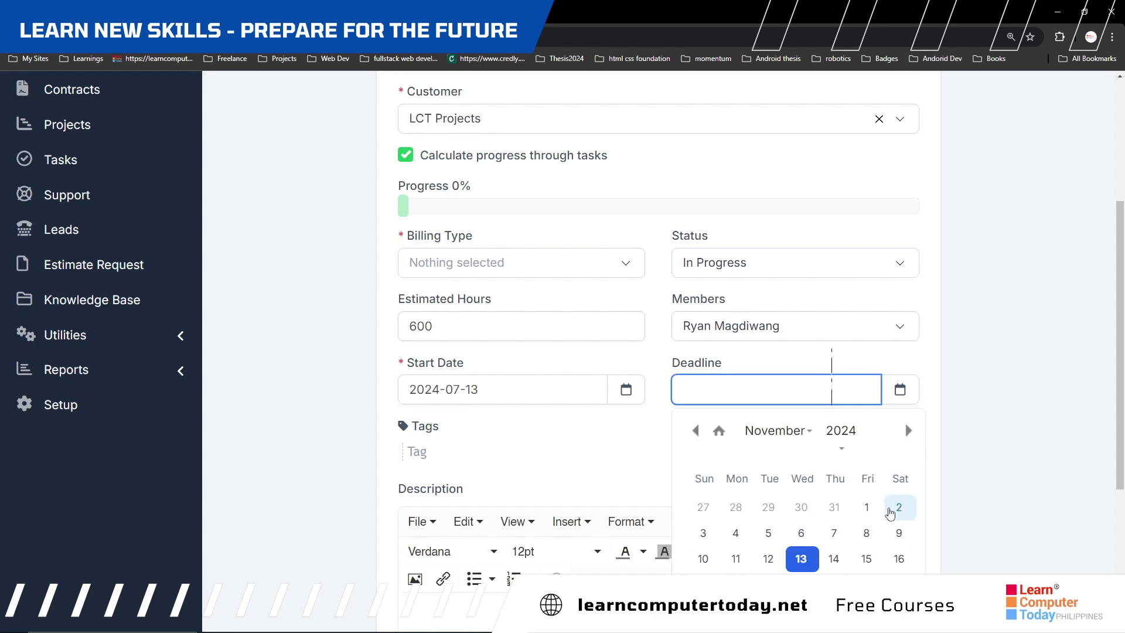
scroll(890, 513, "up", 1)
scroll(889, 513, "up", 1)
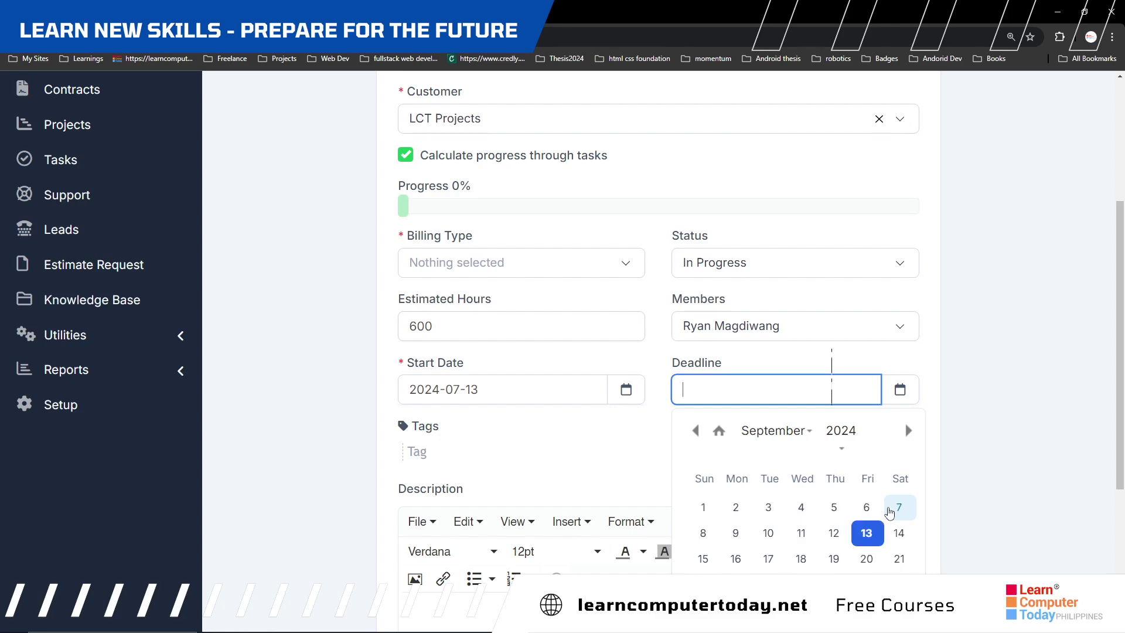
scroll(890, 514, "down", 1)
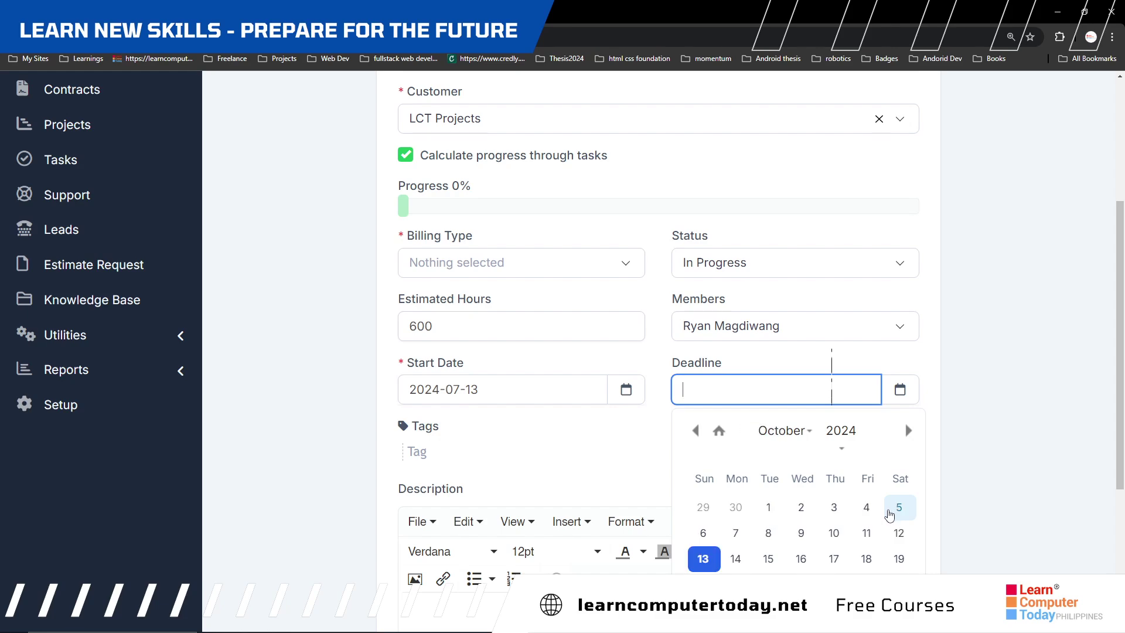
scroll(889, 513, "up", 1)
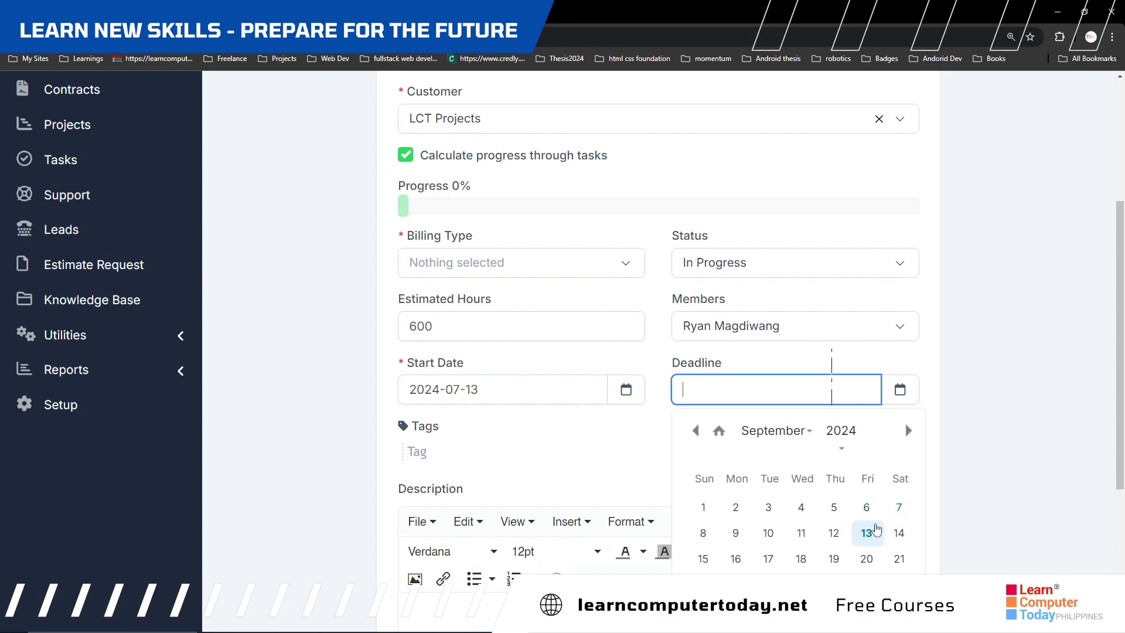
left_click(865, 558)
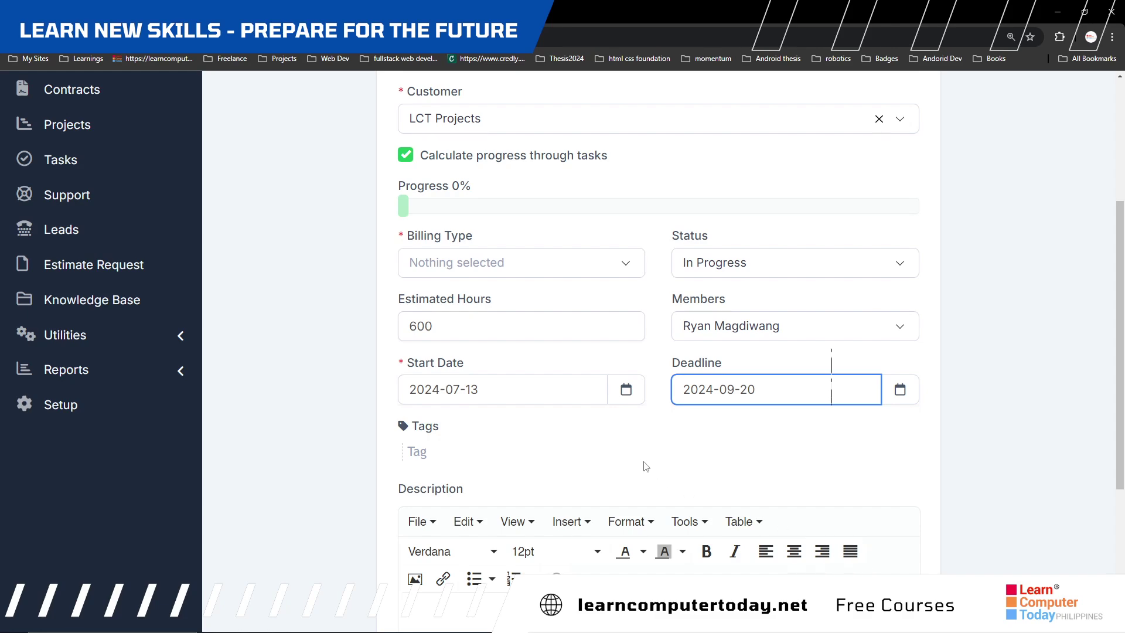
Change the project's start date to 2024-07-21.
left_click(490, 390)
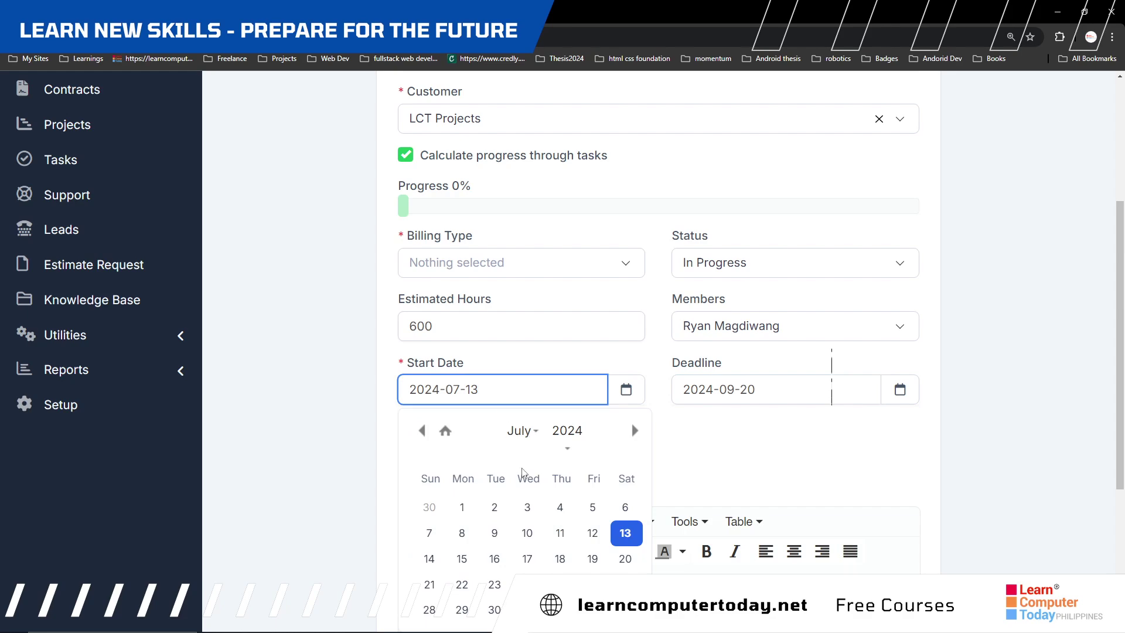
scroll(523, 472, "down", 1)
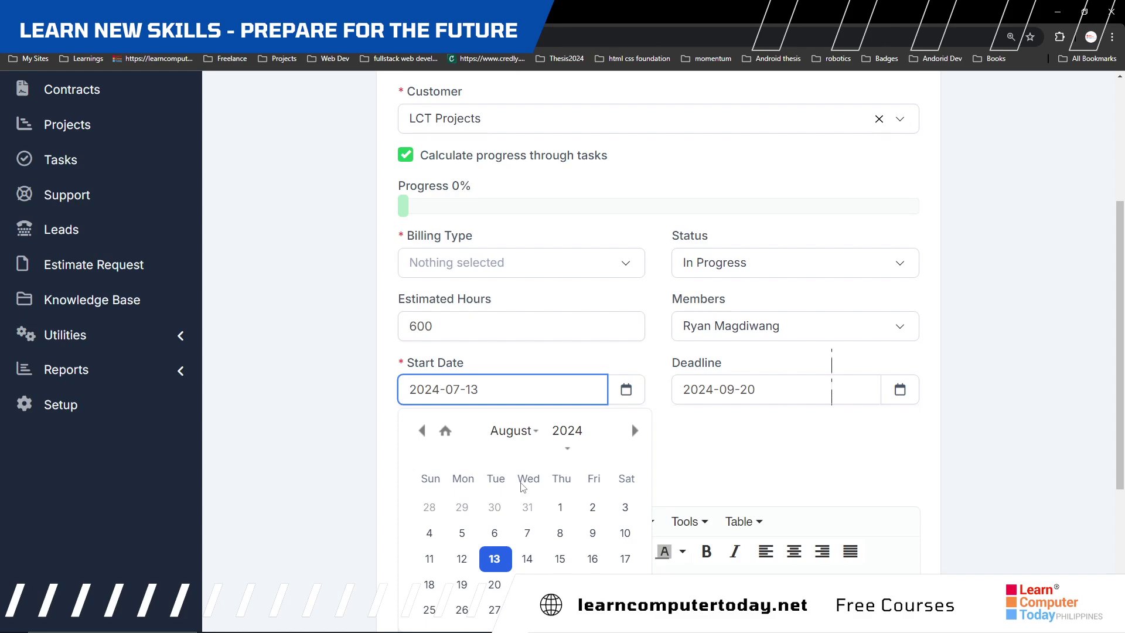
scroll(521, 487, "up", 1)
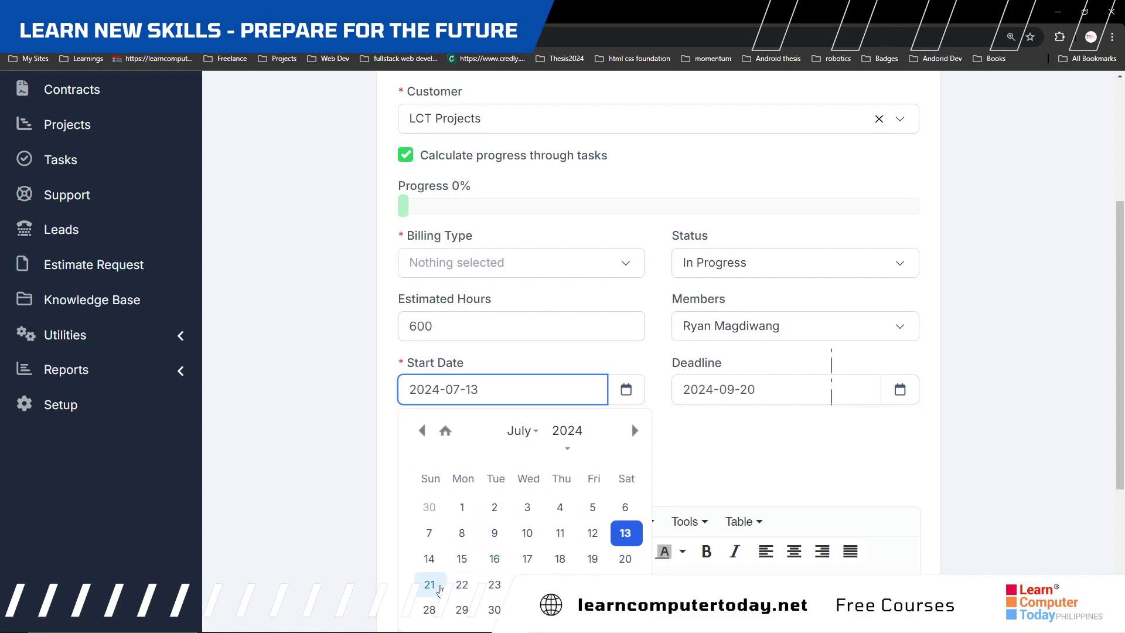
left_click(430, 584)
Enter "ordering system" as the project's tag.
left_click(503, 454)
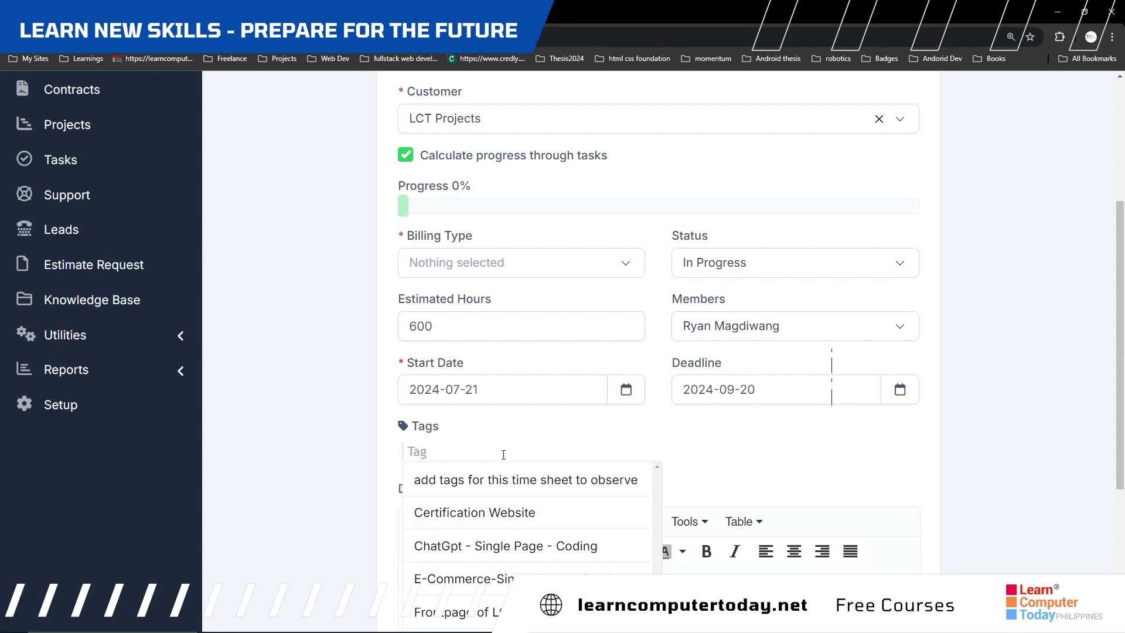
scroll(503, 454, "down", 1)
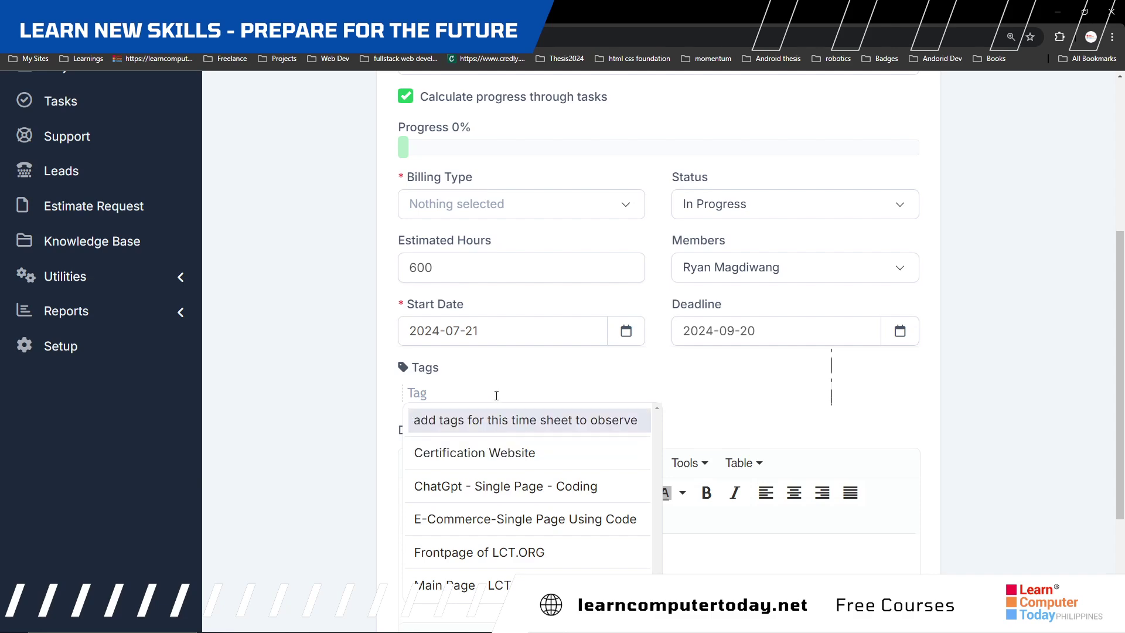
type("onlie")
key("BackSpace")
type("ne")
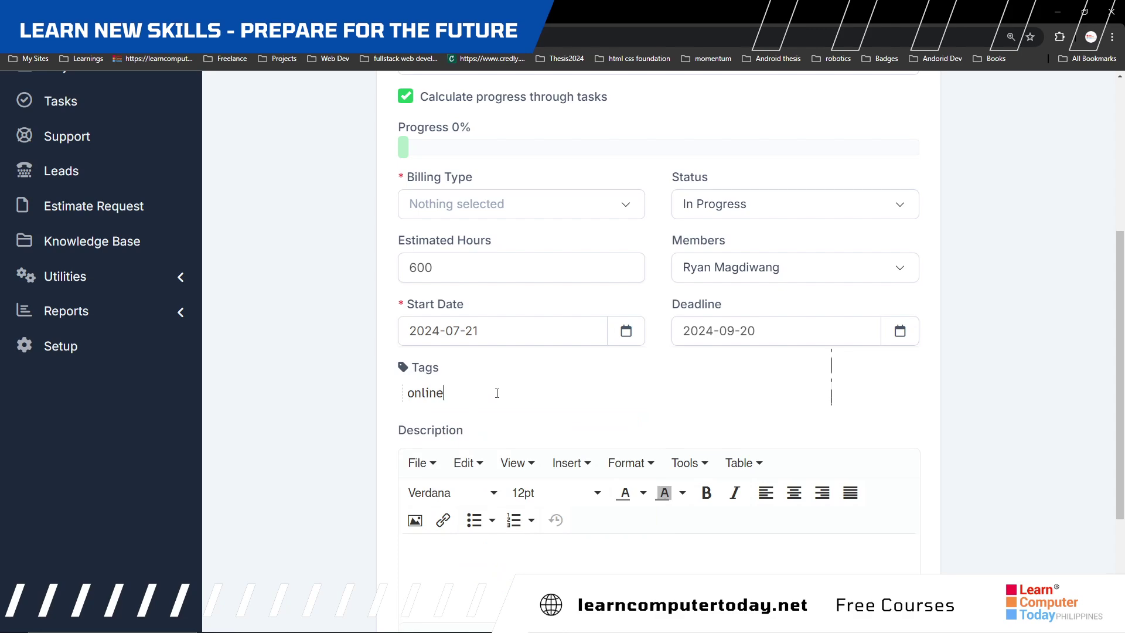
type(" orderi")
key("BackSpace")
key("BackSpace")
key("BackSpace")
key("BackSpace")
key("BackSpace")
key("BackSpace")
key("BackSpace")
key("BackSpace")
key("BackSpace")
key("BackSpace")
key("BackSpace")
key("BackSpace")
key("BackSpace")
type("ordering system")
Begin the project description with the greeting "Hi Team Members!" and dismiss the tag suggestions.
scroll(496, 393, "down", 3)
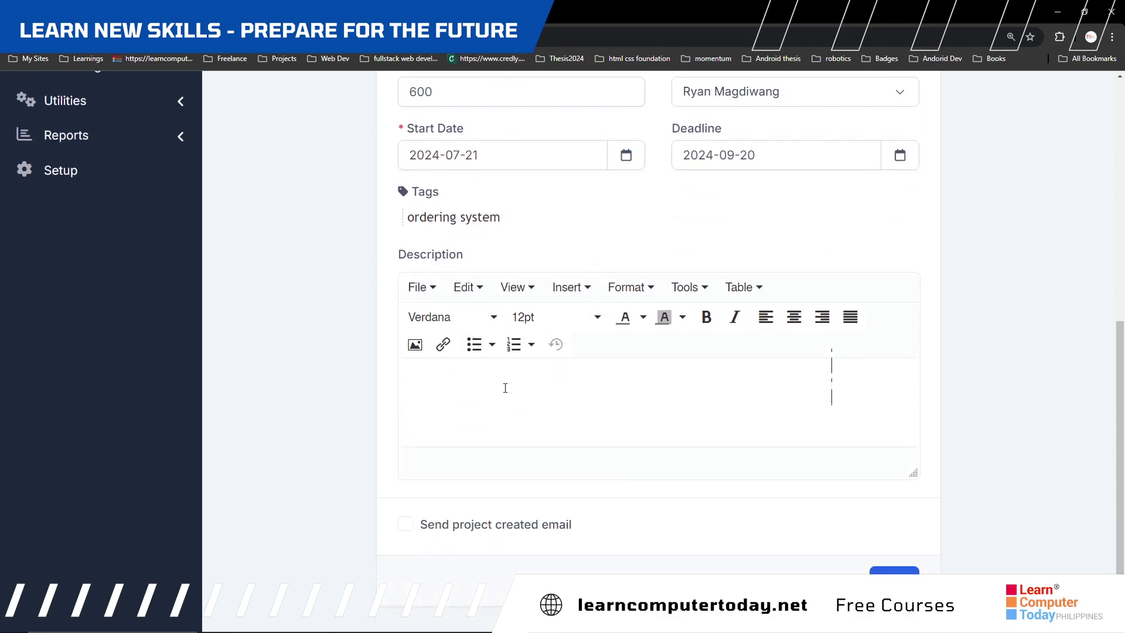
left_click(486, 387)
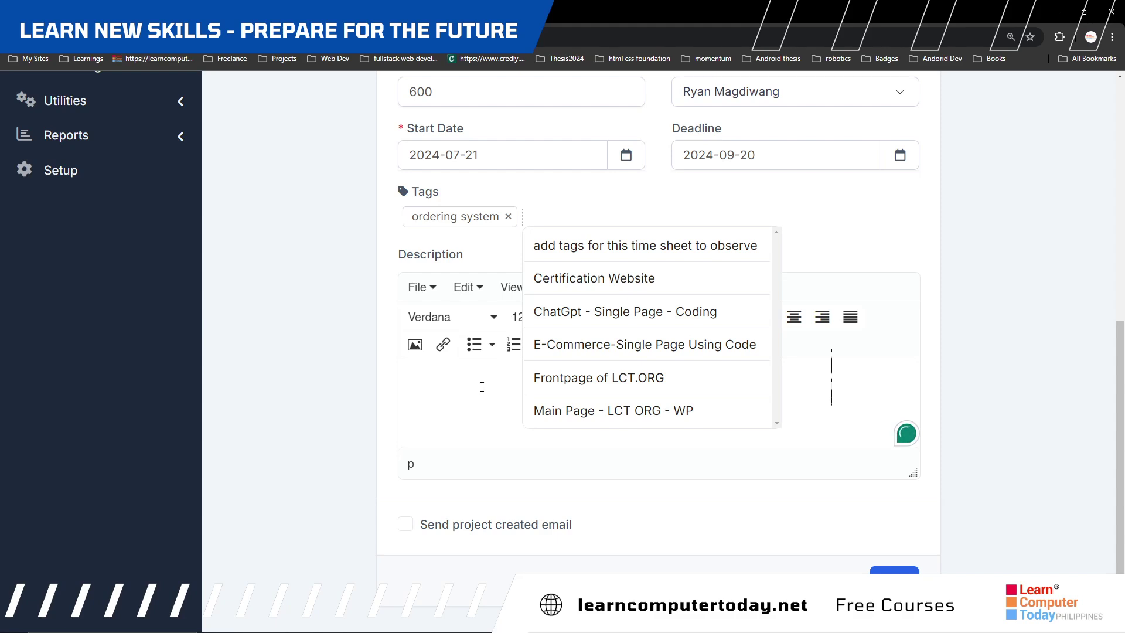
type("Hi Team")
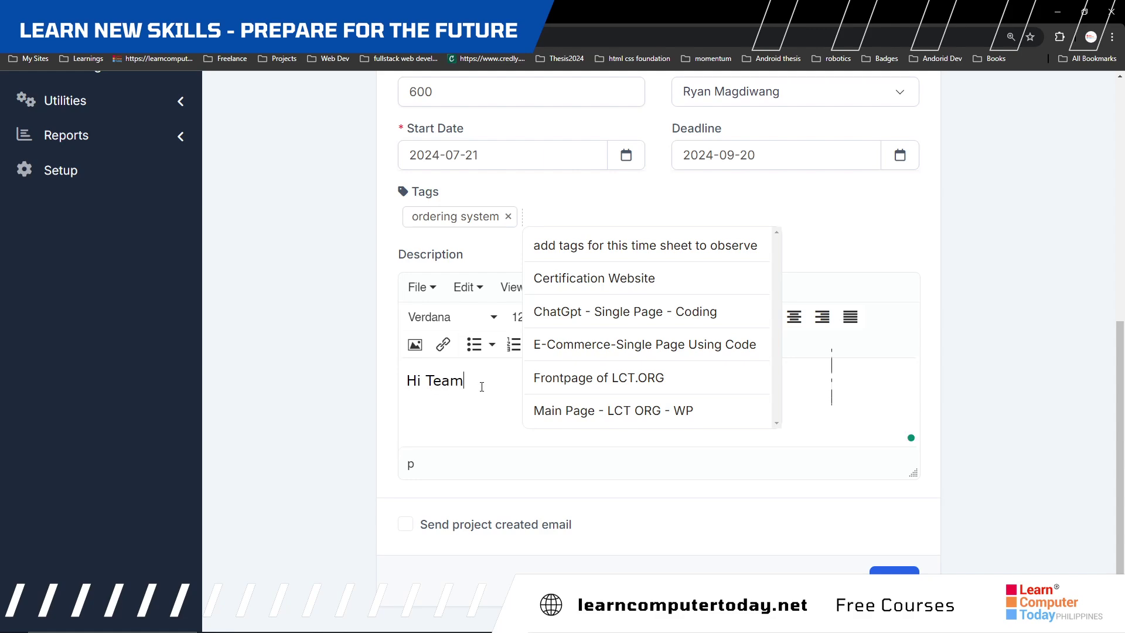
type(" Member")
left_click(481, 387)
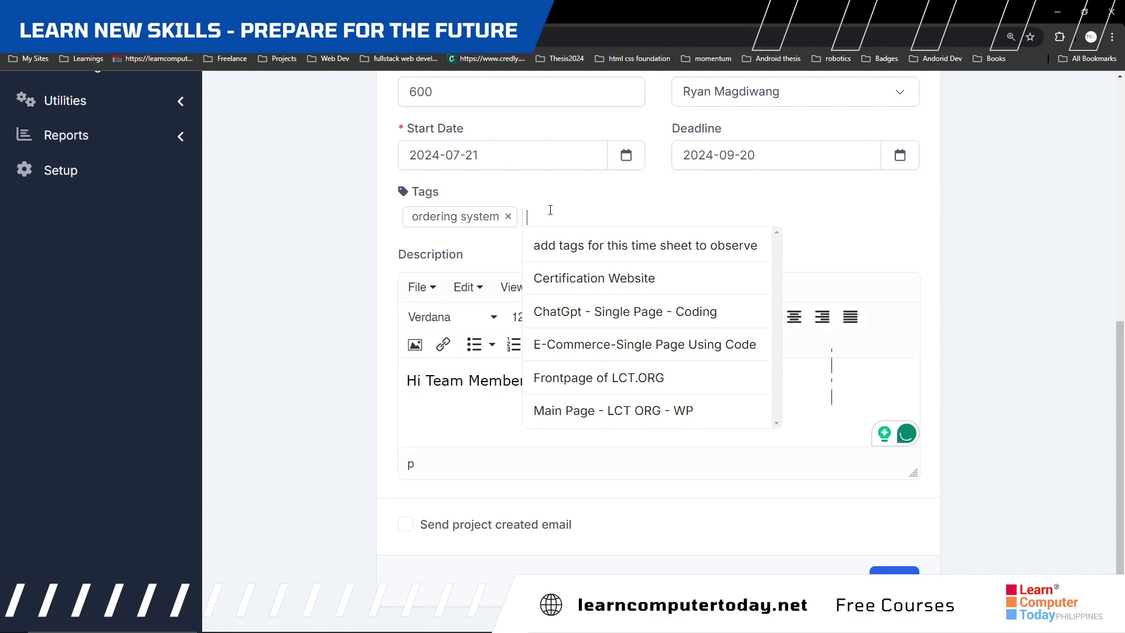
left_click(481, 195)
left_click(558, 377)
type("!")
Add a second description paragraph reading "We have started the Online Ordering System for Learn Computer Today".
key("Return")
type("We ")
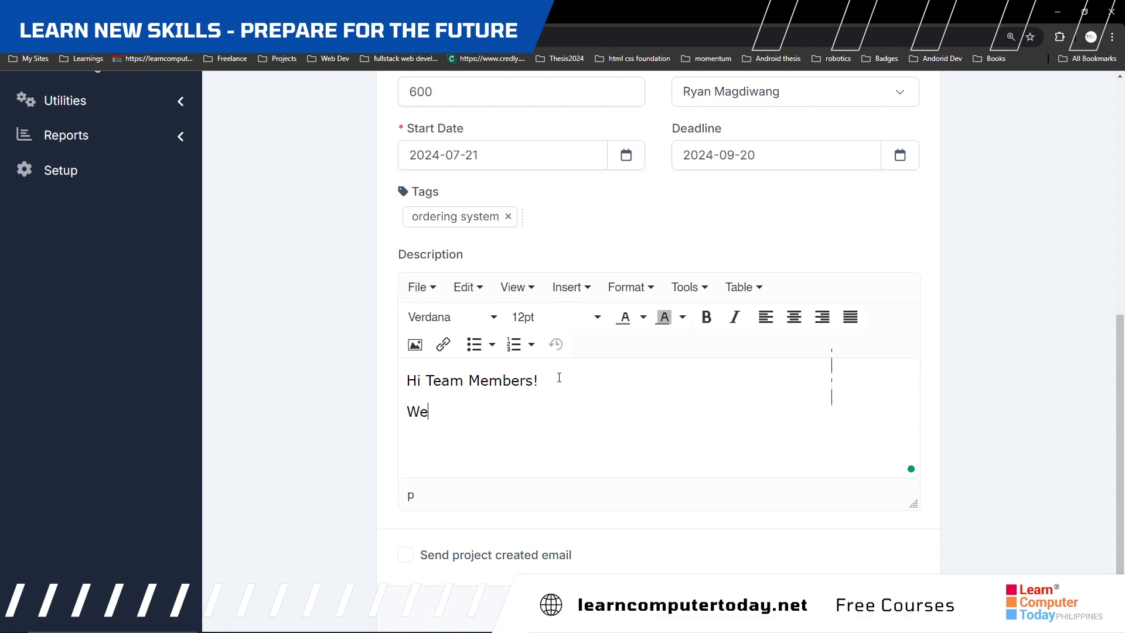
type("have started the Online Ordering s")
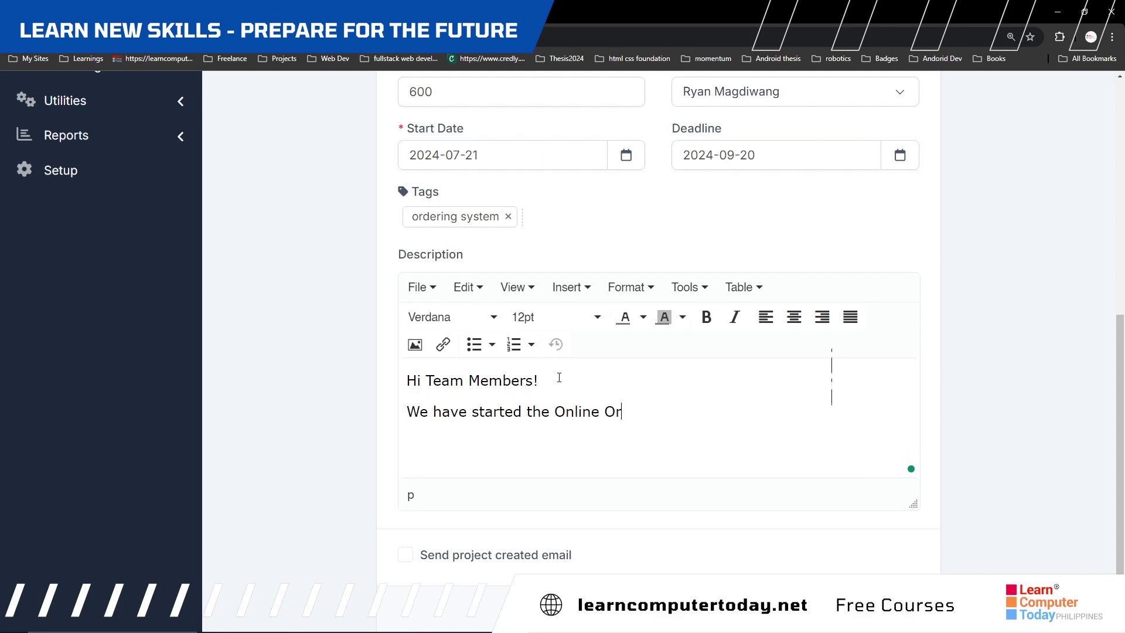
key("BackSpace")
type("Syte")
key("BackSpace")
key("BackSpace")
type("stem for Lear")
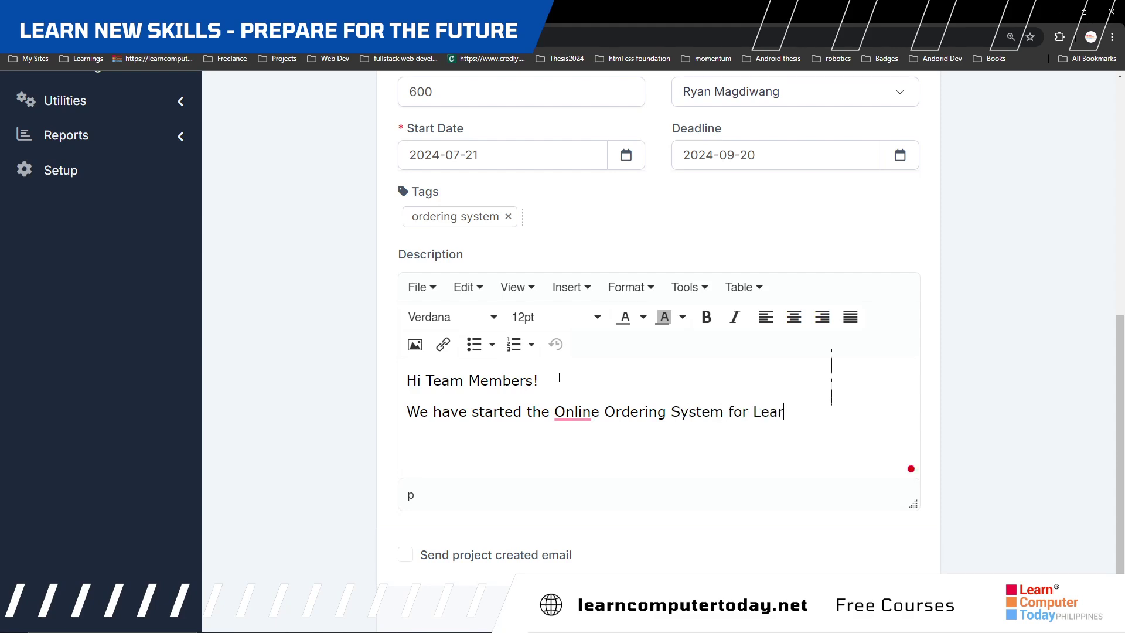
type("n Computer Today")
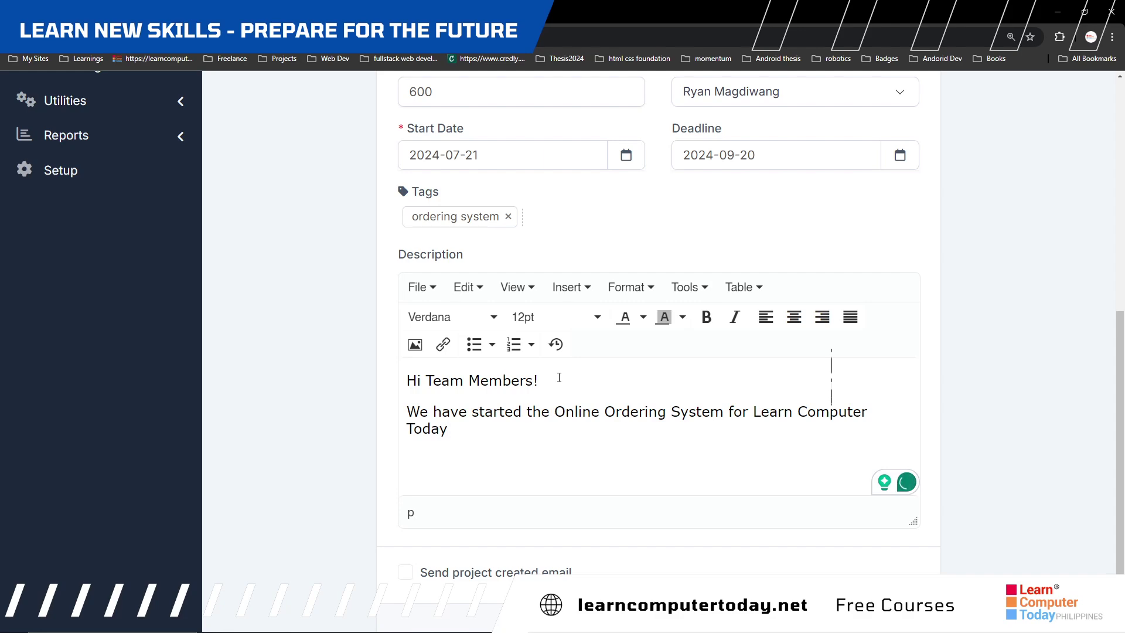
End the second description paragraph with an exclamation mark and try to save the project.
scroll(549, 417, "down", 1)
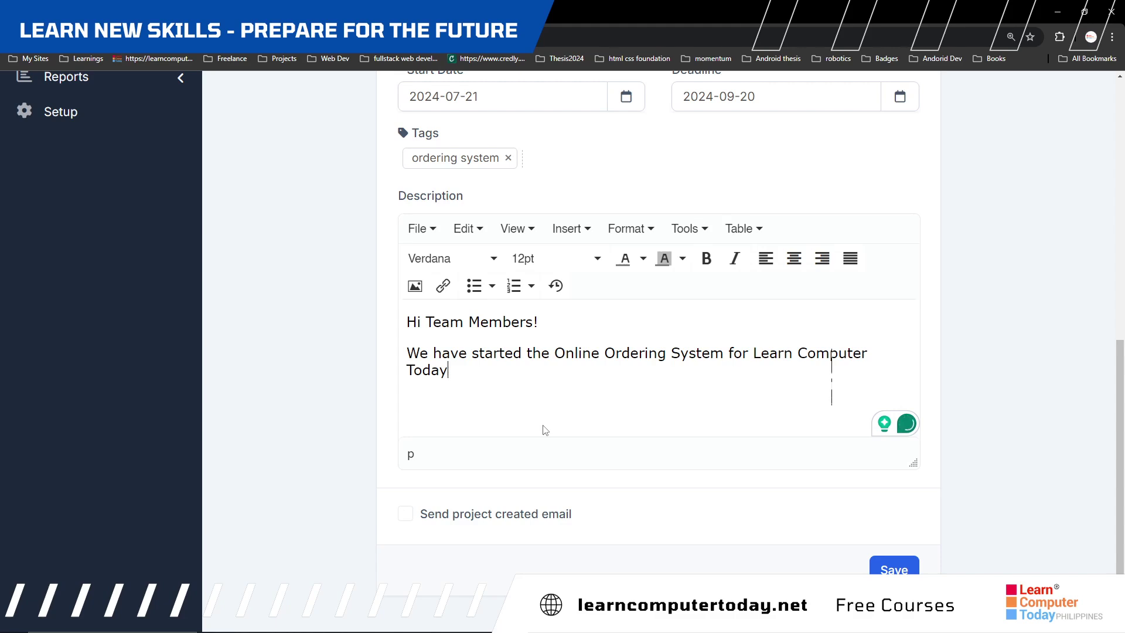
type("!")
scroll(588, 439, "down", 1)
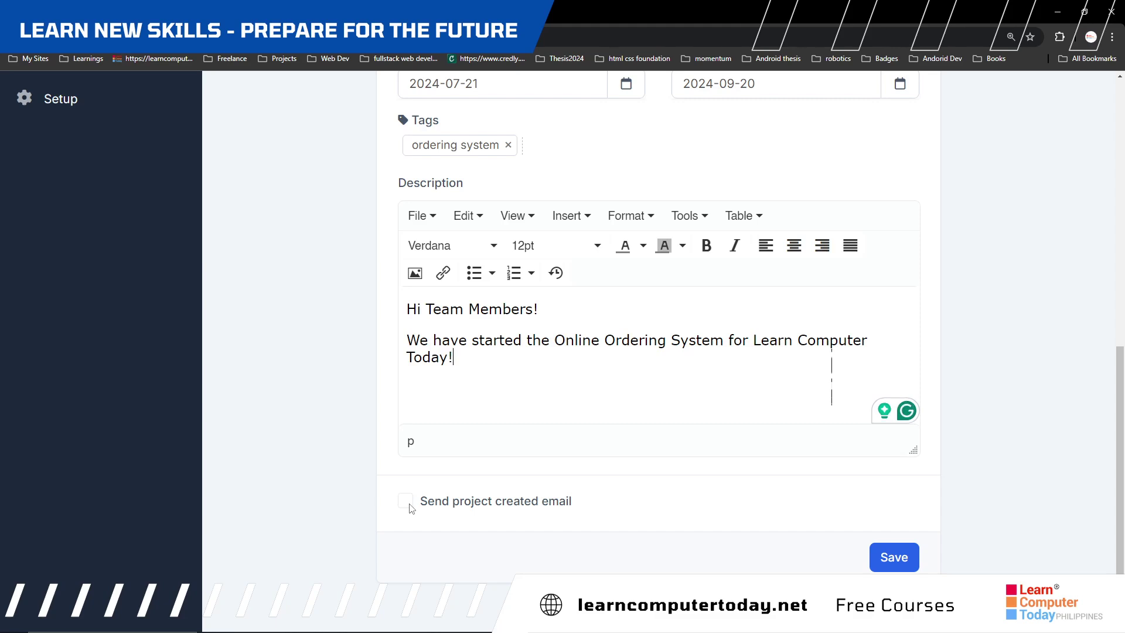
left_click(911, 564)
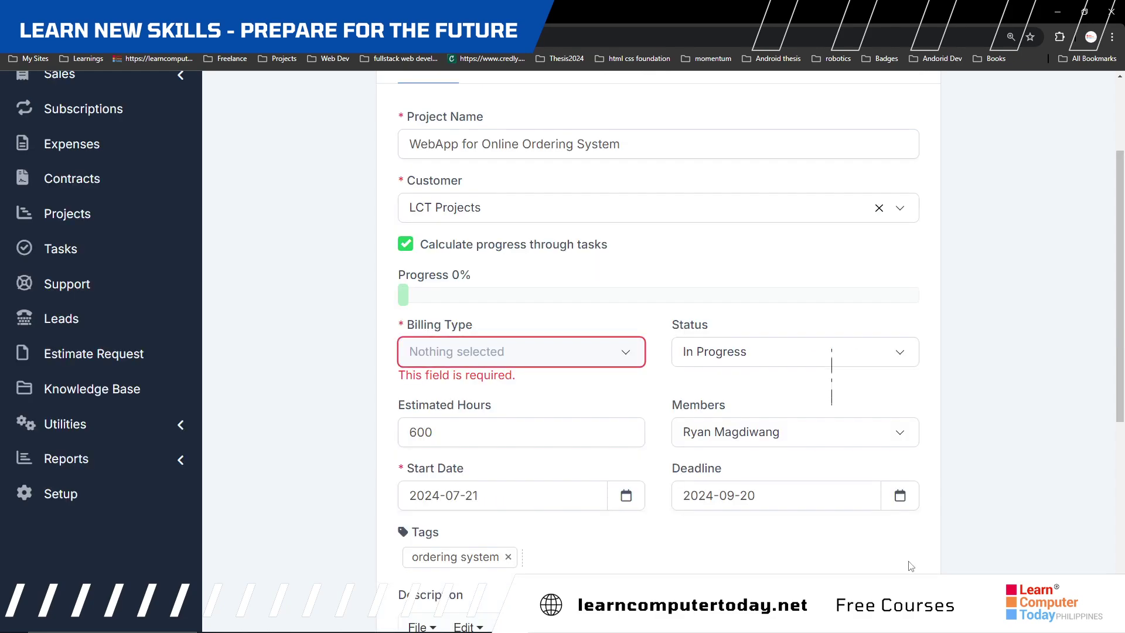
Set the project's billing type to Fixed Rate with a total rate of 2000.
left_click(625, 353)
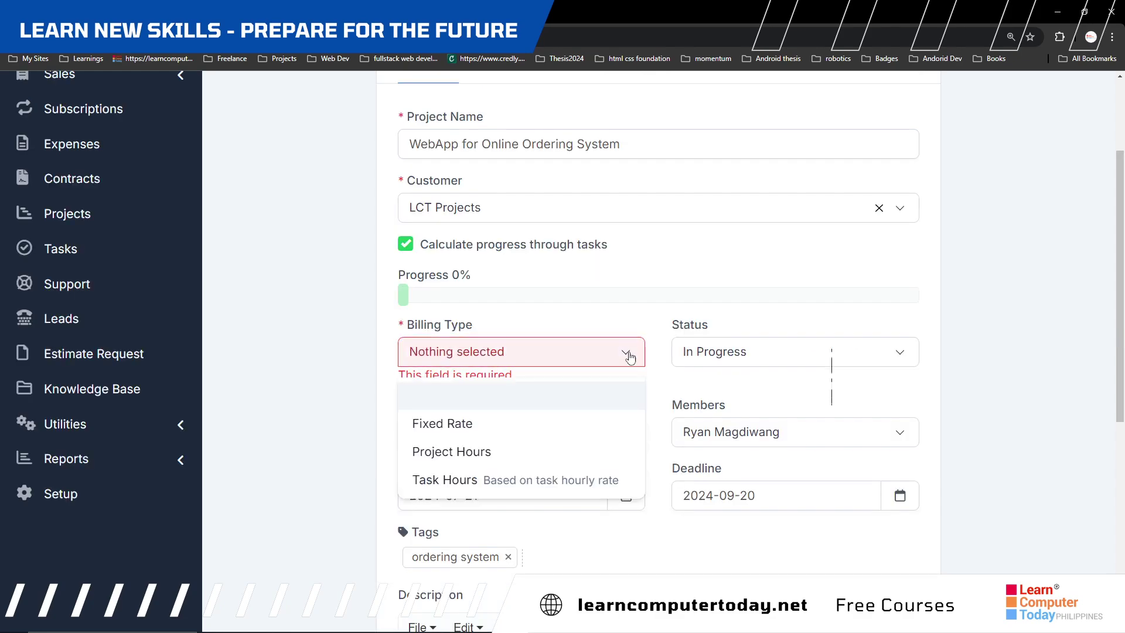
left_click(543, 437)
left_click(536, 418)
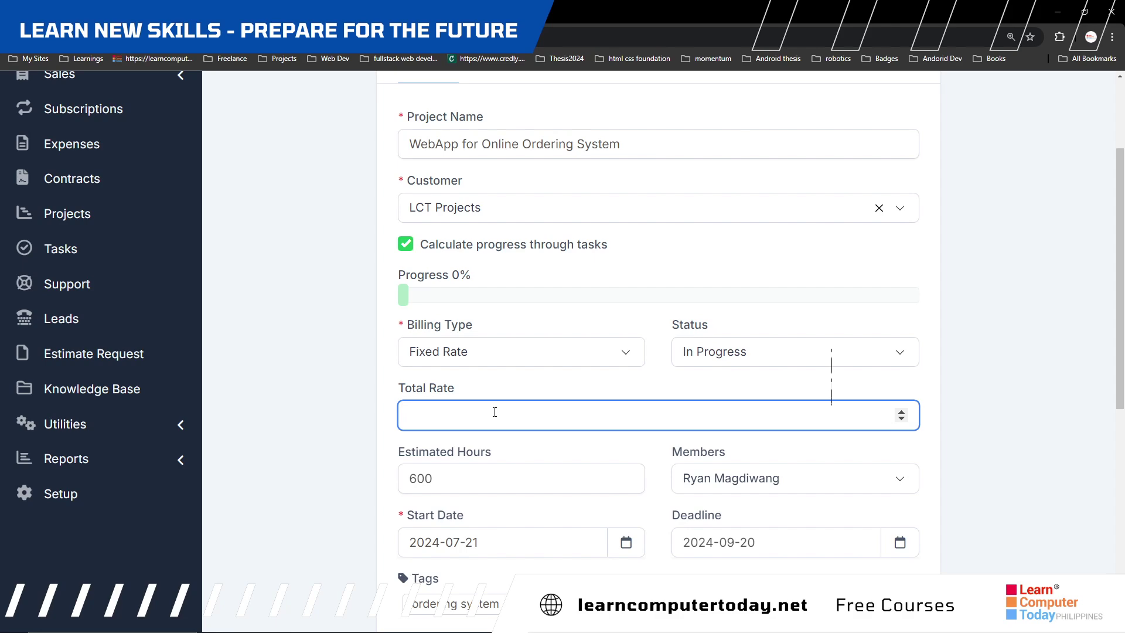
type("2000")
scroll(467, 421, "down", 5)
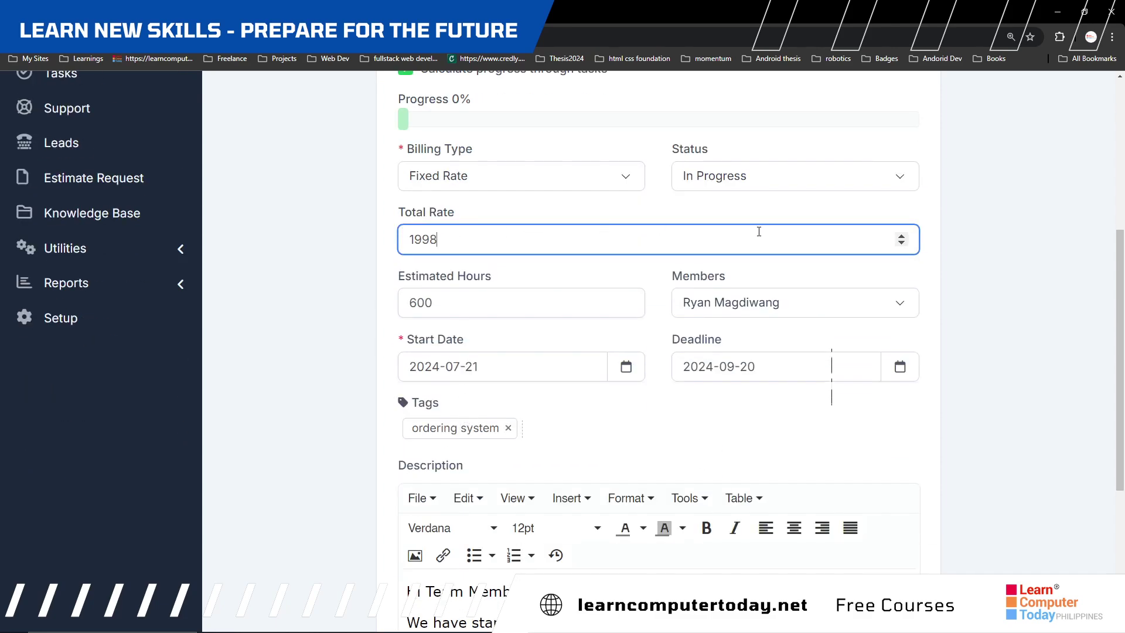
scroll(759, 231, "up", 1)
left_click(902, 294)
left_click(902, 294)
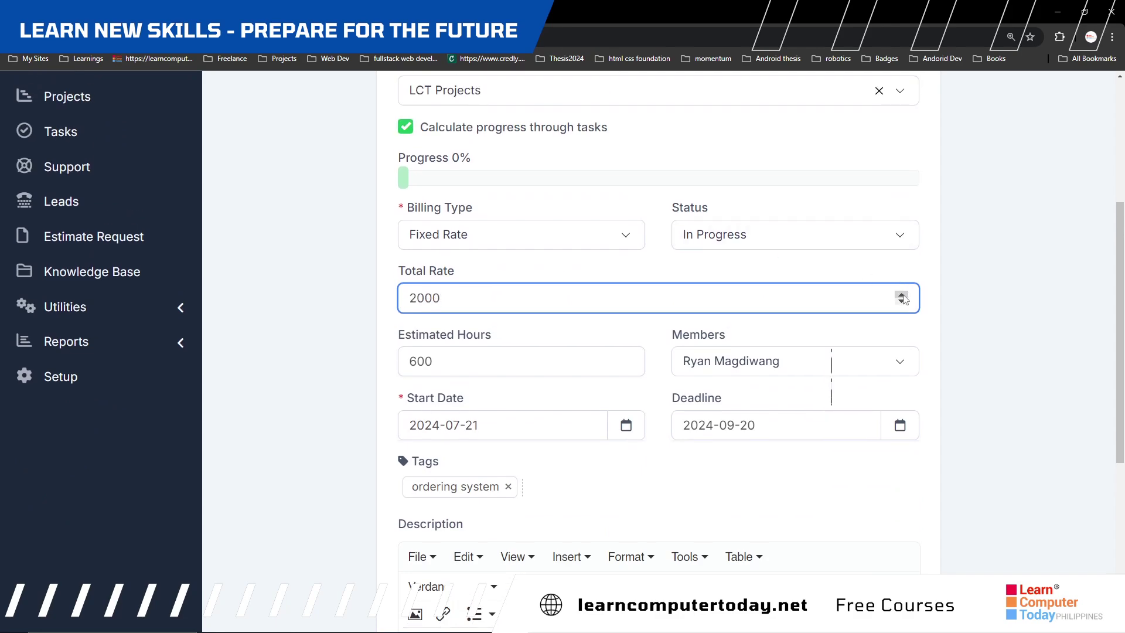
Save the new project with its completed billing details and description.
scroll(966, 522, "down", 2)
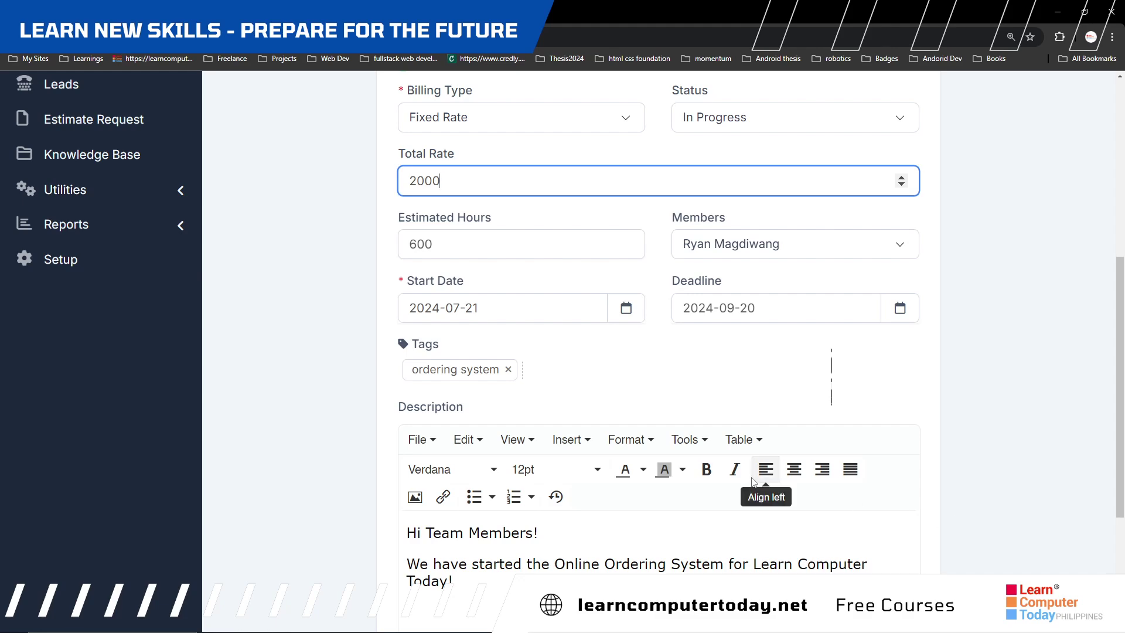
scroll(589, 409, "down", 2)
scroll(589, 408, "down", 2)
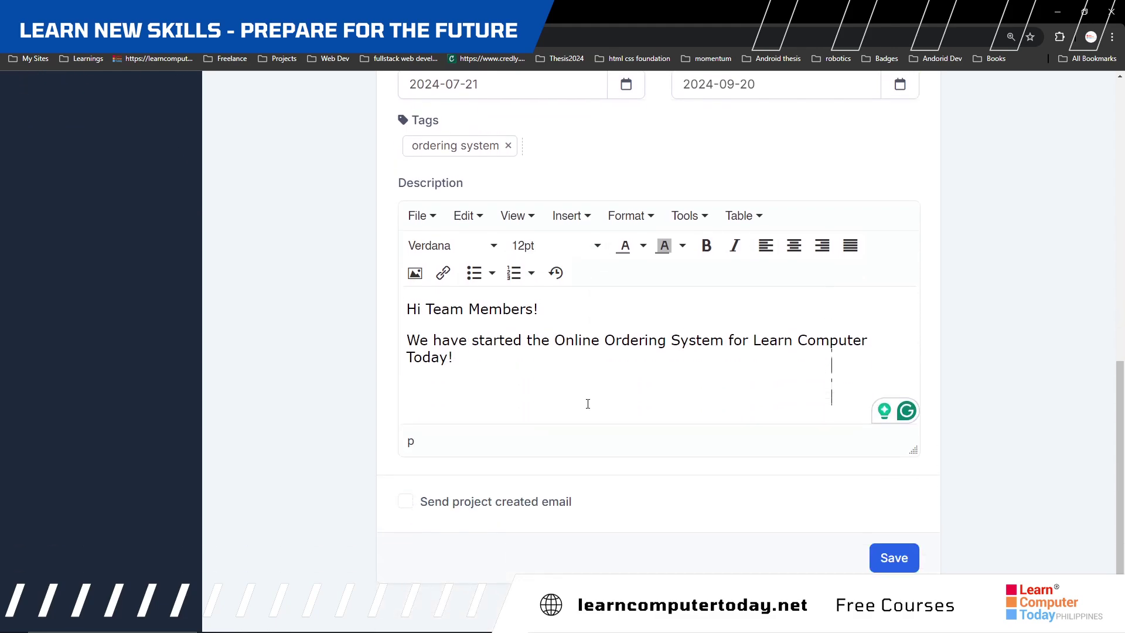
left_click(889, 553)
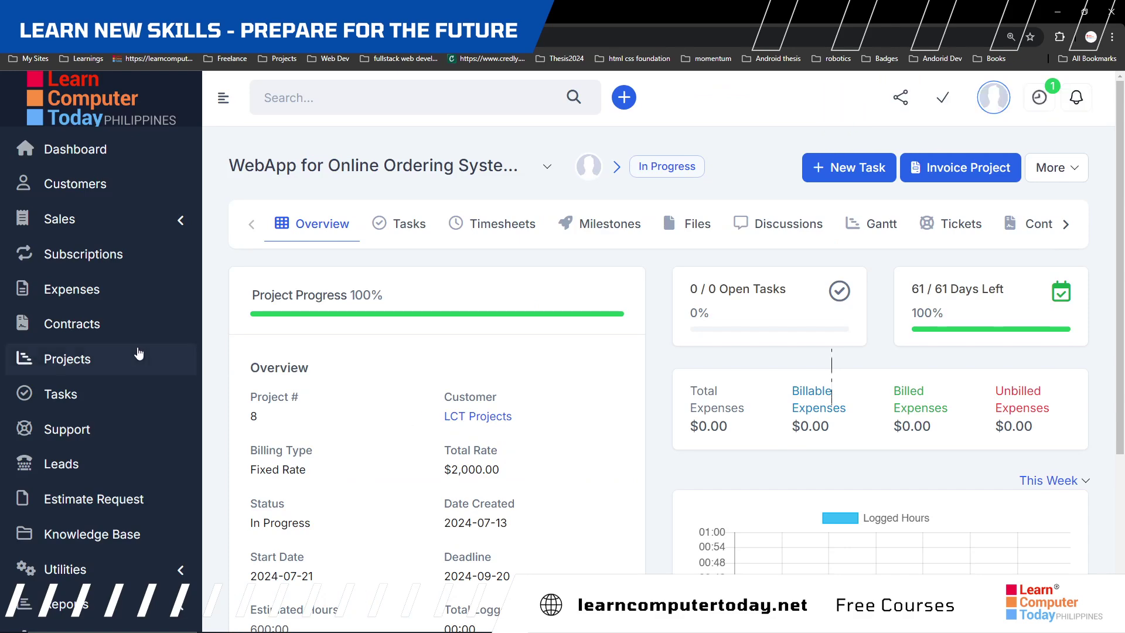
Open WebApp for Online Ordering System from the projects list and review its overview details, description and logged hours chart.
left_click(81, 358)
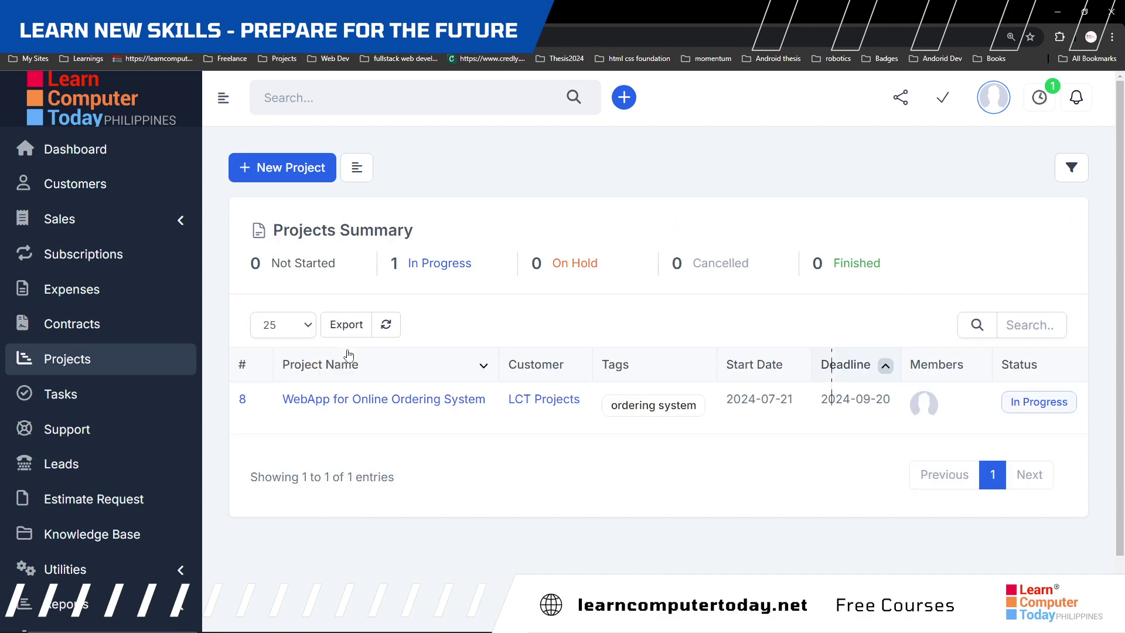
mouse_move(354, 398)
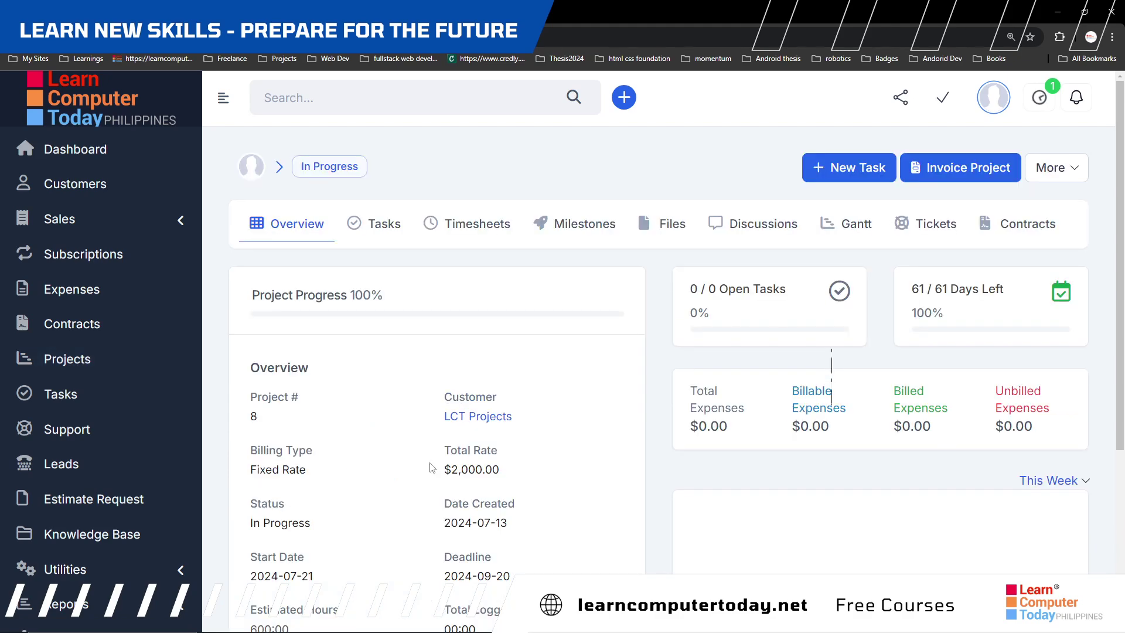
scroll(431, 466, "down", 3)
scroll(430, 464, "down", 1)
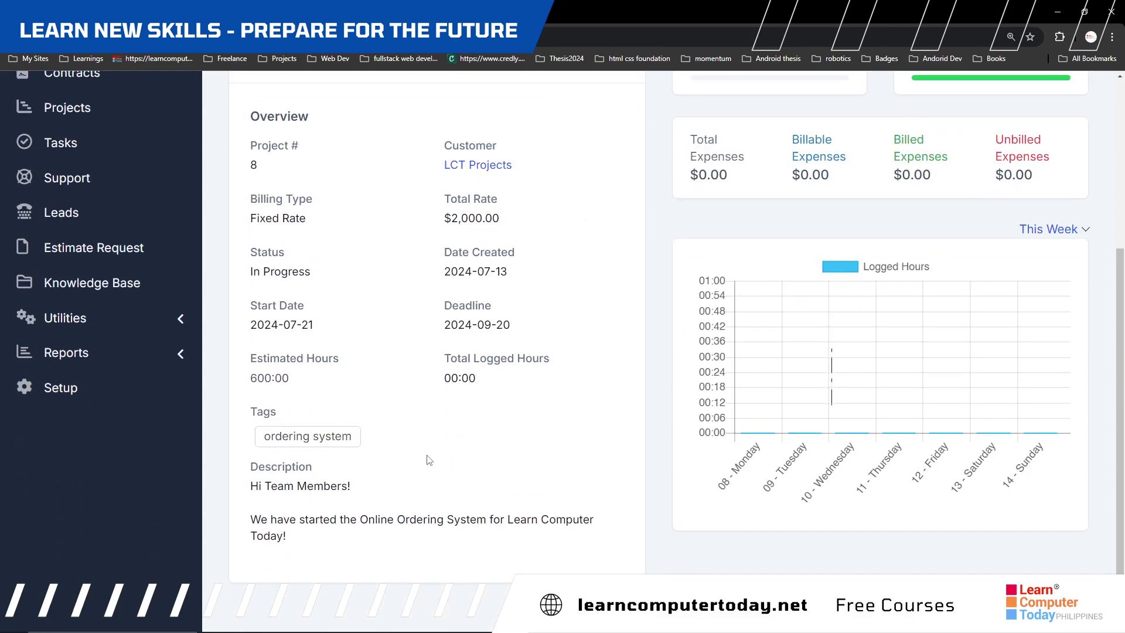
scroll(427, 461, "up", 2)
scroll(427, 461, "up", 2)
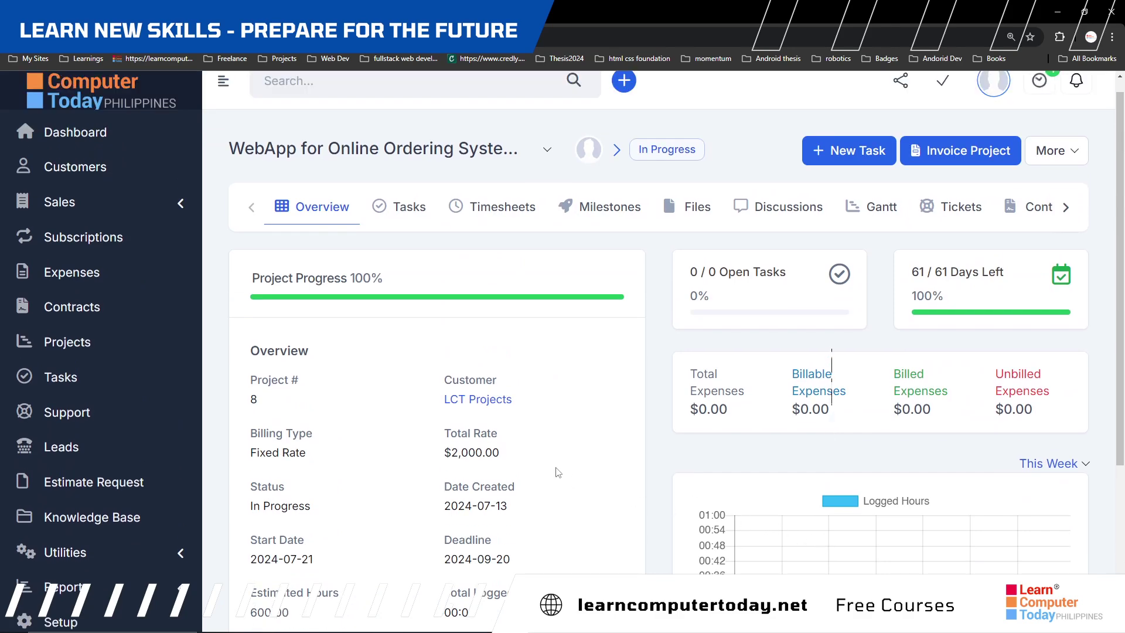
scroll(554, 466, "up", 1)
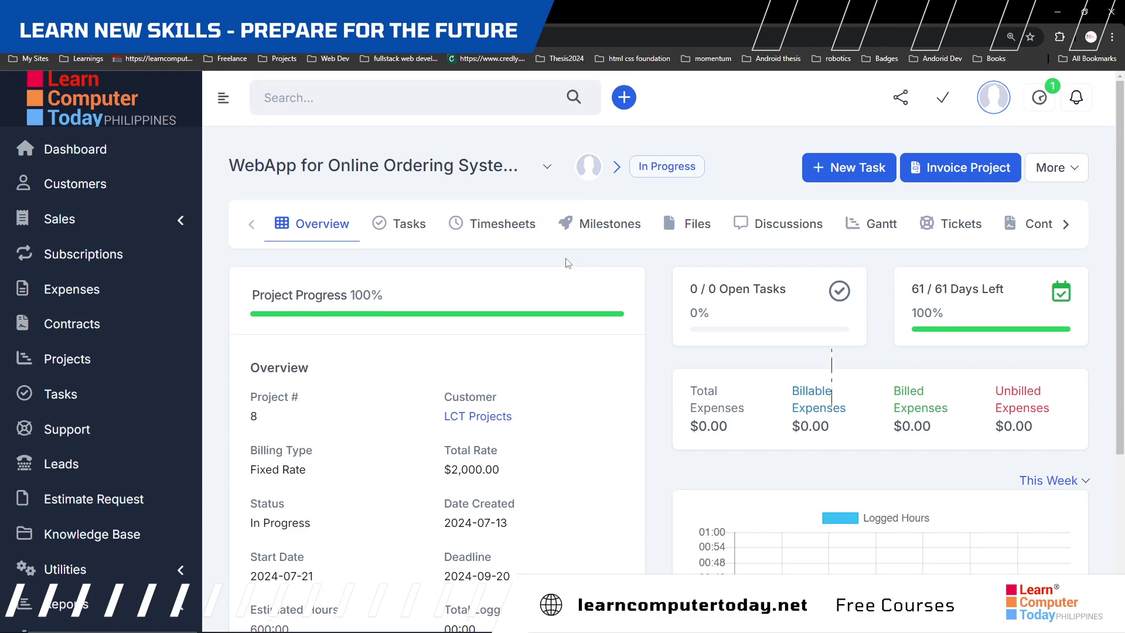
View the project's task summary and switch its tasks to the kanban board.
left_click(404, 235)
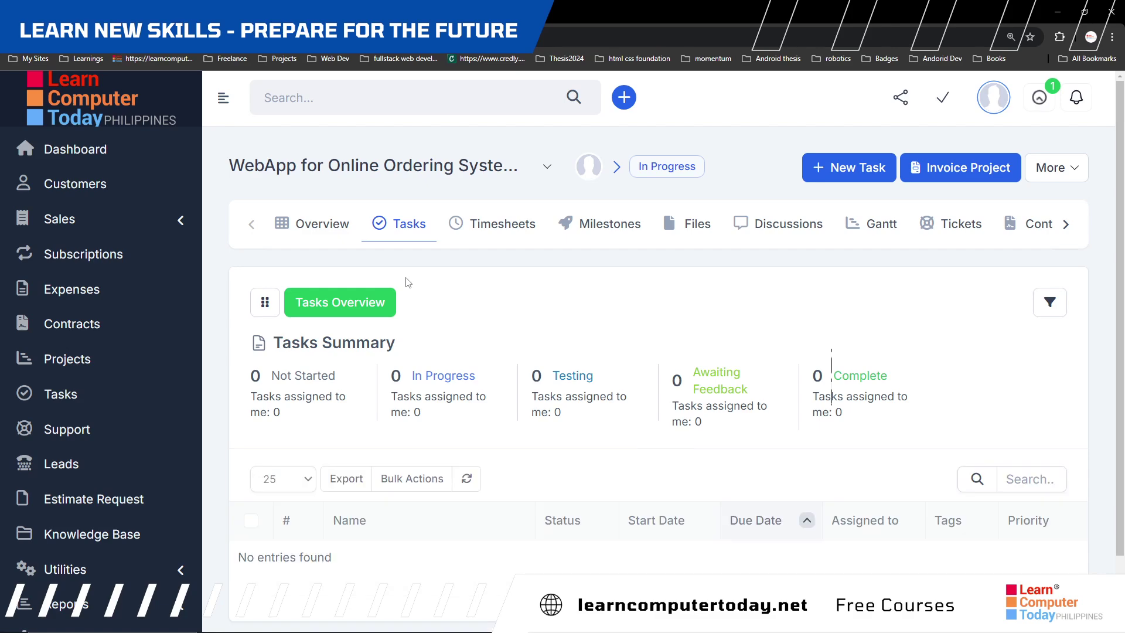
scroll(408, 282, "down", 2)
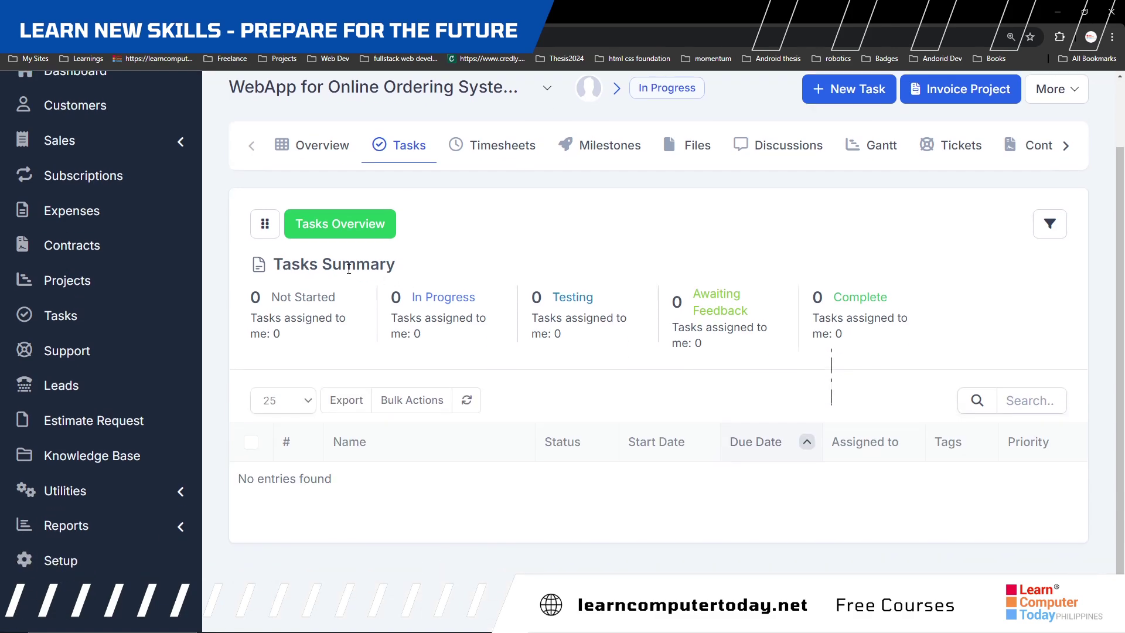
left_click_drag(263, 224, 272, 229)
left_click(271, 230)
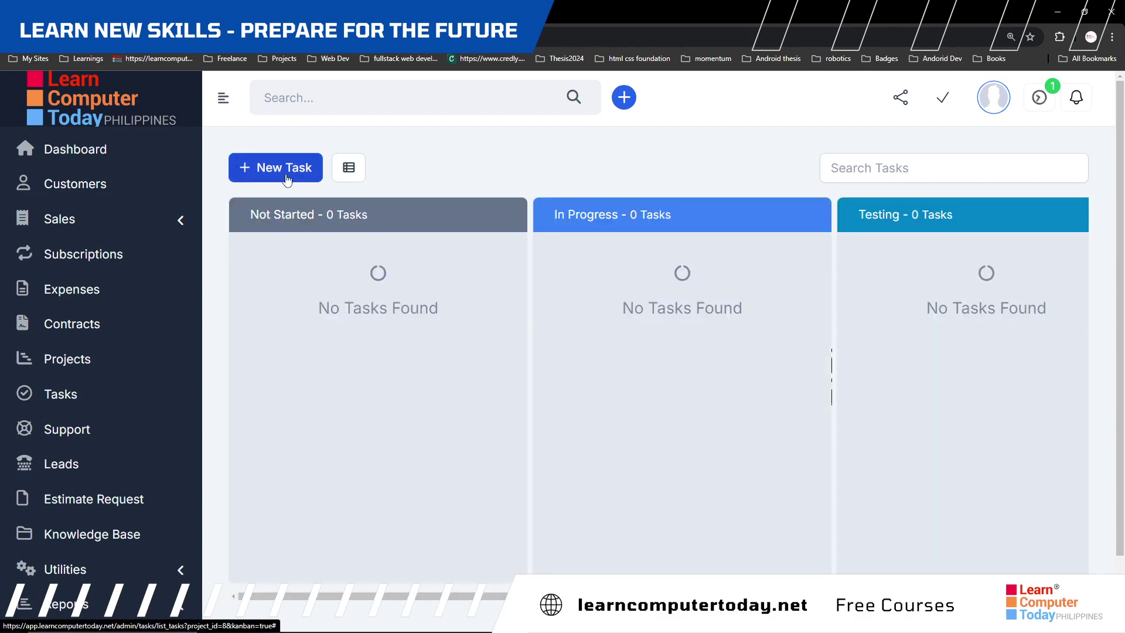
Open the new task form, examine its fields, and close it without saving.
left_click(283, 175)
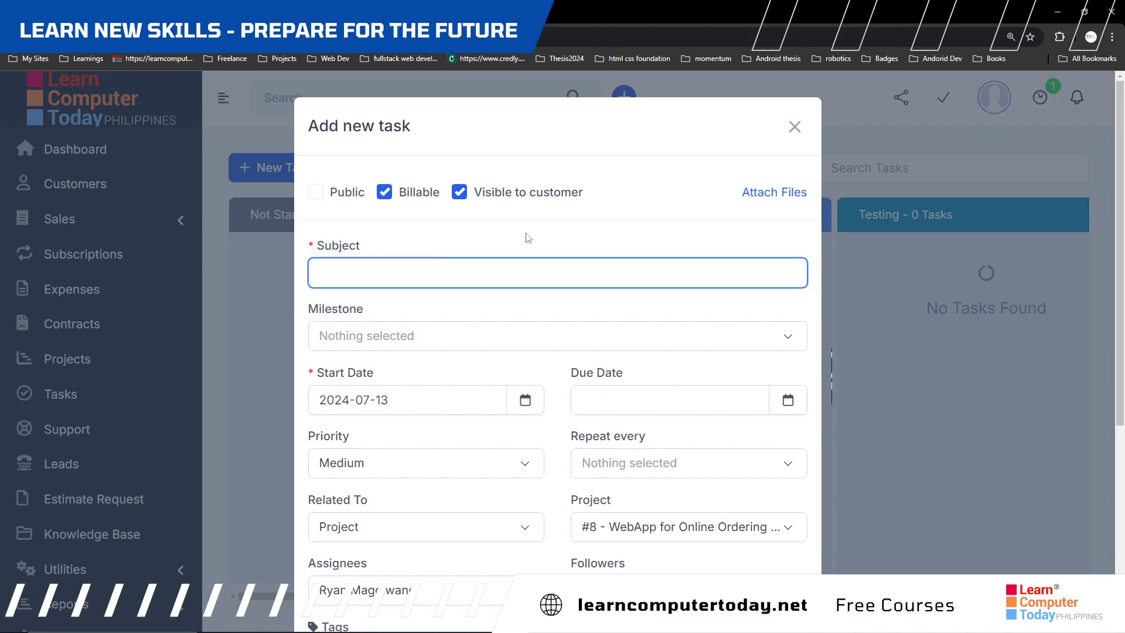
scroll(482, 287, "down", 2)
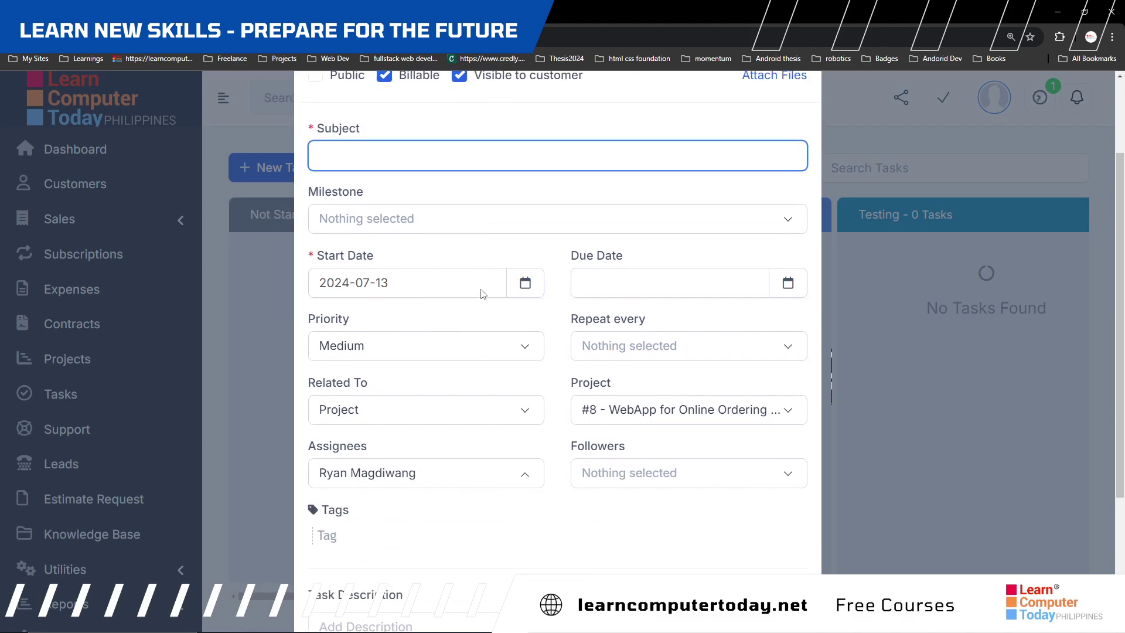
scroll(481, 289, "down", 2)
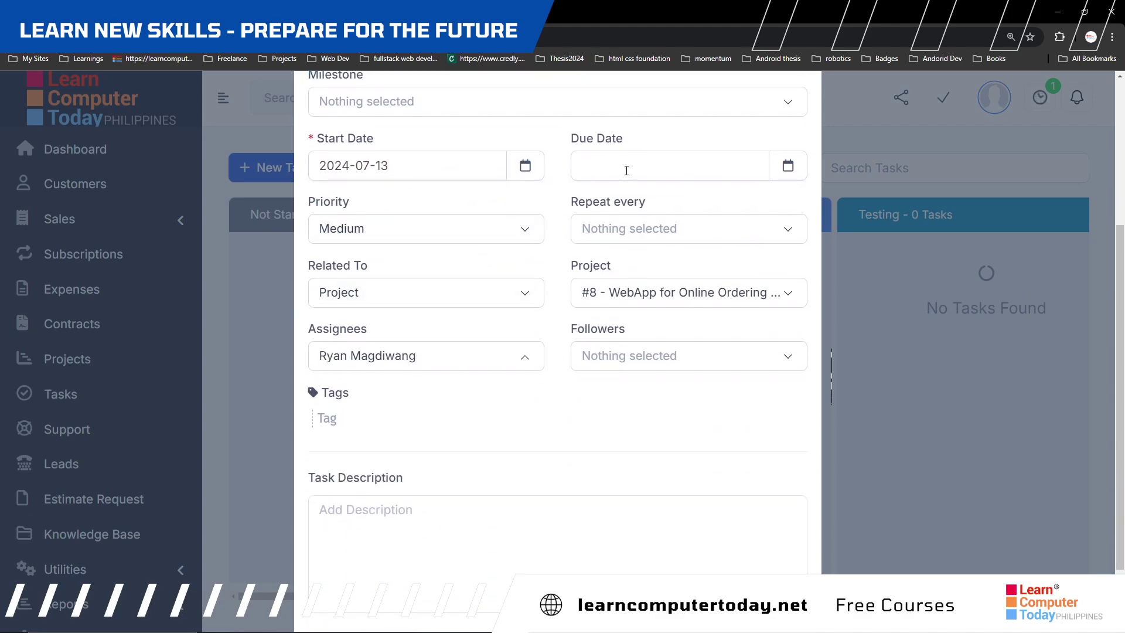
scroll(521, 363, "down", 1)
scroll(518, 369, "up", 3)
scroll(516, 368, "up", 2)
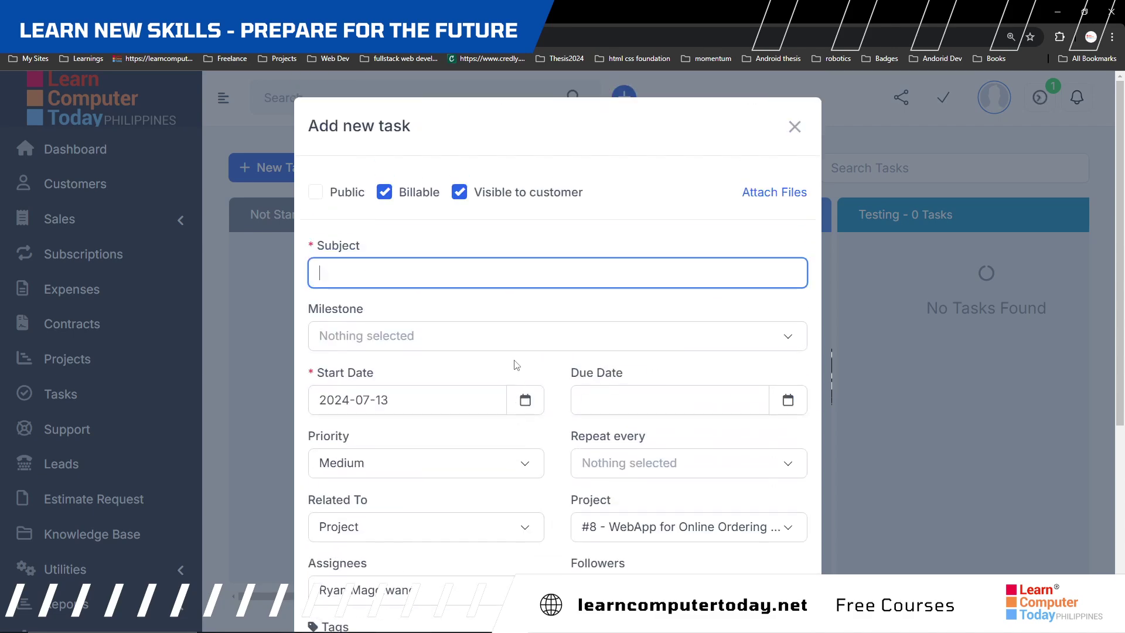
left_click(794, 126)
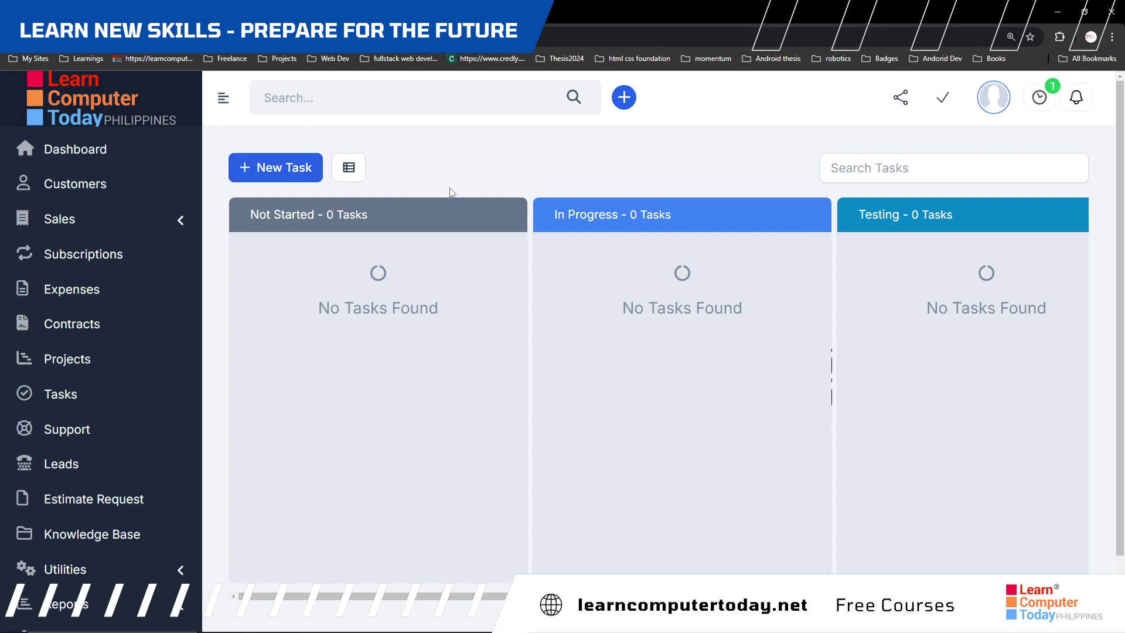
Return from the kanban board to the project's tasks and open its timesheets.
scroll(452, 194, "down", 1)
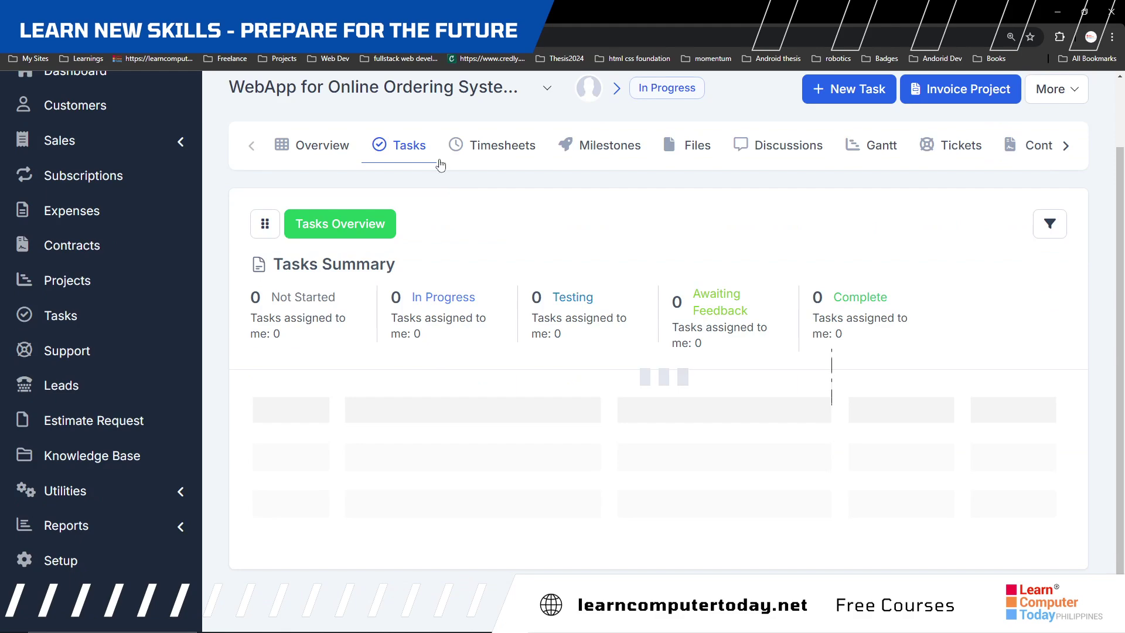
left_click(498, 148)
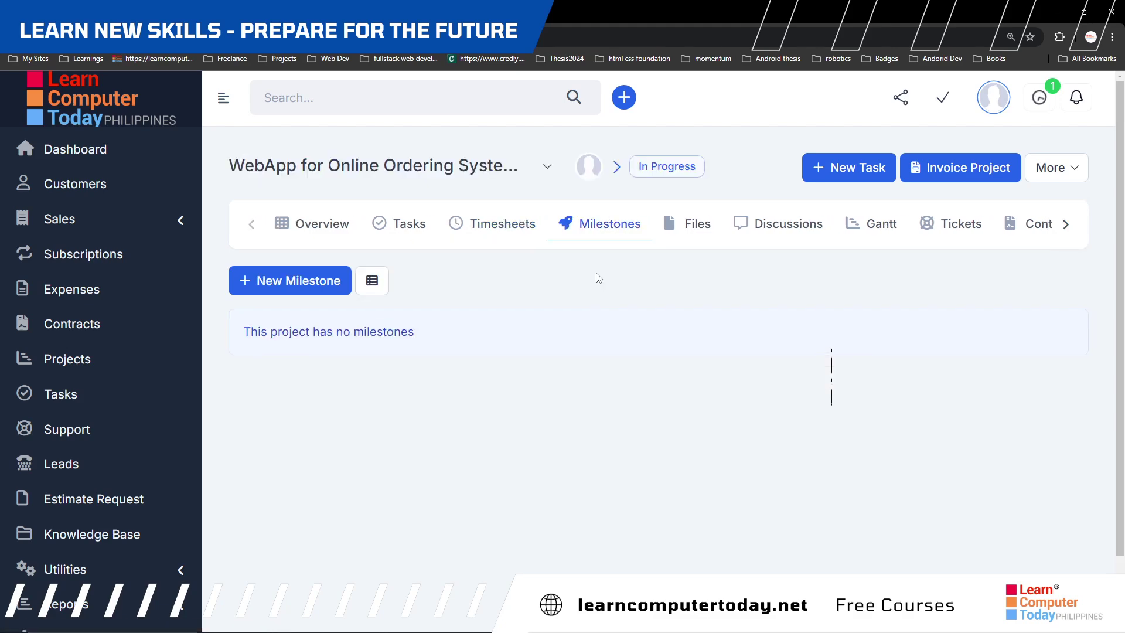
Start a new project milestone named First with due date 2024-07-31.
left_click(324, 289)
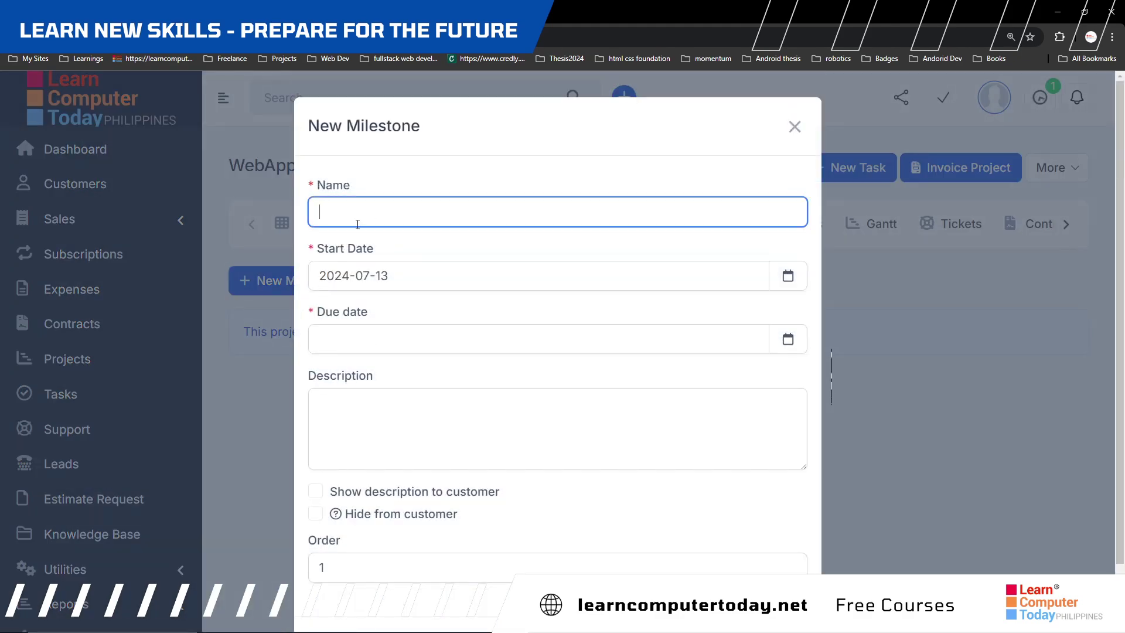
scroll(357, 229, "down", 1)
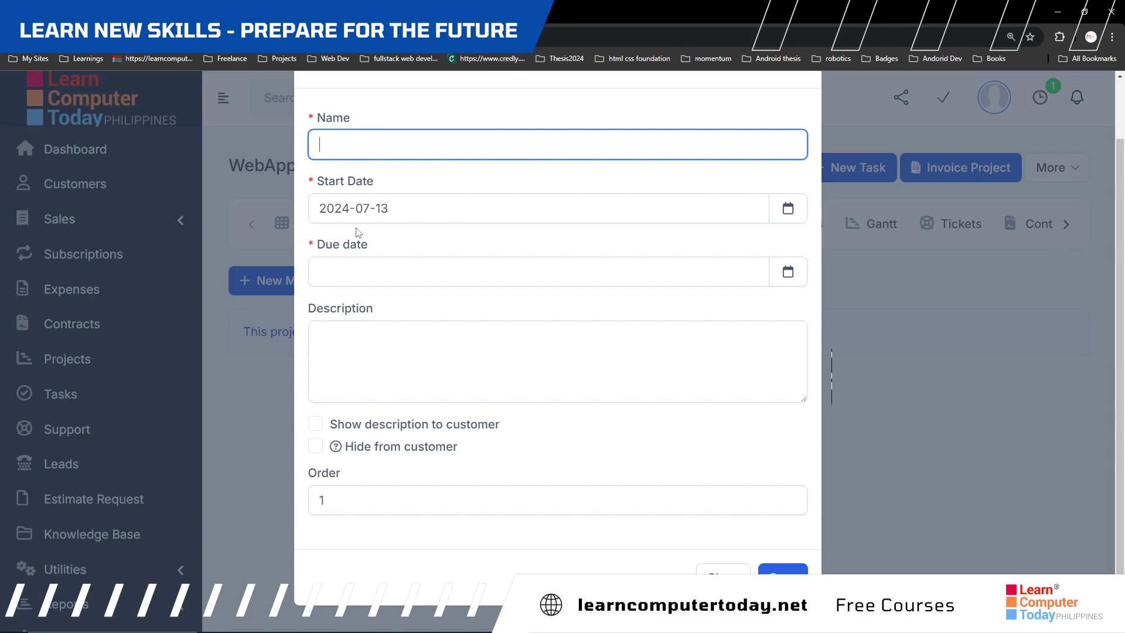
type("First")
left_click(783, 283)
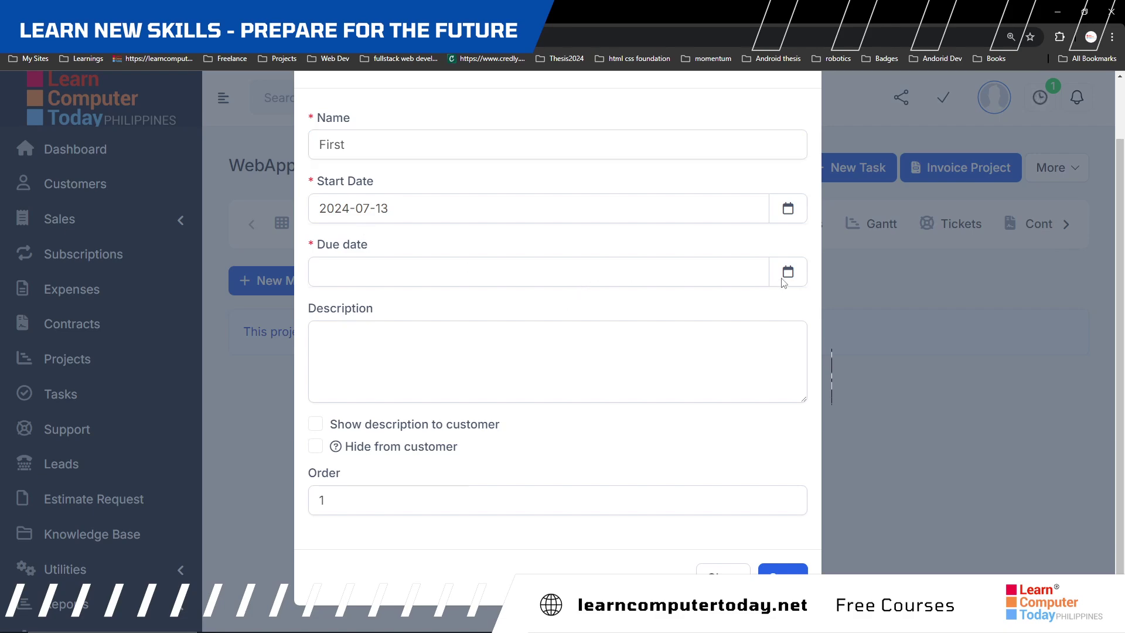
left_click(711, 276)
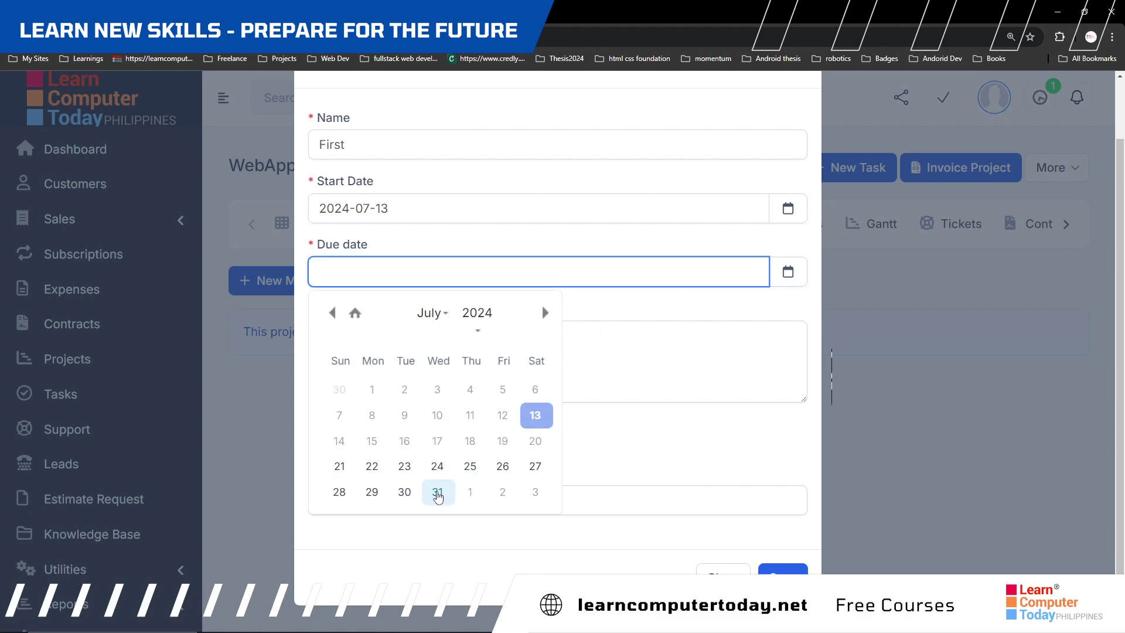
left_click(440, 493)
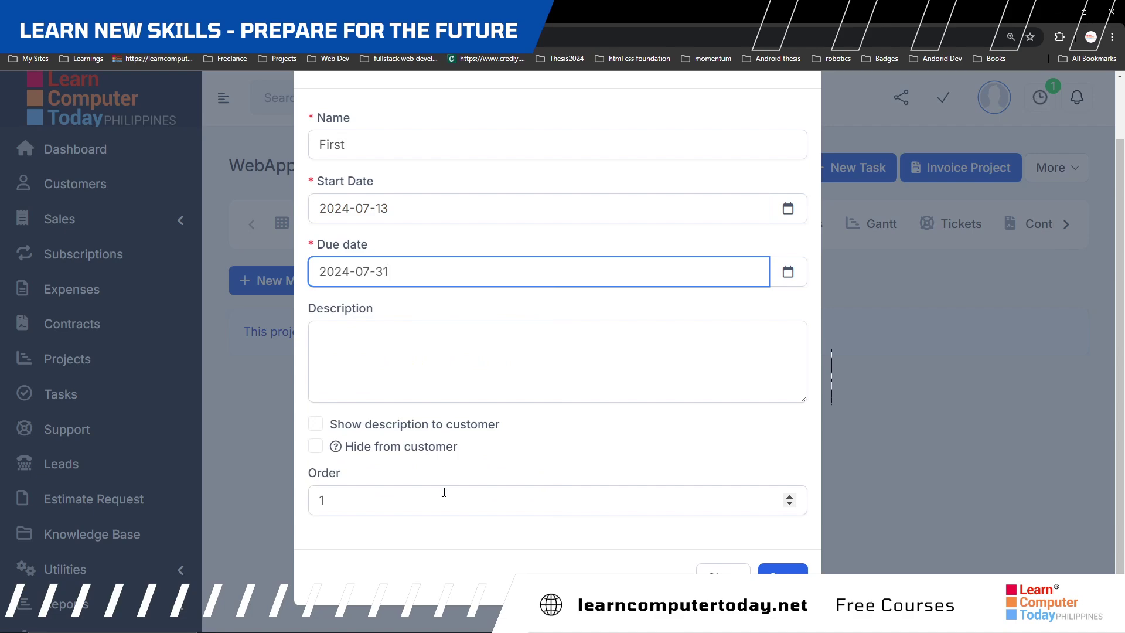
Describe the milestone as "First Phase", show the description to the customer, and save the milestone.
left_click(440, 355)
type("Fir")
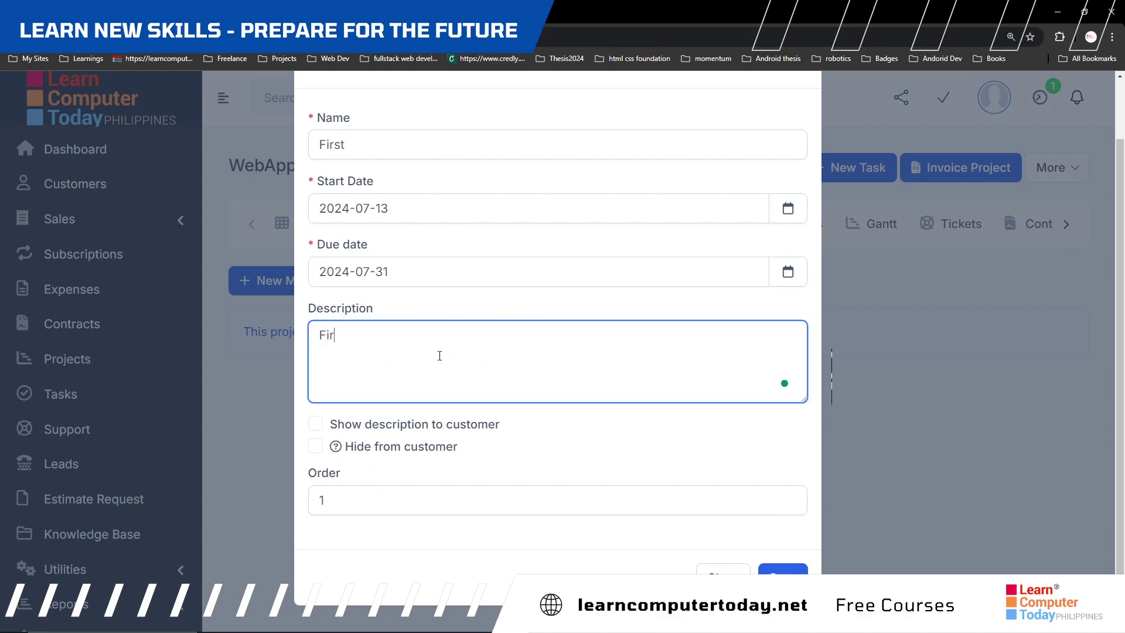
type("st Phase")
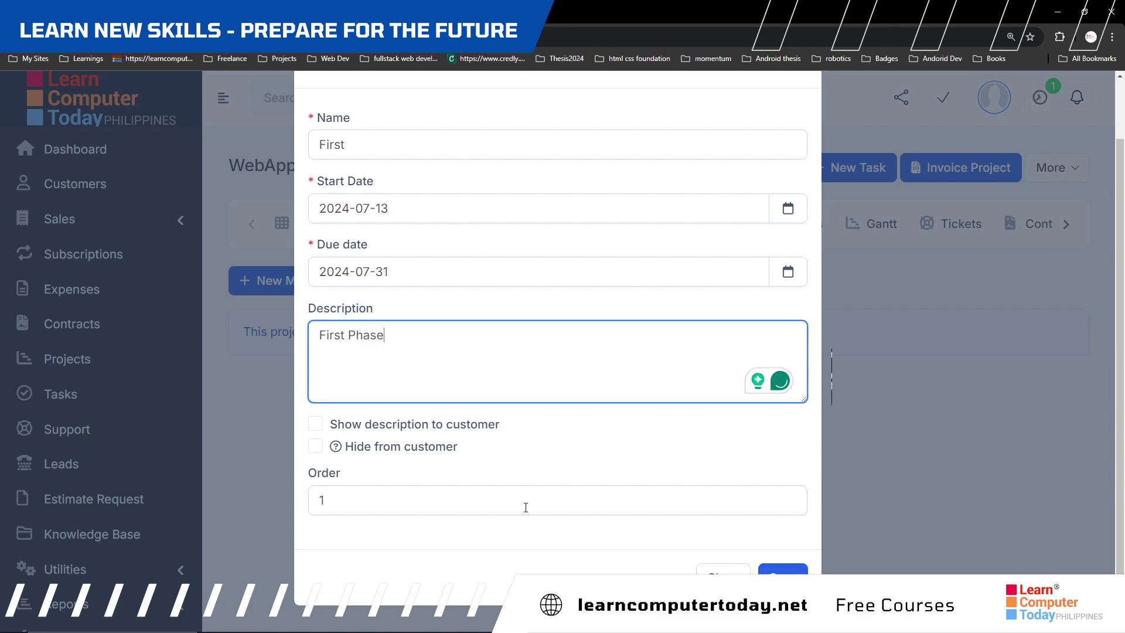
left_click(316, 425)
left_click(761, 569)
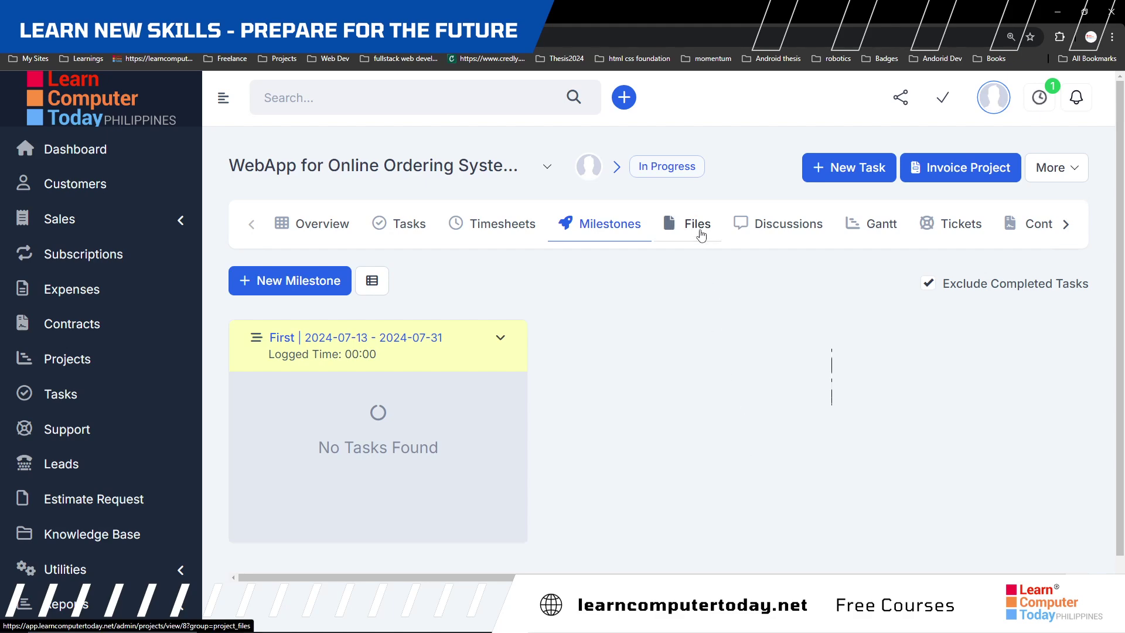
Examine the project's file upload area, customer visibility option and file list.
scroll(700, 231, "down", 1)
scroll(699, 231, "up", 1)
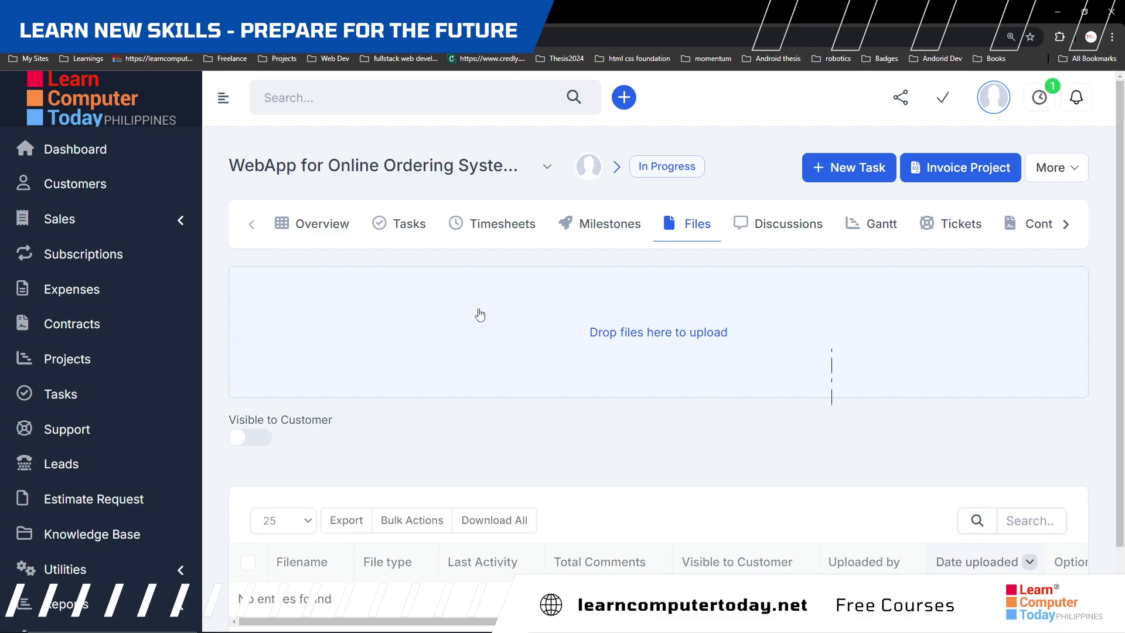
scroll(478, 315, "down", 3)
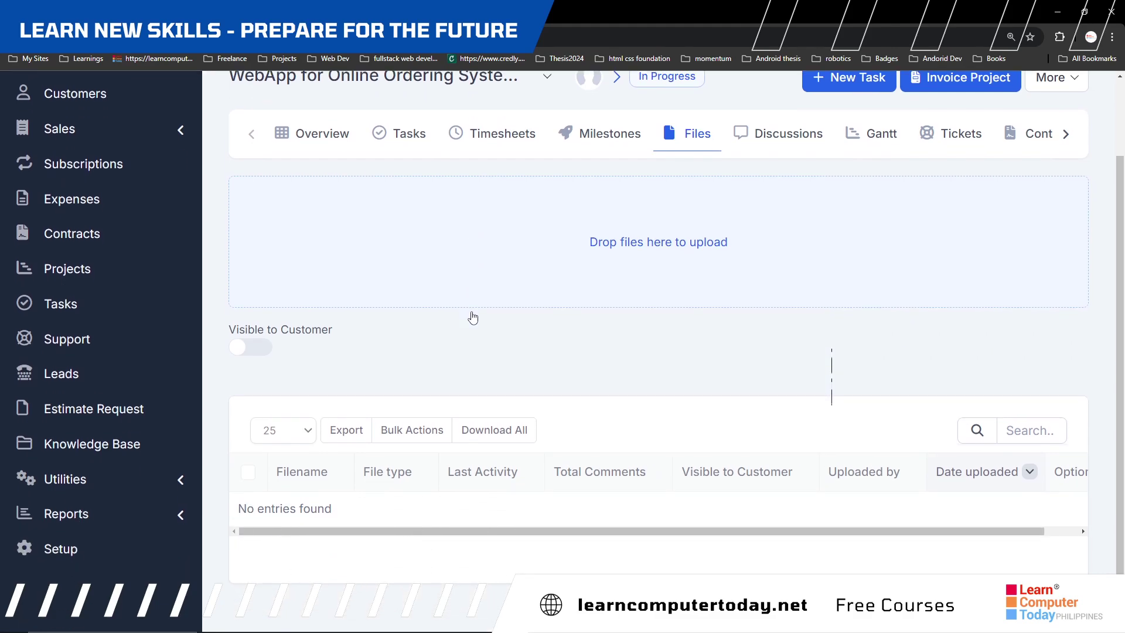
Open the project's discussions and start a new discussion with the subject Suggestions.
scroll(473, 316, "up", 2)
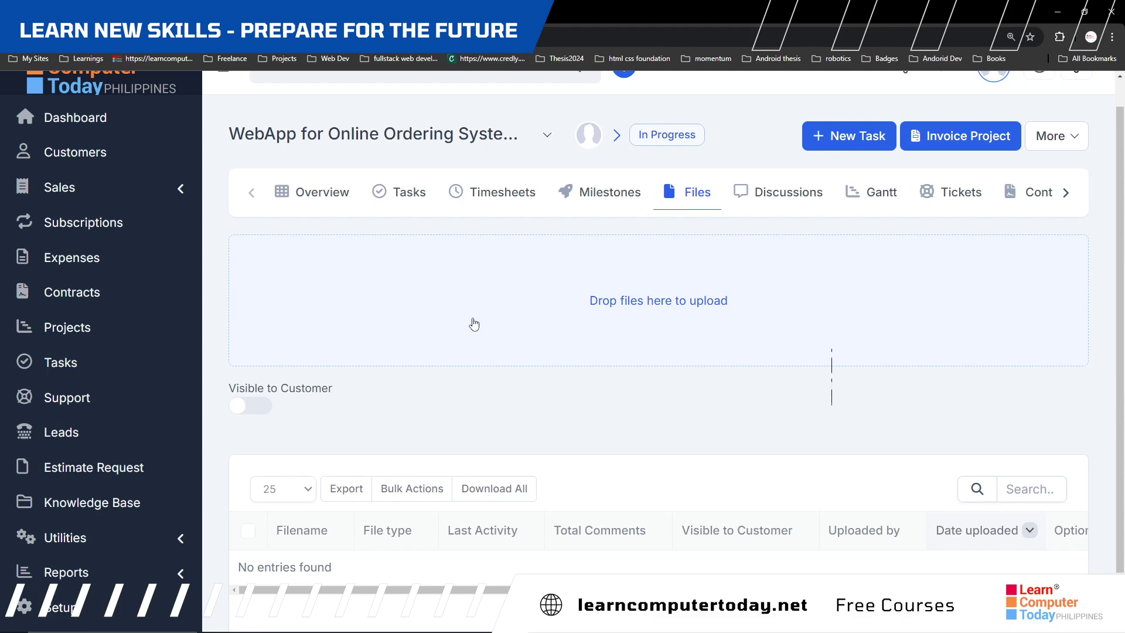
scroll(433, 322, "down", 1)
scroll(470, 323, "up", 1)
left_click(760, 208)
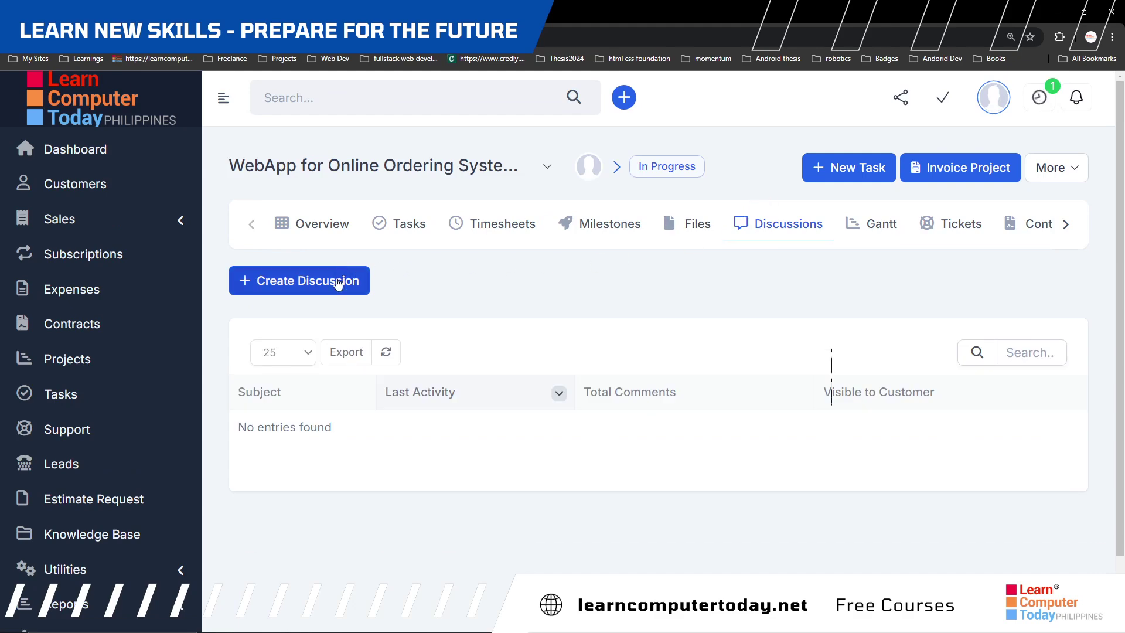
left_click(364, 281)
left_click(369, 213)
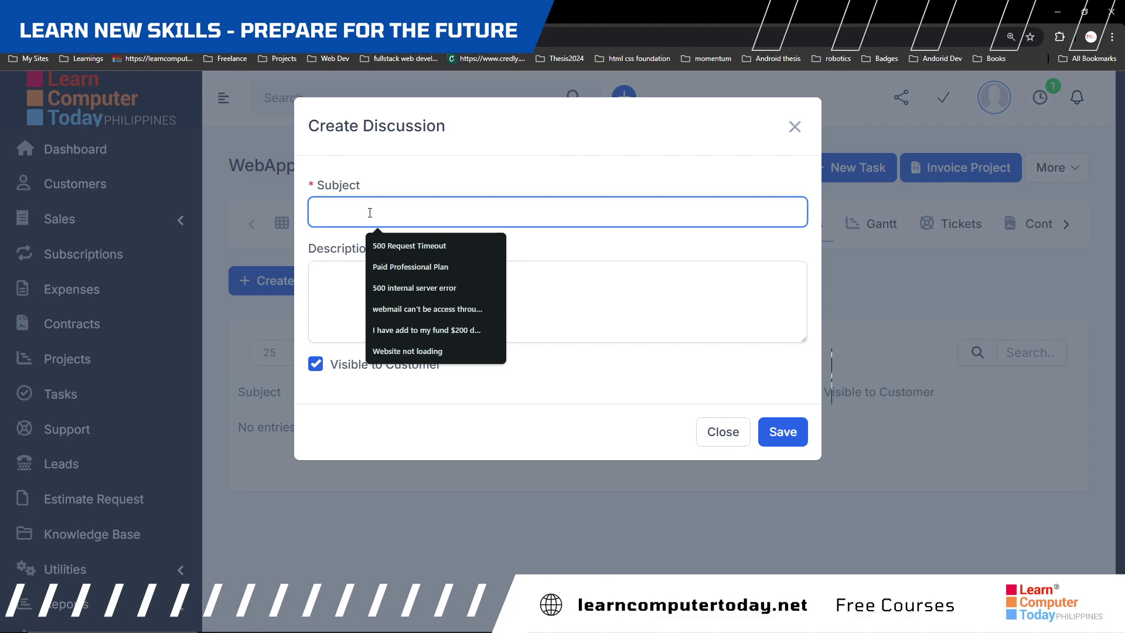
type("Suu")
type("gestions")
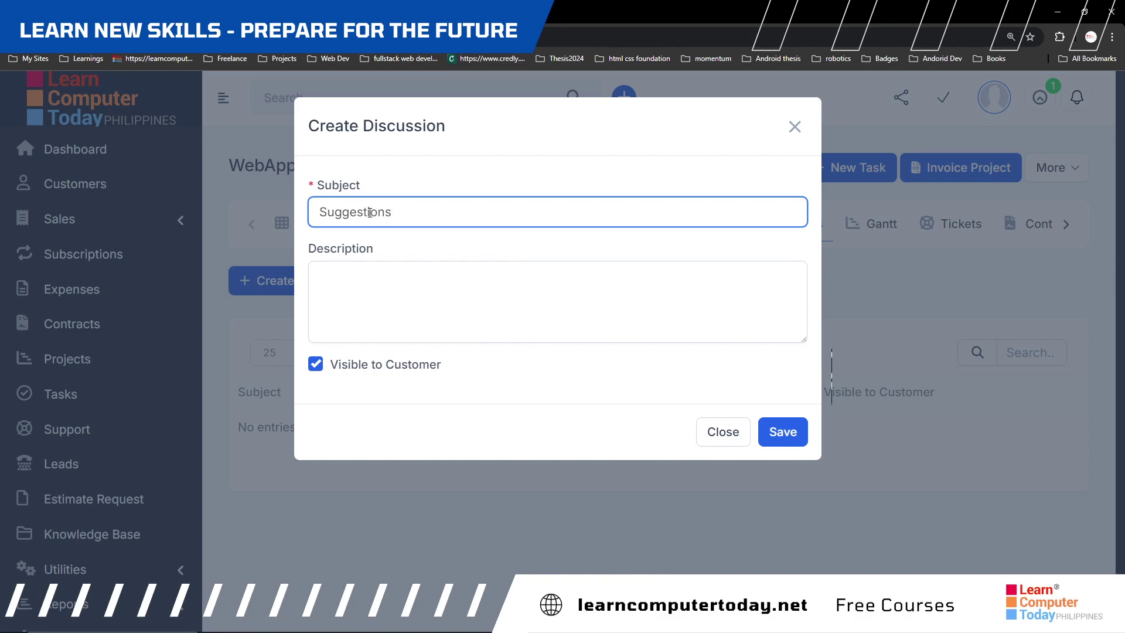
Describe the discussion as "If you like to suggest for the improvement" and save it.
left_click(372, 284)
type("If you like to sugg")
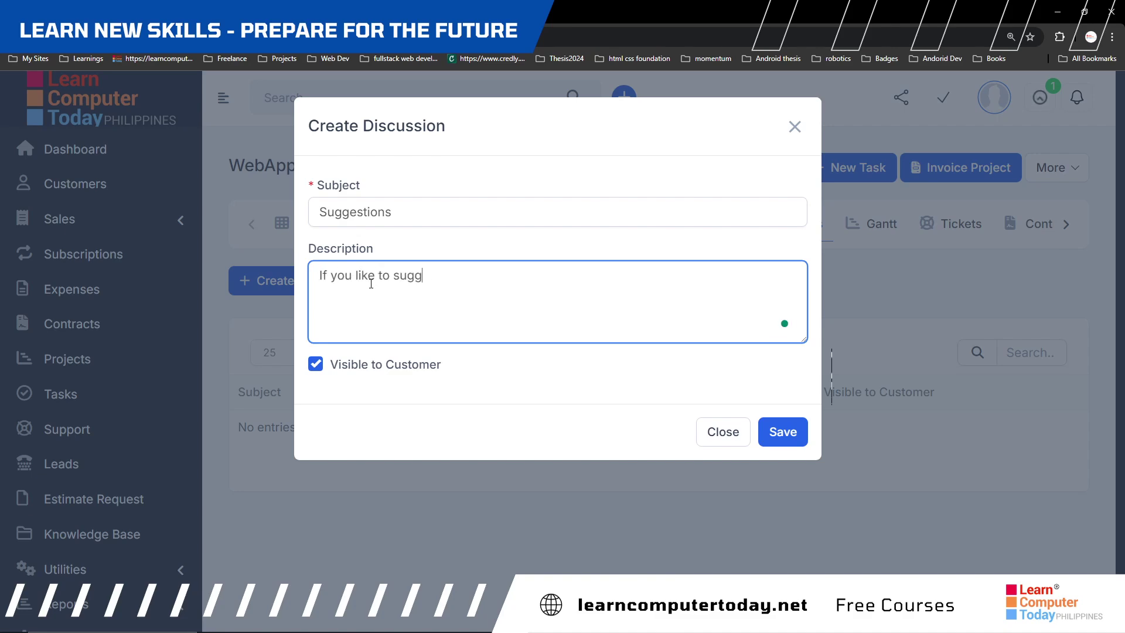
type("est for the improvement")
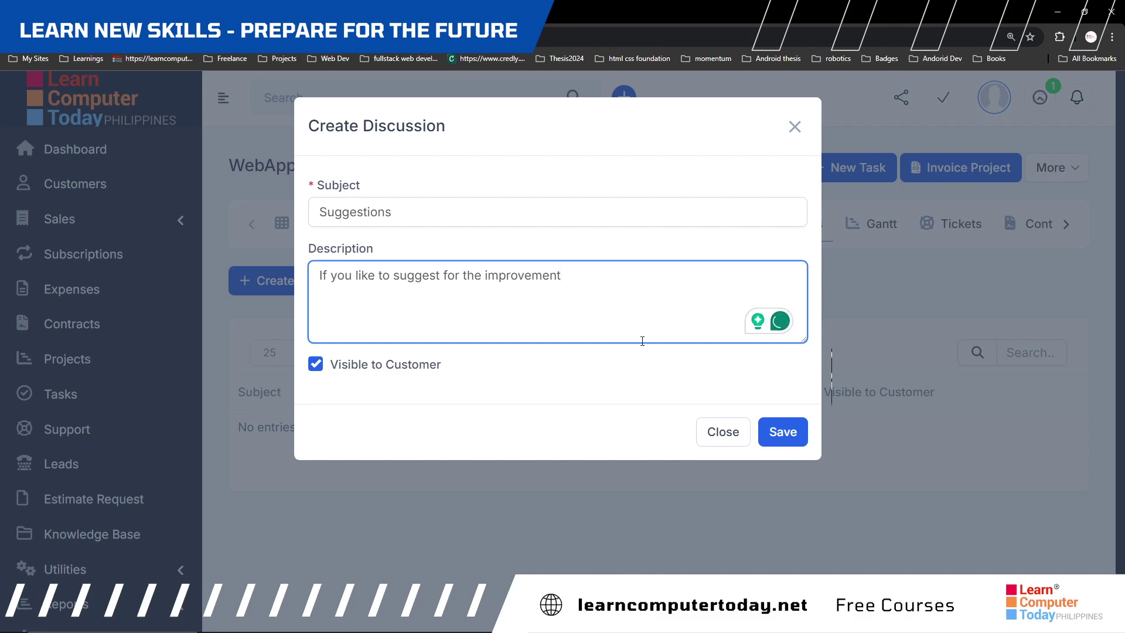
left_click(772, 426)
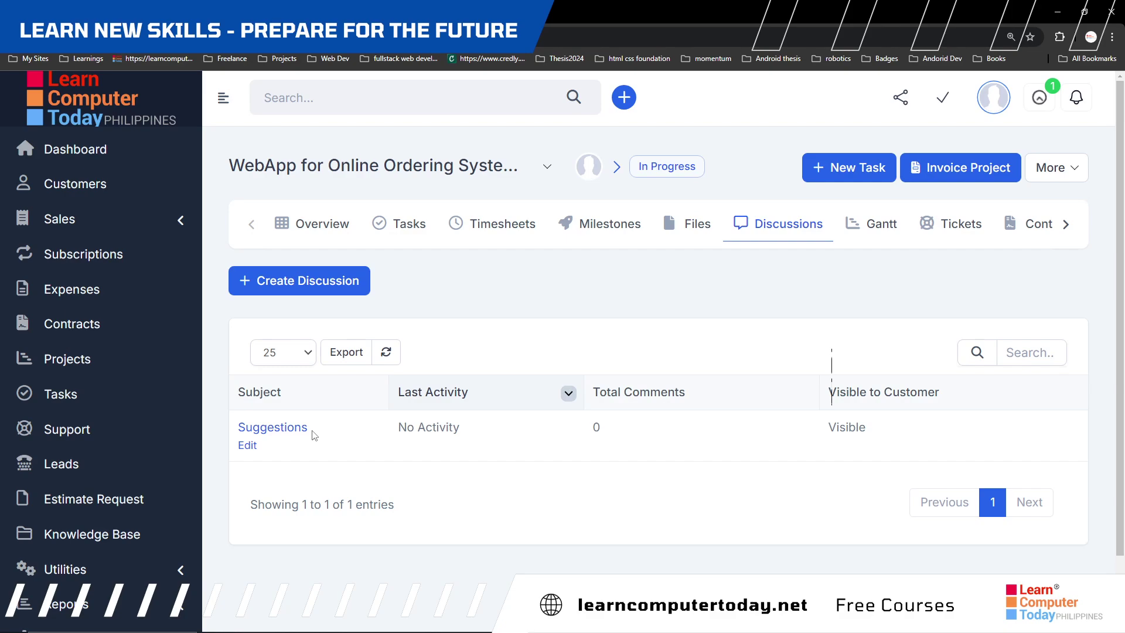
Edit the Suggestions discussion so it is hidden from the customer, and save the change.
left_click(248, 445)
left_click(316, 365)
left_click(779, 435)
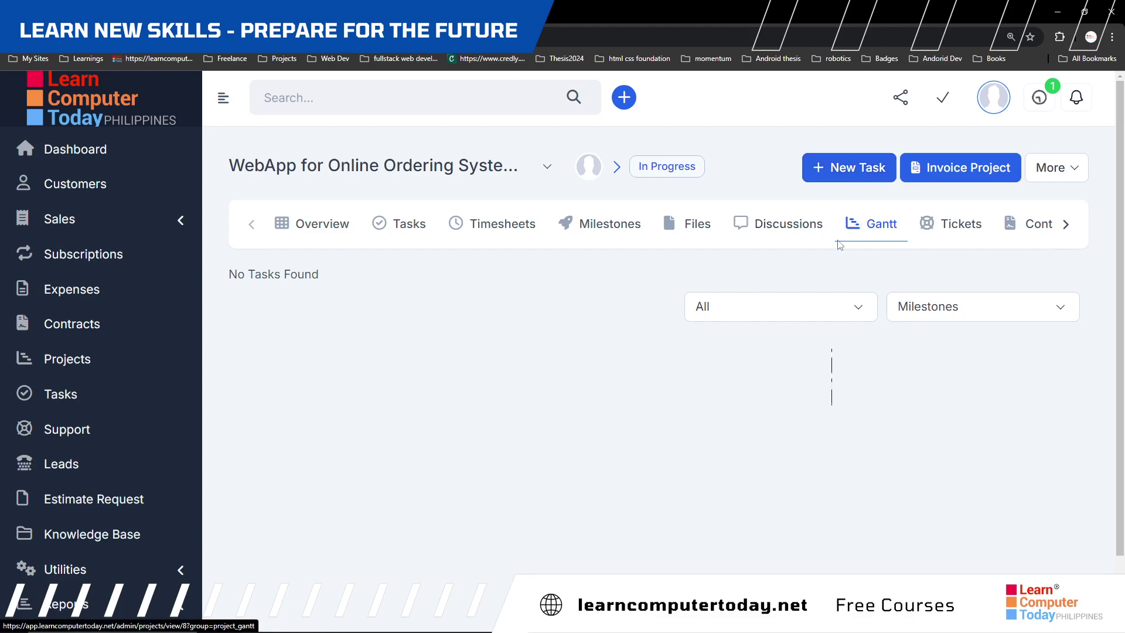
View the grouping options of the project's Gantt chart and open the project's tickets.
left_click(952, 311)
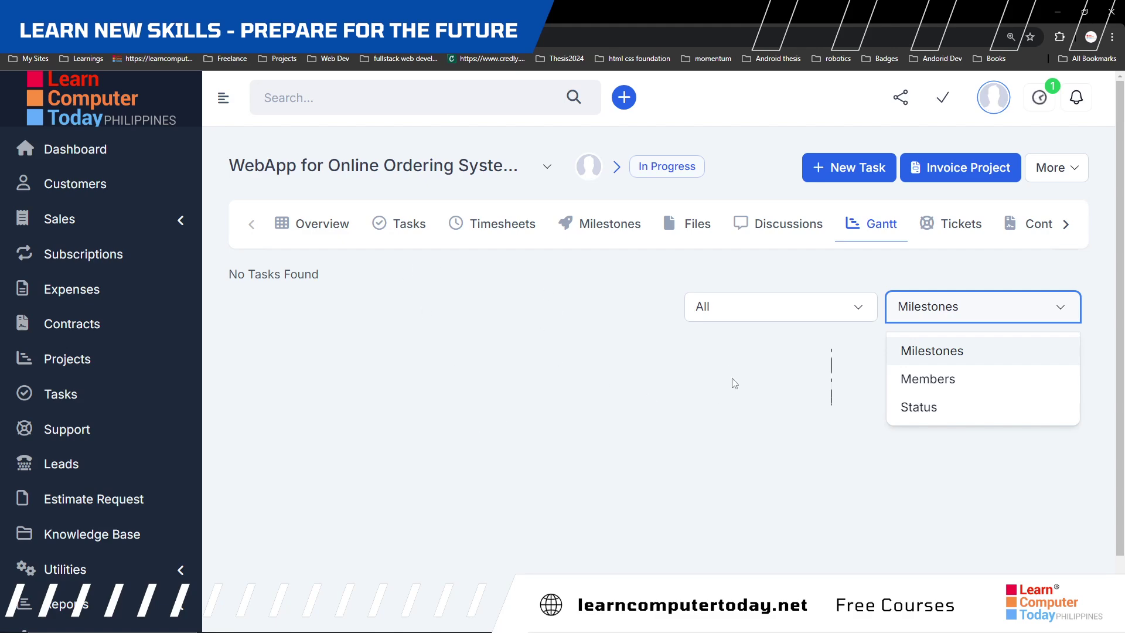
left_click(958, 232)
left_click(958, 232)
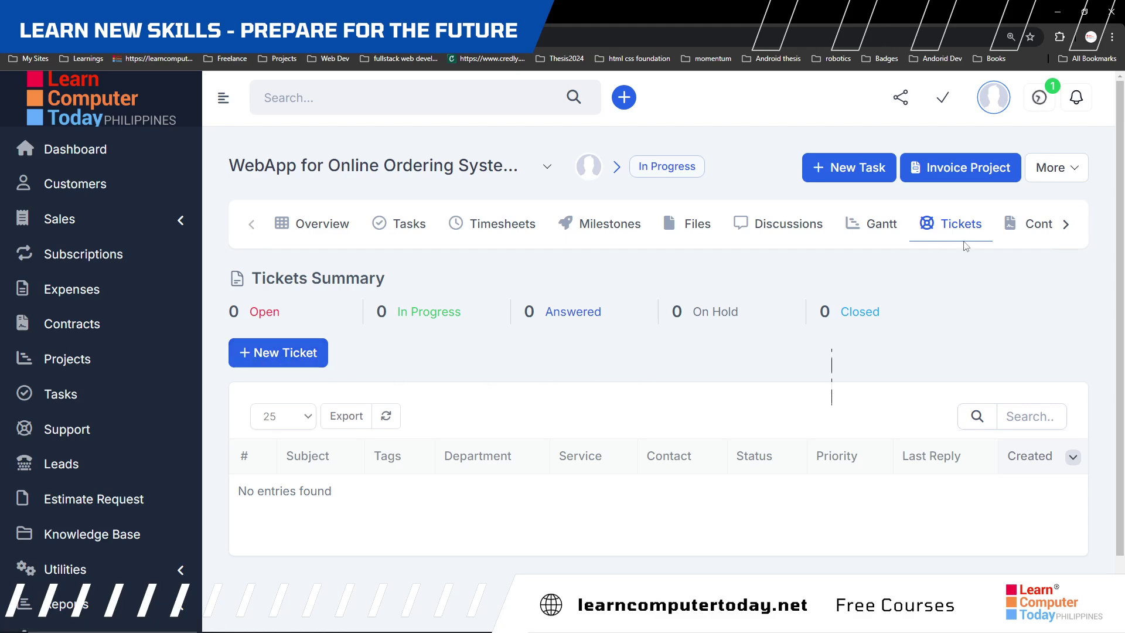
Open the project's contracts and view which sales sections the project offers.
left_click(1065, 228)
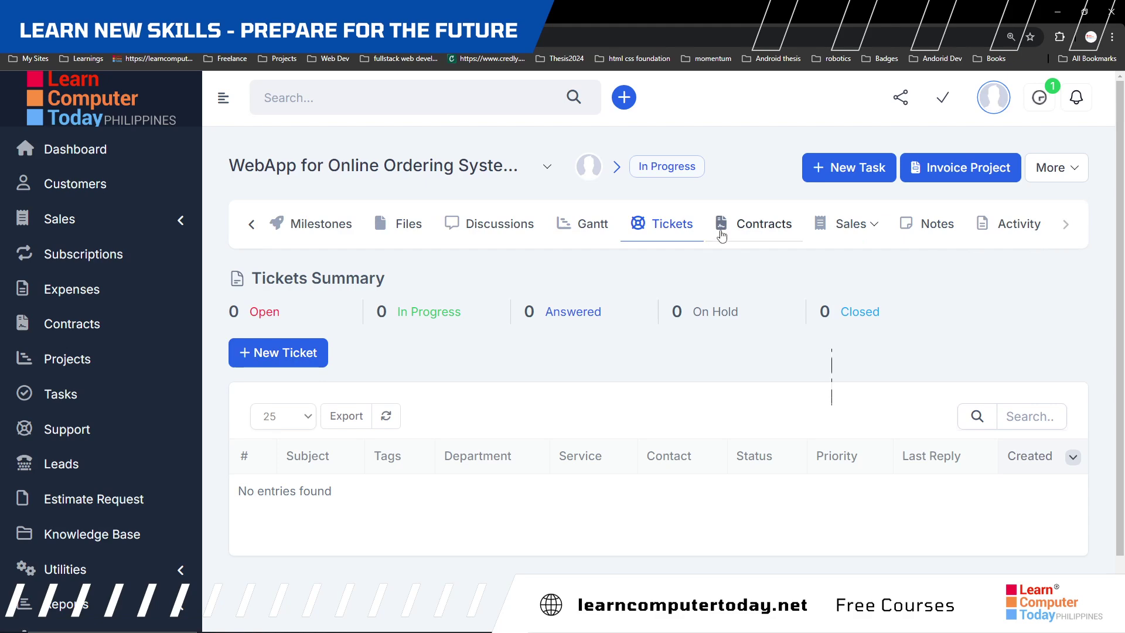
left_click(746, 236)
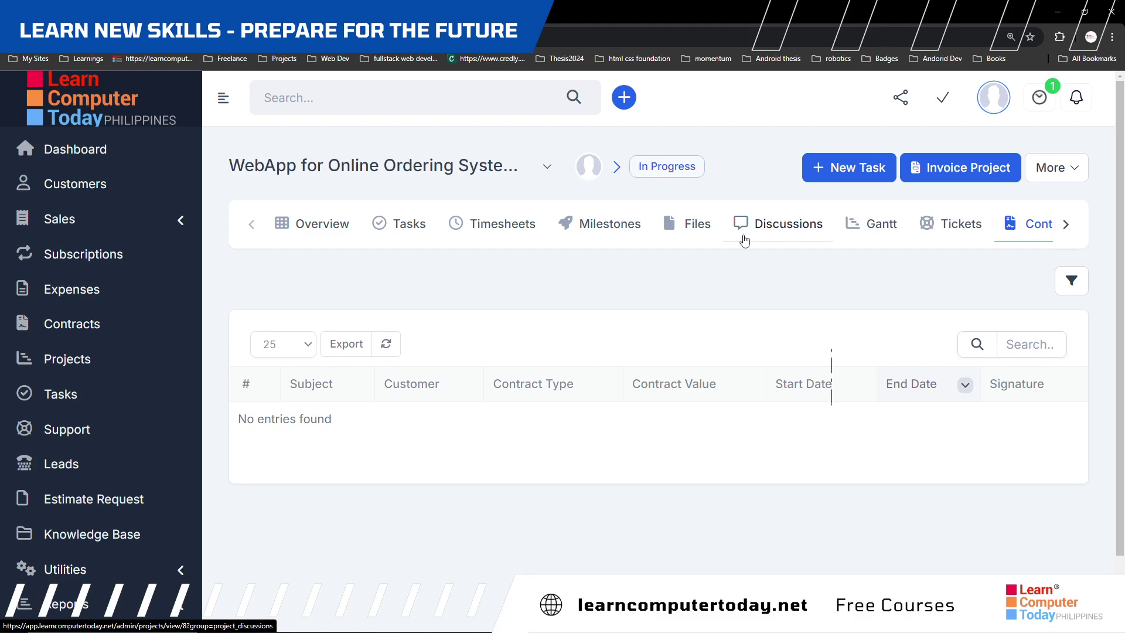
left_click(1066, 227)
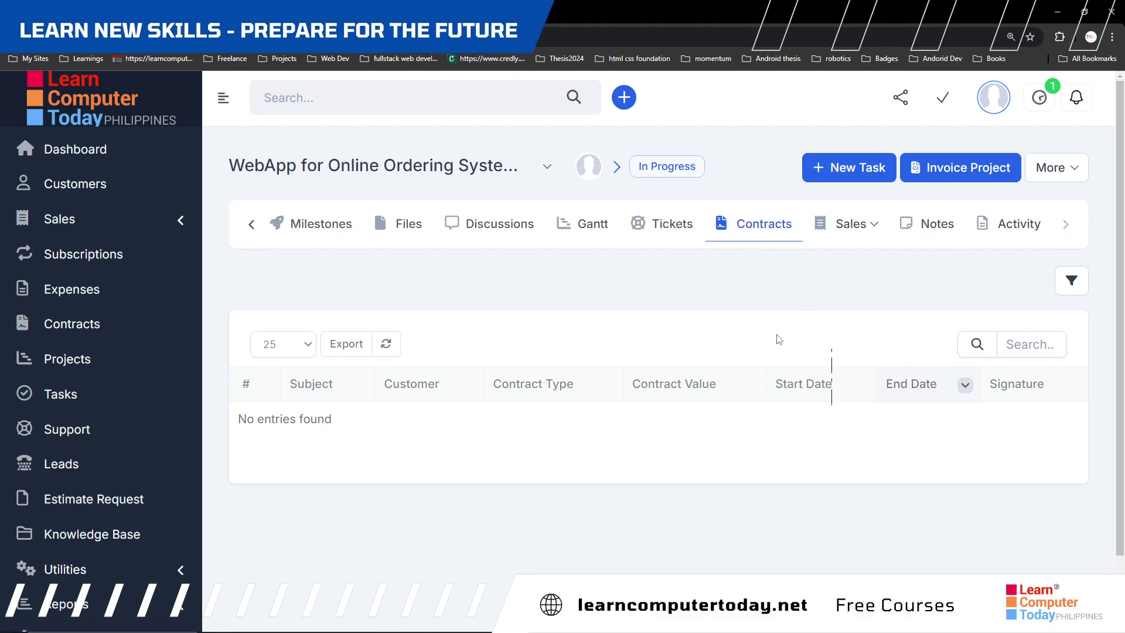
left_click(877, 232)
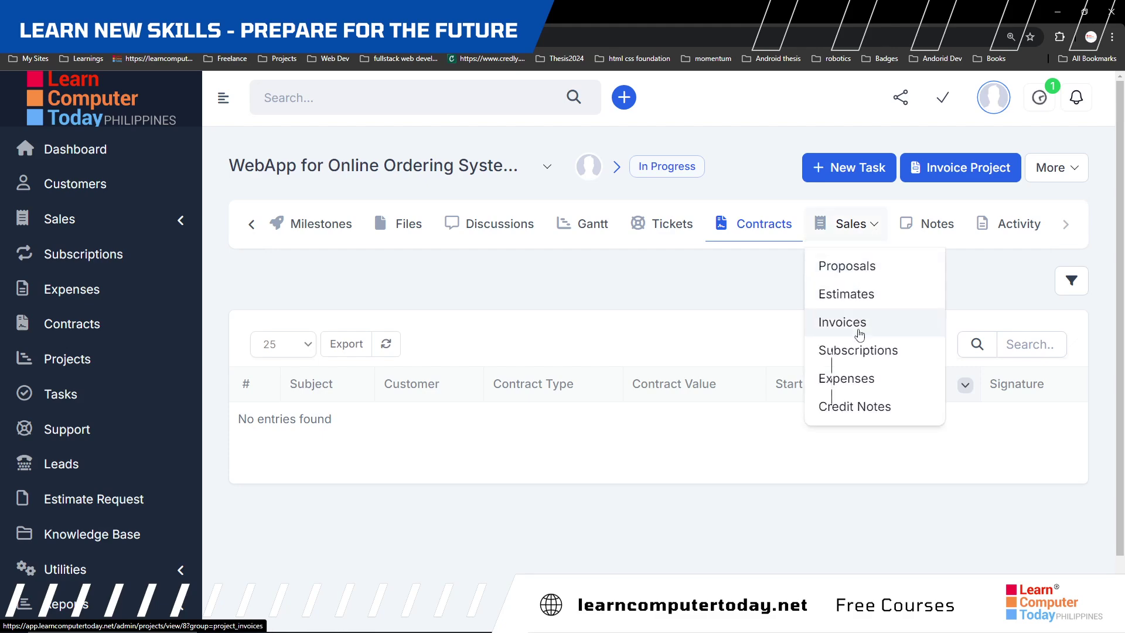
left_click(821, 268)
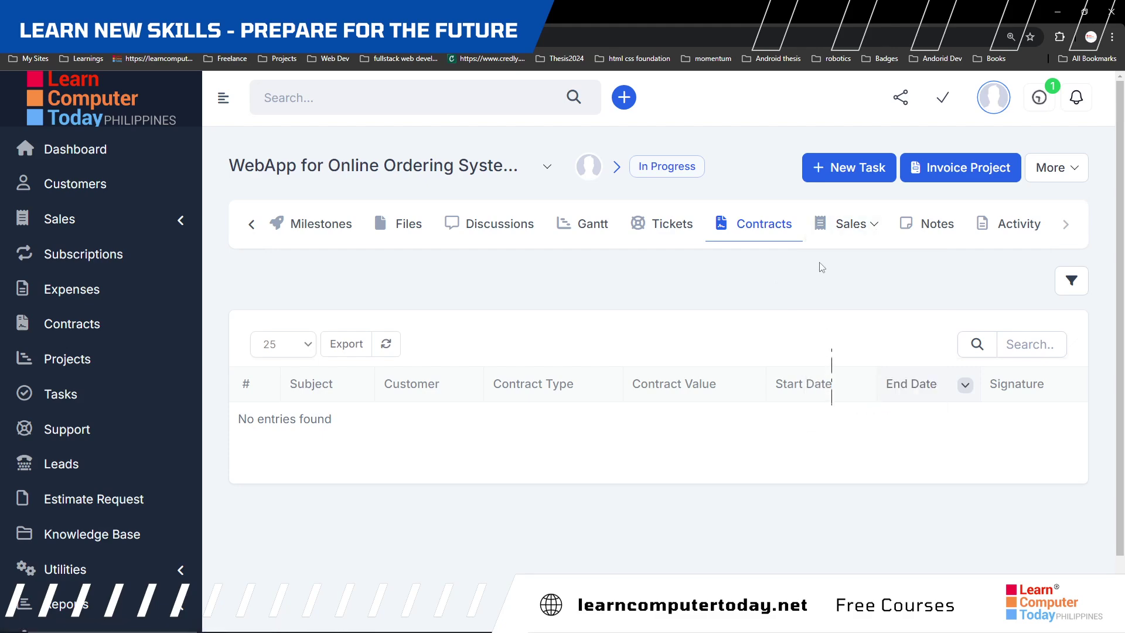
Open the project's activity log and examine its entries and their customer visibility settings.
left_click(1032, 236)
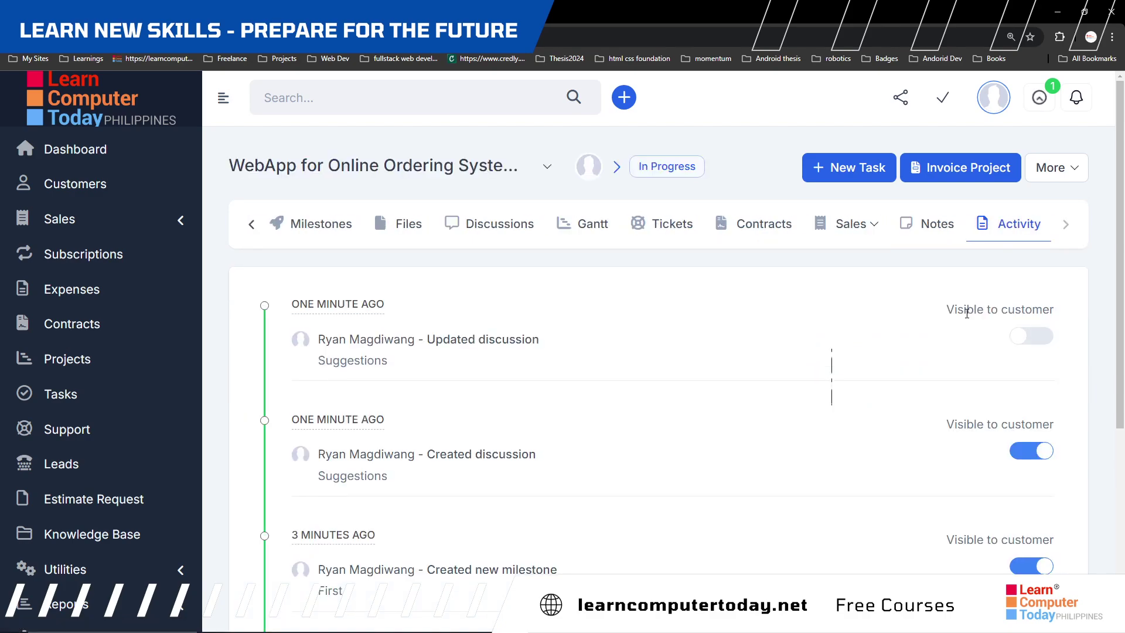
scroll(934, 316, "down", 5)
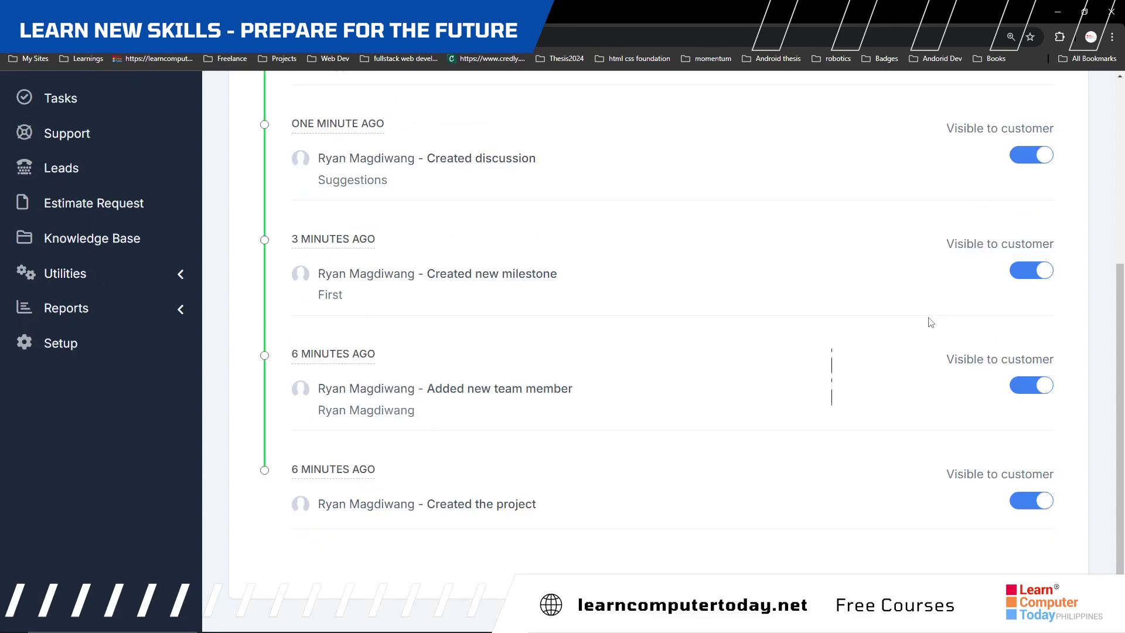
scroll(930, 321, "up", 3)
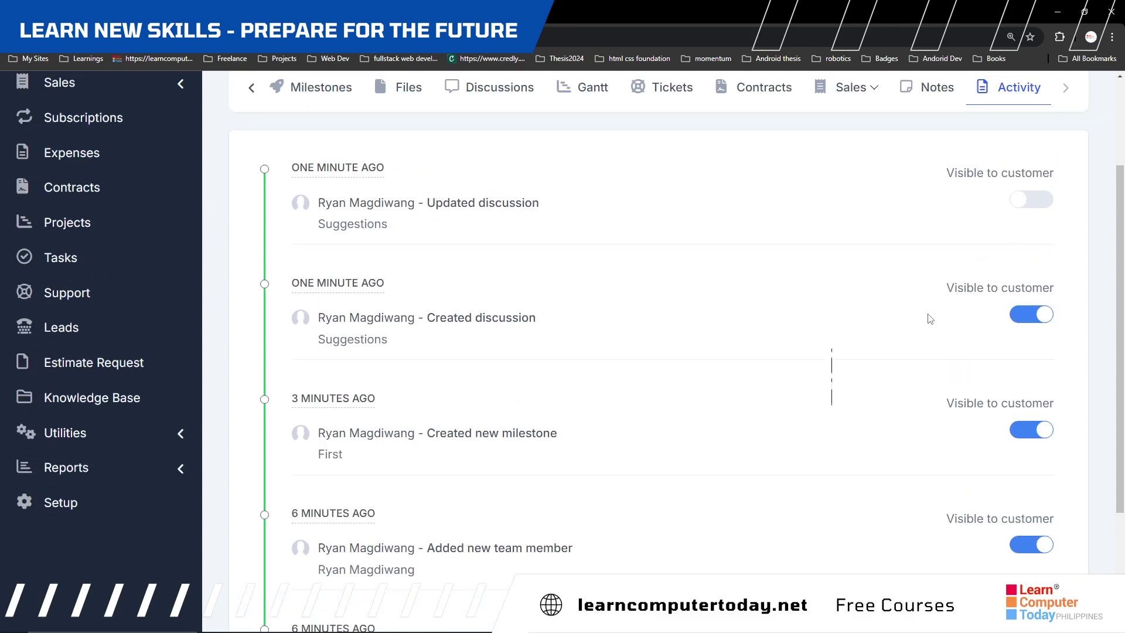
scroll(930, 319, "down", 3)
scroll(930, 318, "up", 1)
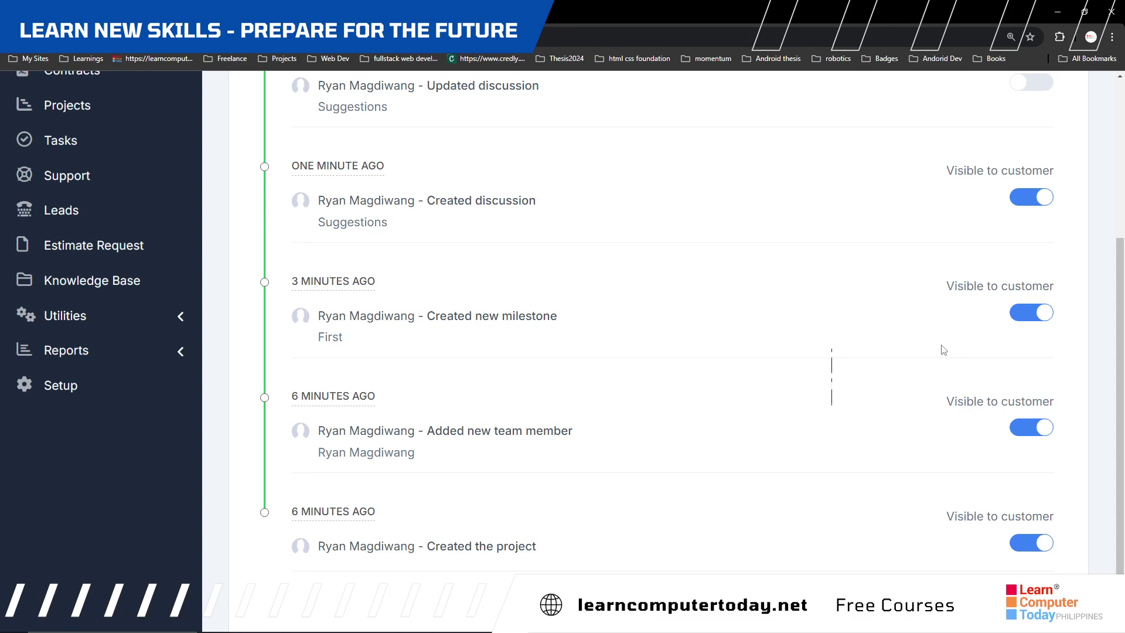
scroll(167, 371, "up", 3)
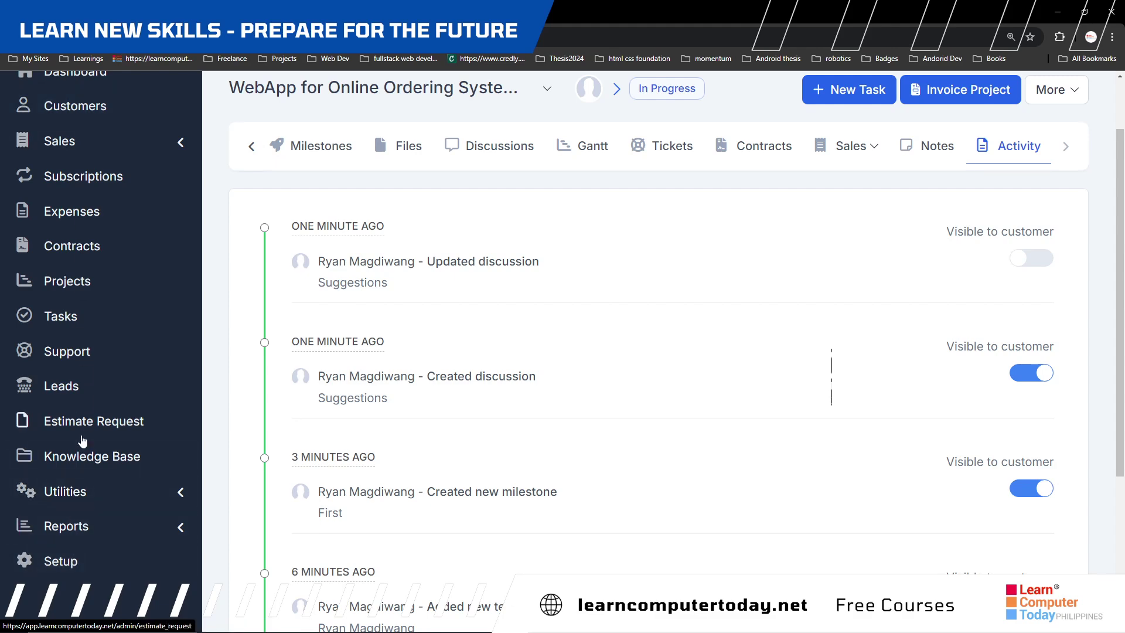
Open the CRM's setup area and view its available options.
left_click(75, 562)
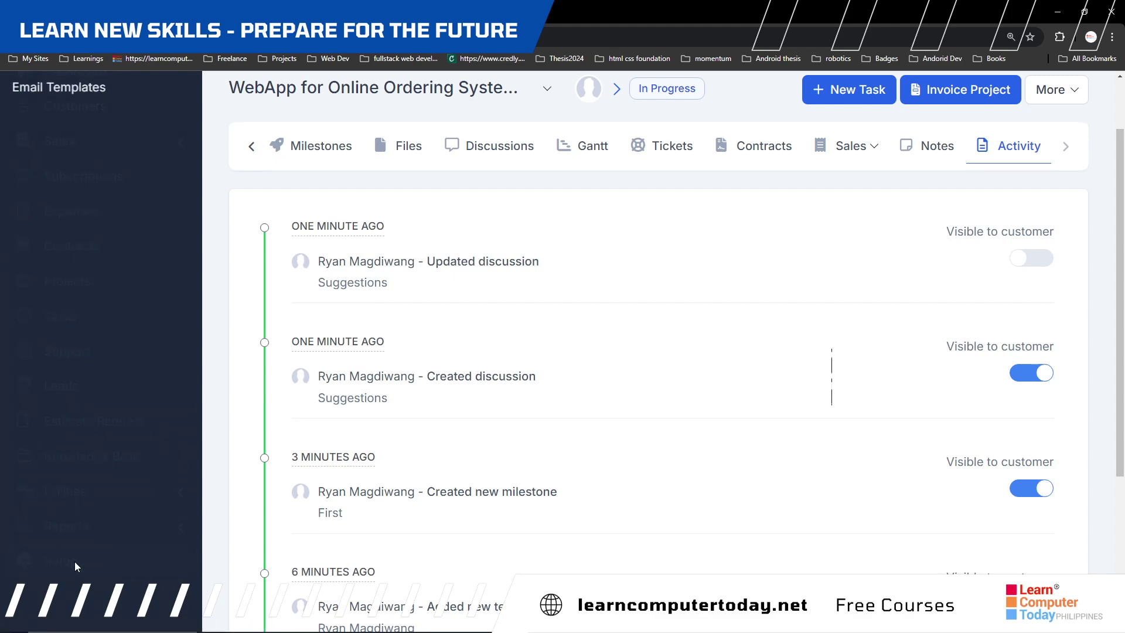
scroll(53, 398, "up", 2)
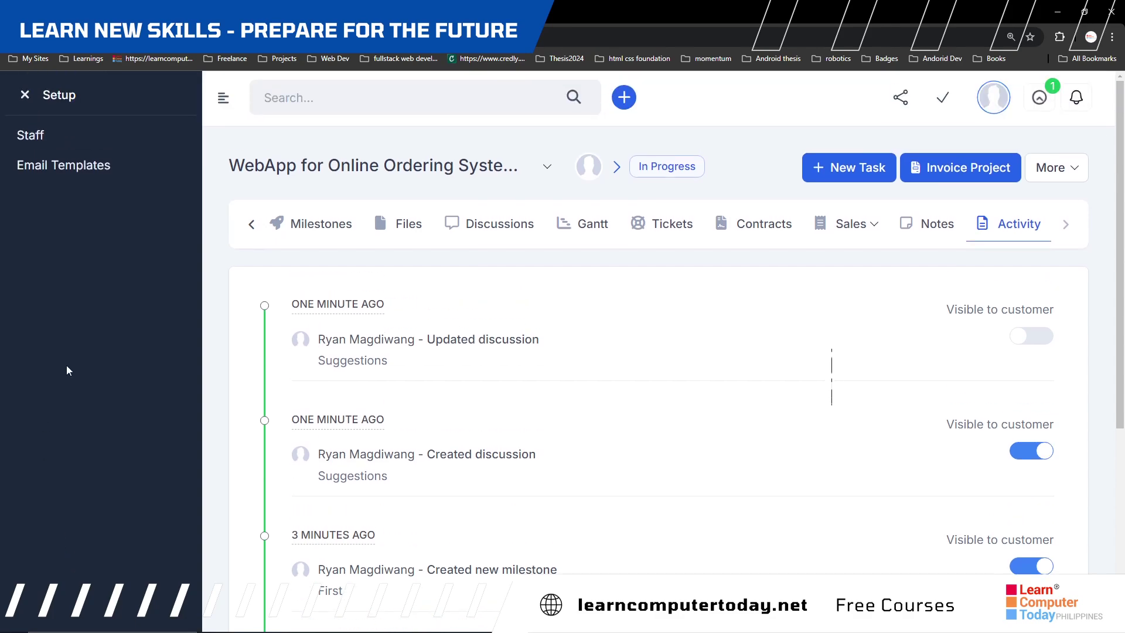
left_click(39, 151)
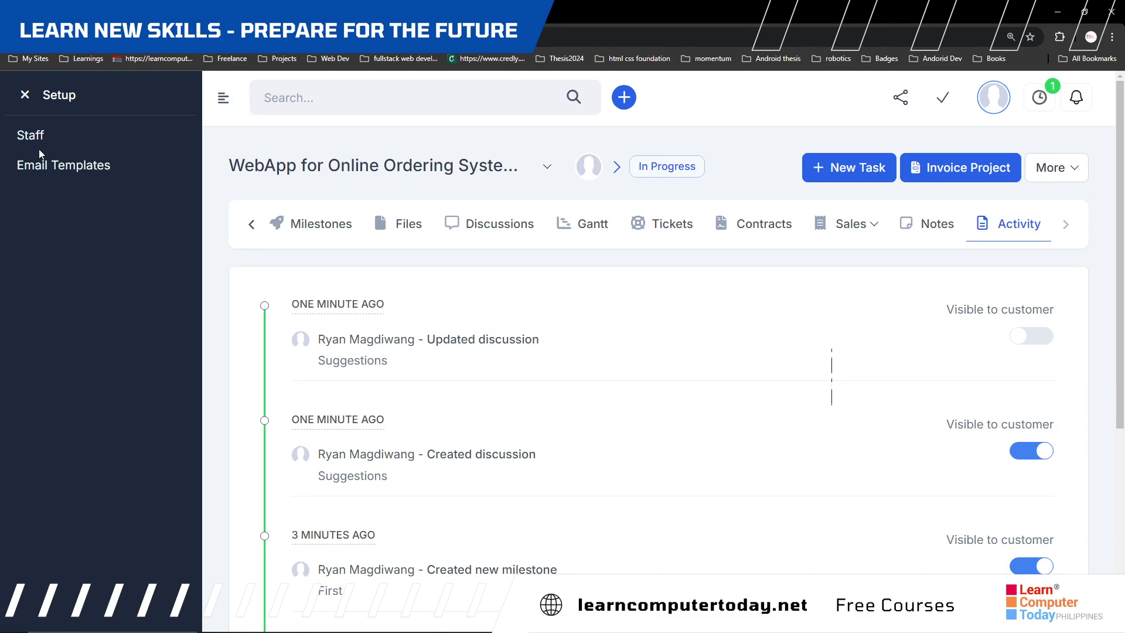
Open the Learn Computer Today website and look through its home page at an enlarged zoom.
left_click(156, 61)
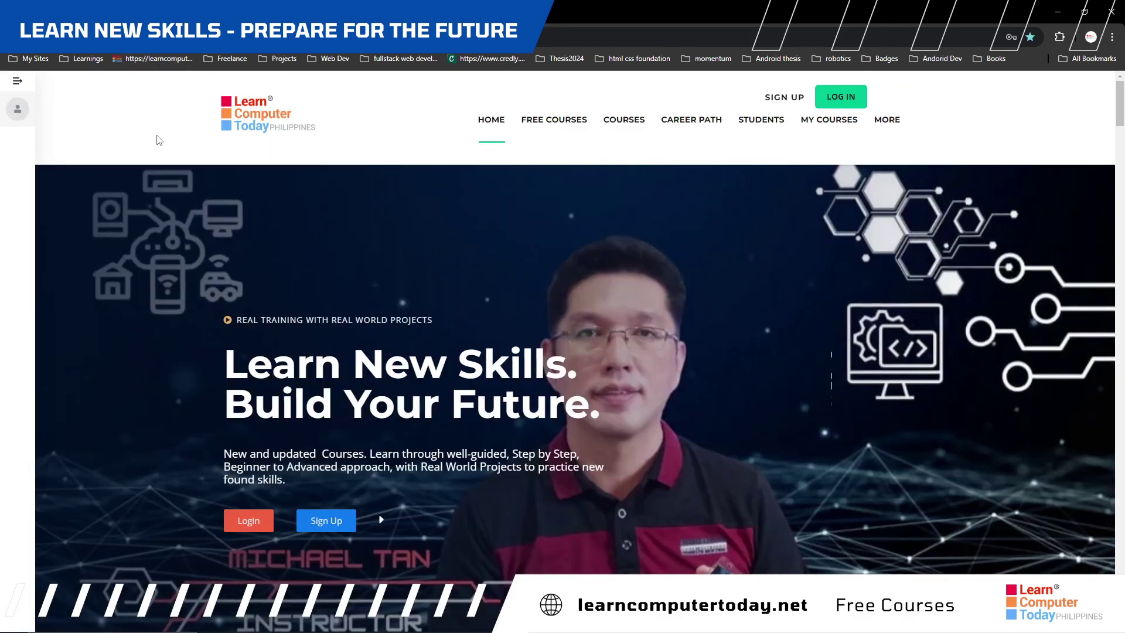
scroll(360, 240, "down", 7)
scroll(360, 248, "down", 7)
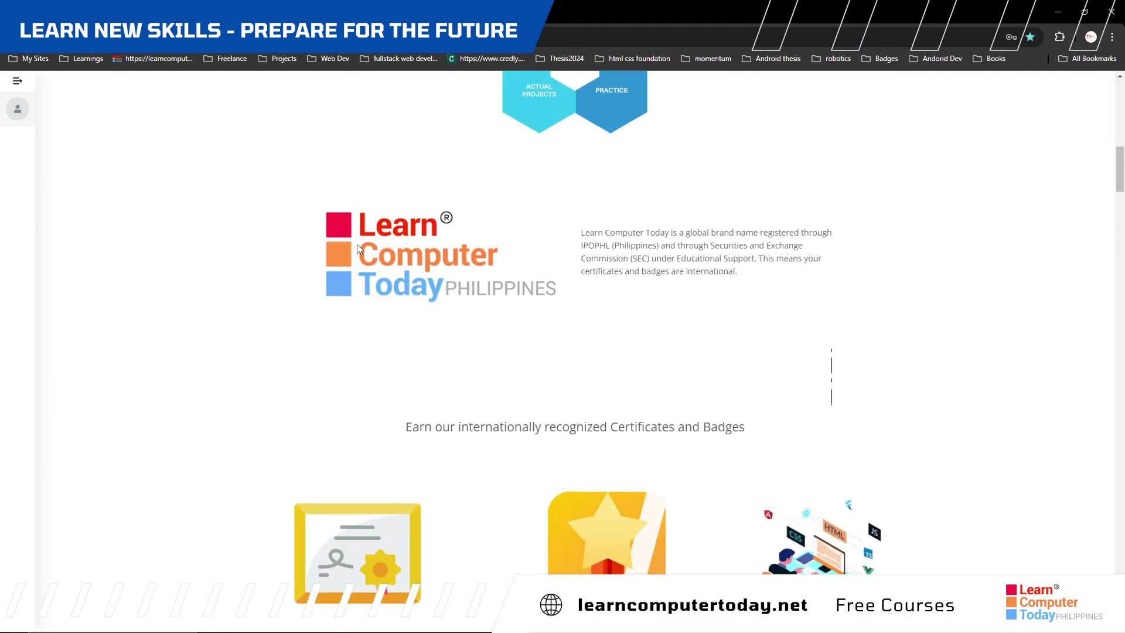
scroll(357, 246, "down", 4)
key("ctrl+plus")
key("ctrl+plus")
scroll(356, 246, "down", 7)
scroll(355, 246, "up", 6)
scroll(355, 245, "up", 1)
scroll(355, 245, "up", 14)
scroll(579, 351, "up", 10)
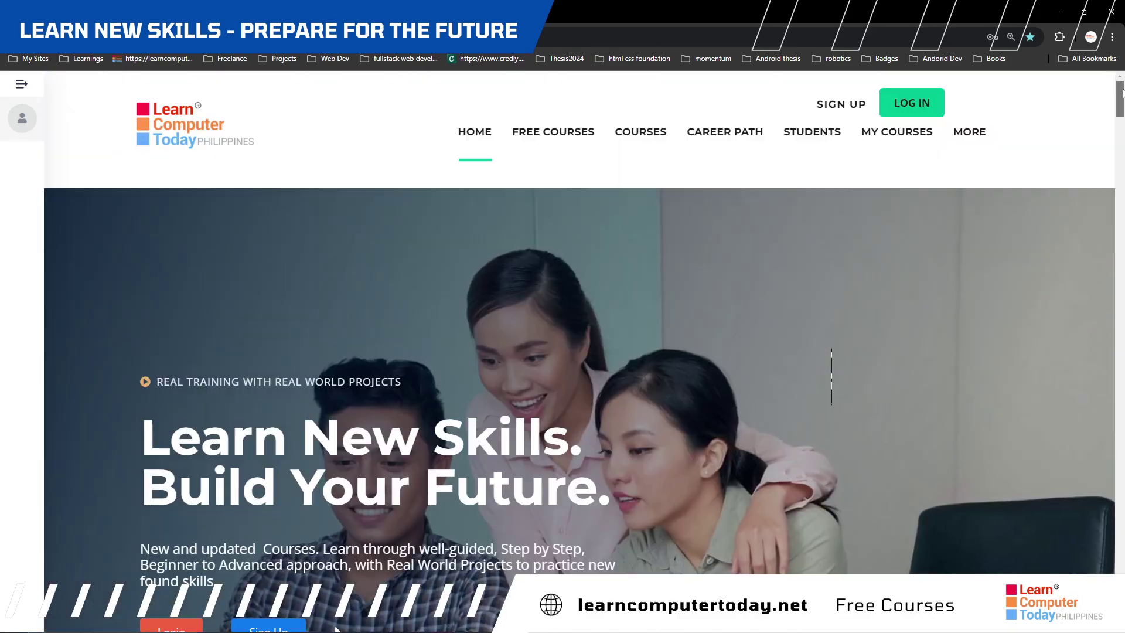
Open the website's career path page and examine the Career Path Specialization programs.
left_click(747, 143)
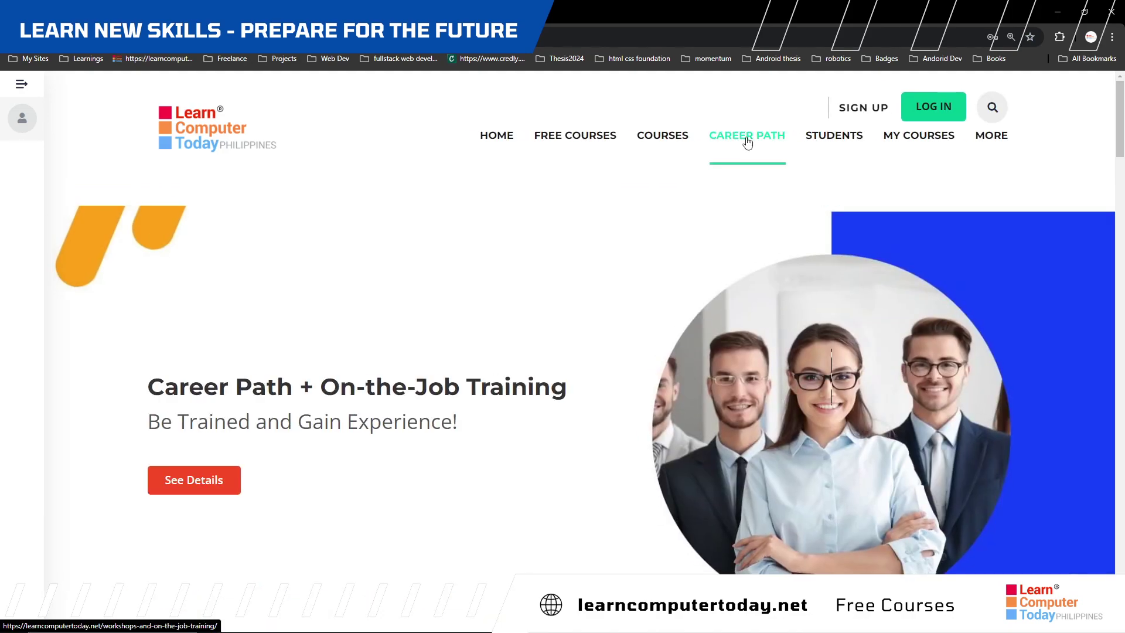
scroll(742, 265, "down", 4)
scroll(739, 275, "down", 4)
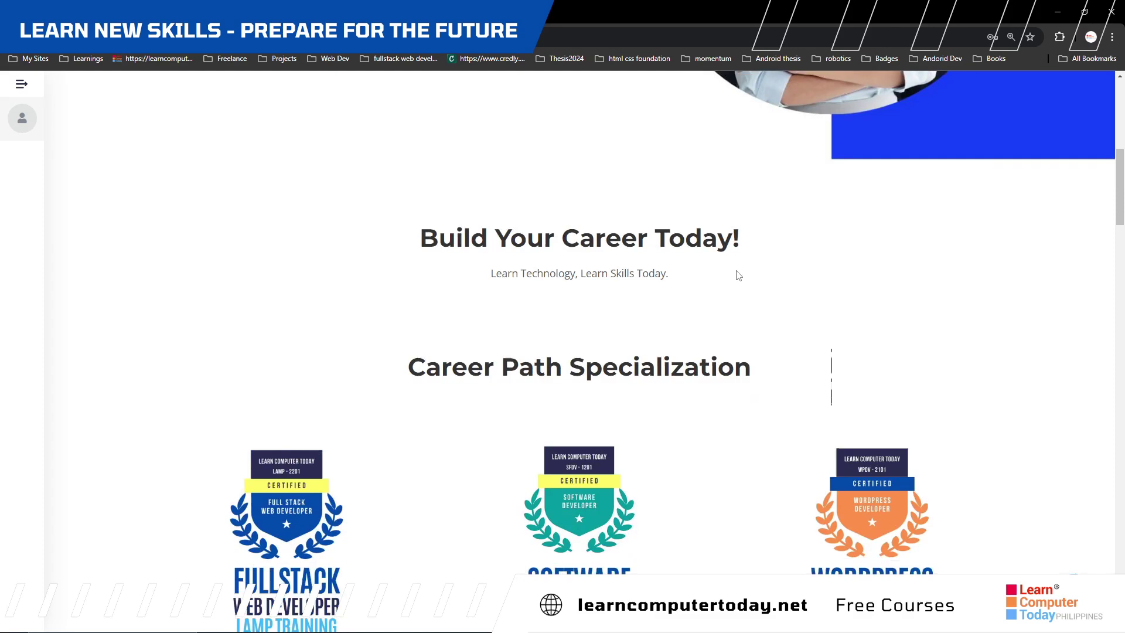
scroll(739, 276, "down", 4)
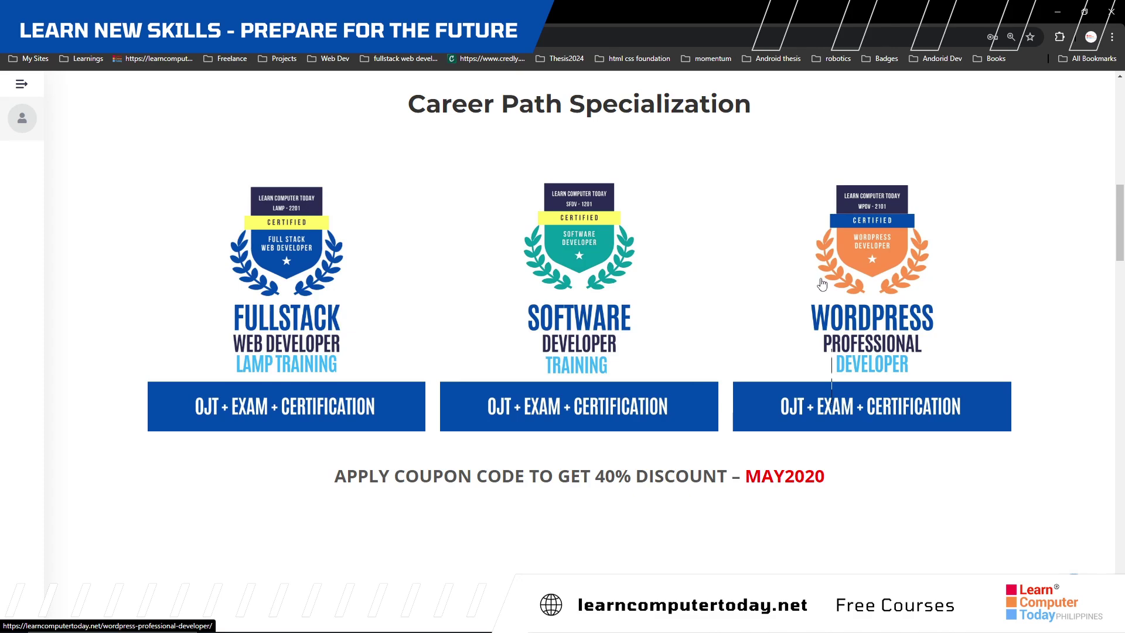
scroll(821, 284, "up", 2)
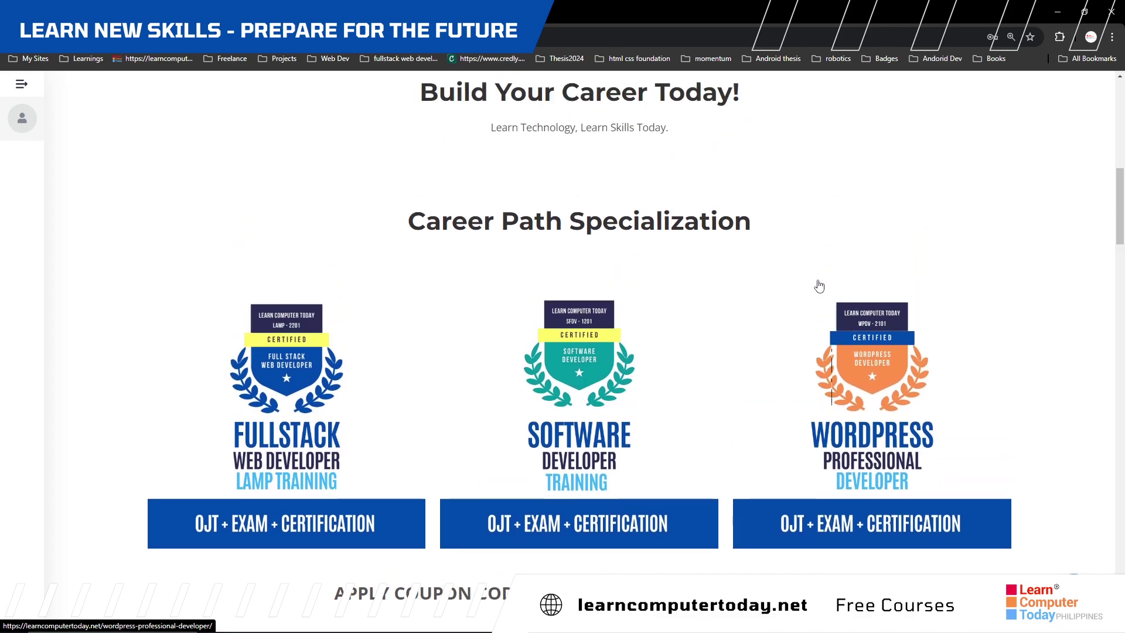